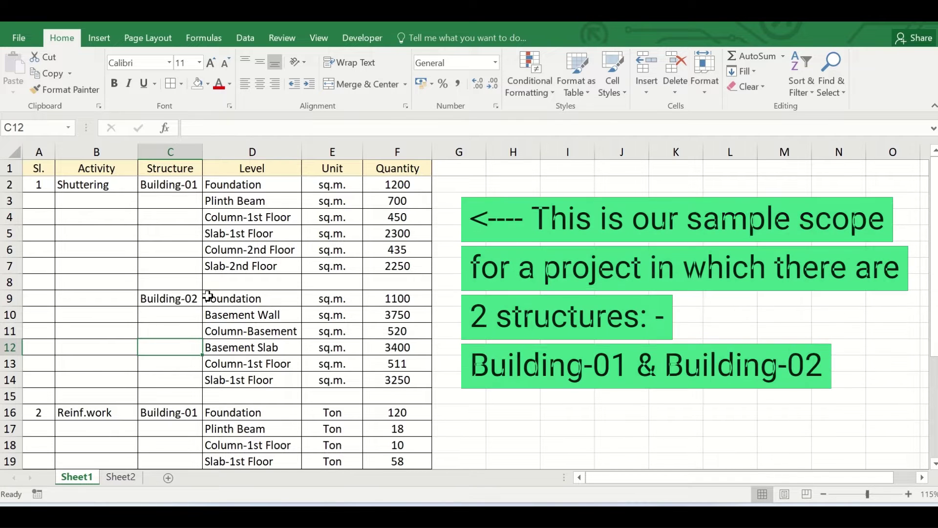
Step: Examine the sample scope of shuttering and reinforcement quantities by level for Building-01 and Building-02
scroll(209, 297, down, 1)
scroll(211, 300, up, 1)
scroll(156, 352, down, 2)
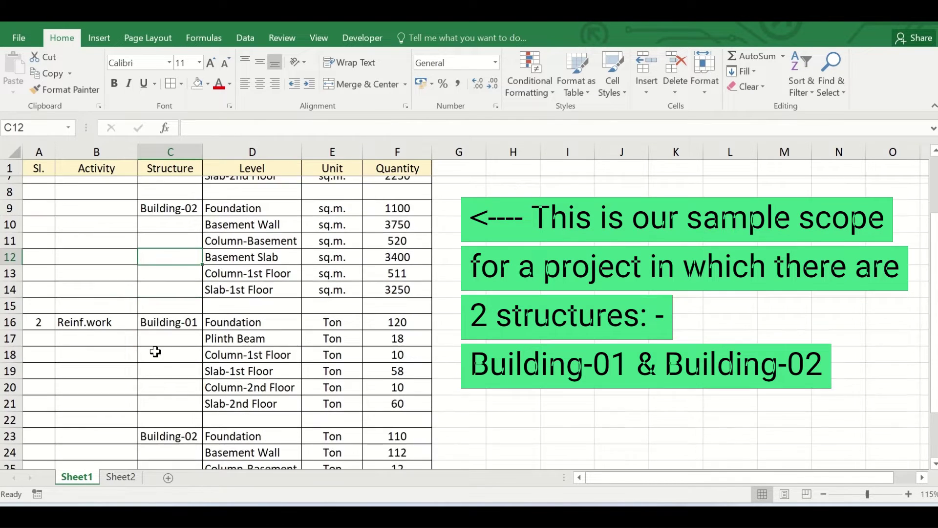
scroll(220, 348, down, 1)
scroll(280, 245, up, 3)
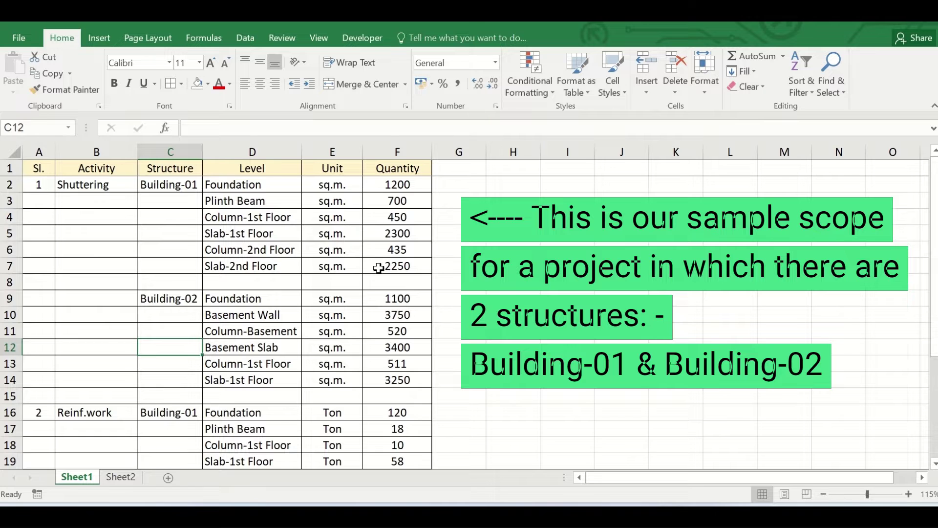
scroll(379, 268, down, 3)
scroll(377, 307, up, 3)
scroll(379, 309, down, 2)
scroll(379, 306, up, 2)
scroll(223, 326, down, 1)
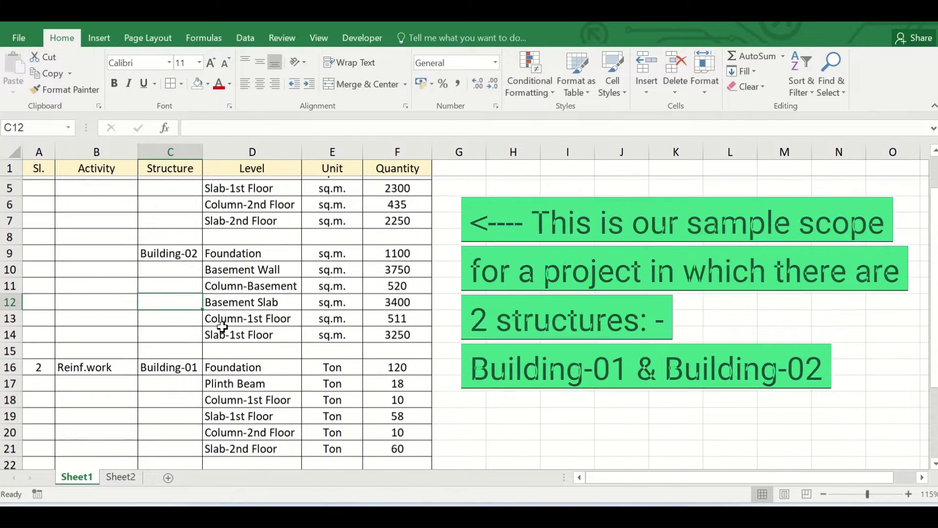
scroll(222, 325, down, 1)
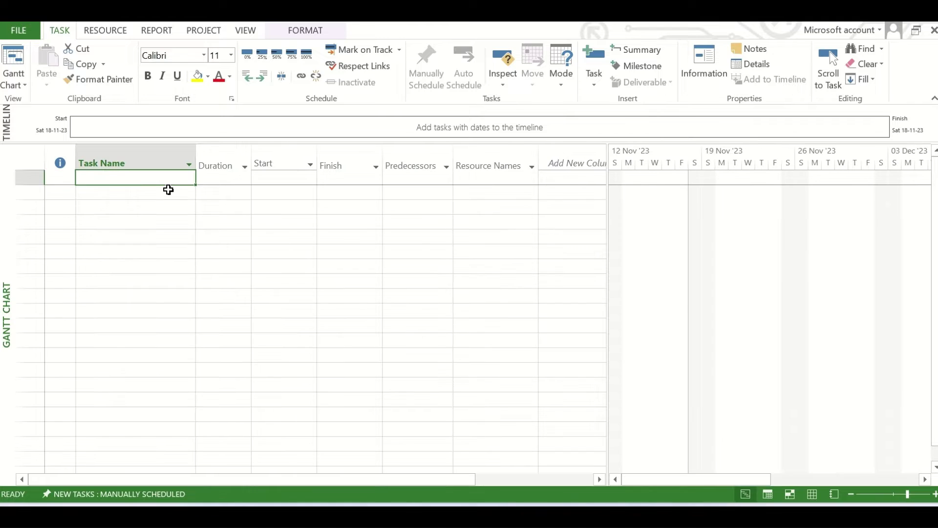
Step: Switch to the blank Microsoft Project schedule and enter the tasks Sample Project, Building-01 and Foundation
text(Samp)
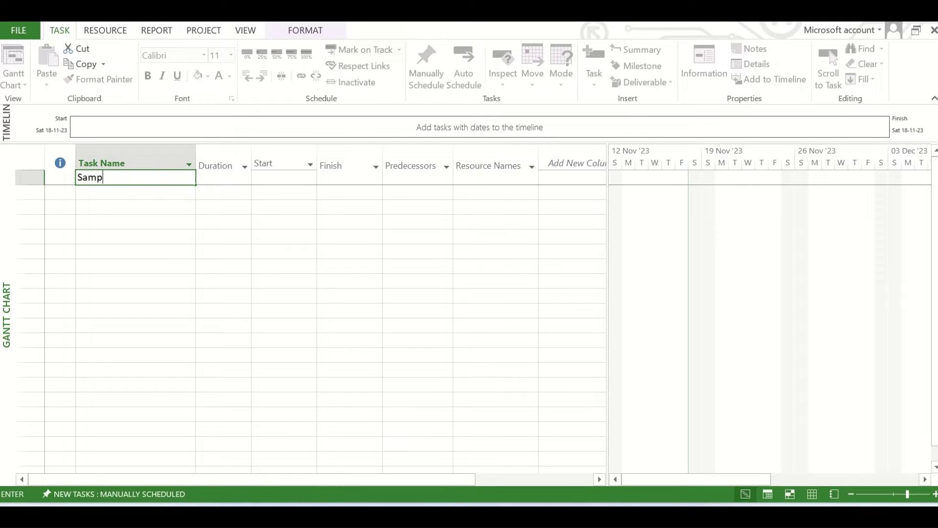
text(le Project)
key(Return)
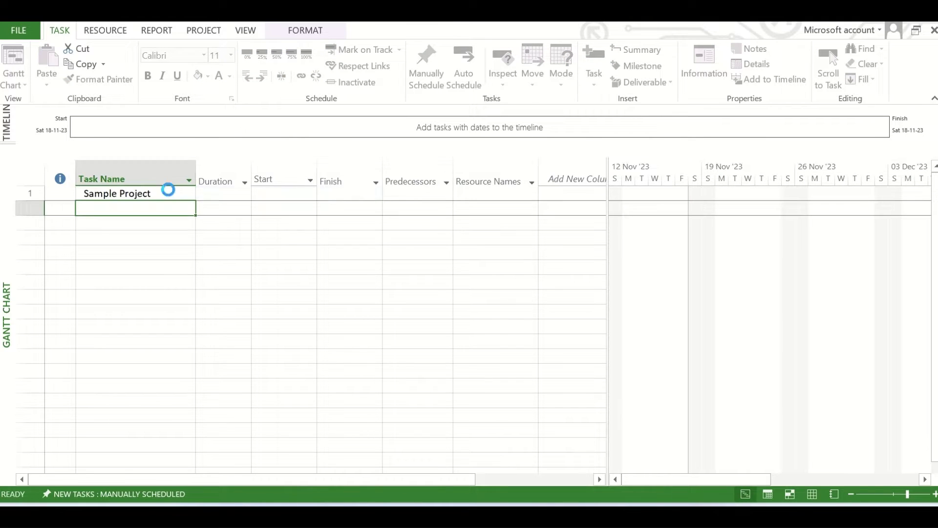
text(Building-01)
key(Return)
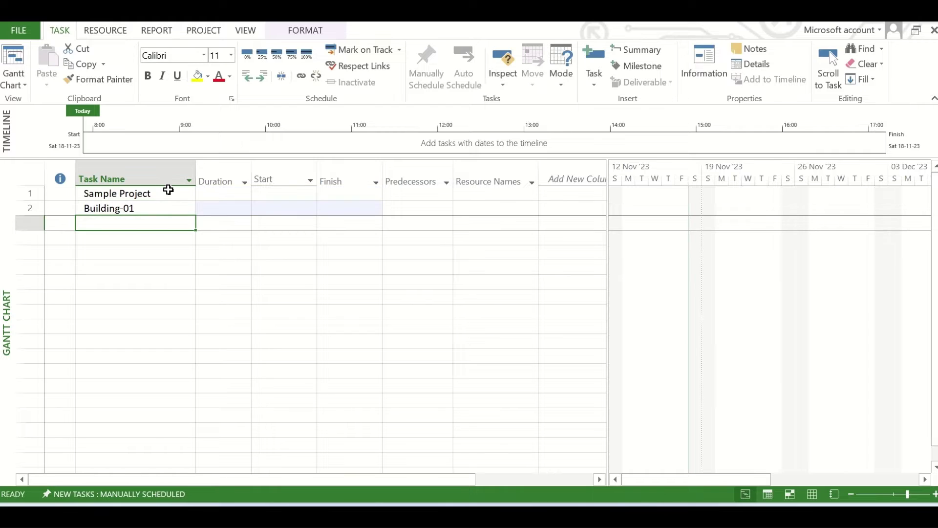
text(Foundation)
key(Return)
Step: Indent Building-01 one level under Sample Project and Foundation one level under Building-01
click(161, 209)
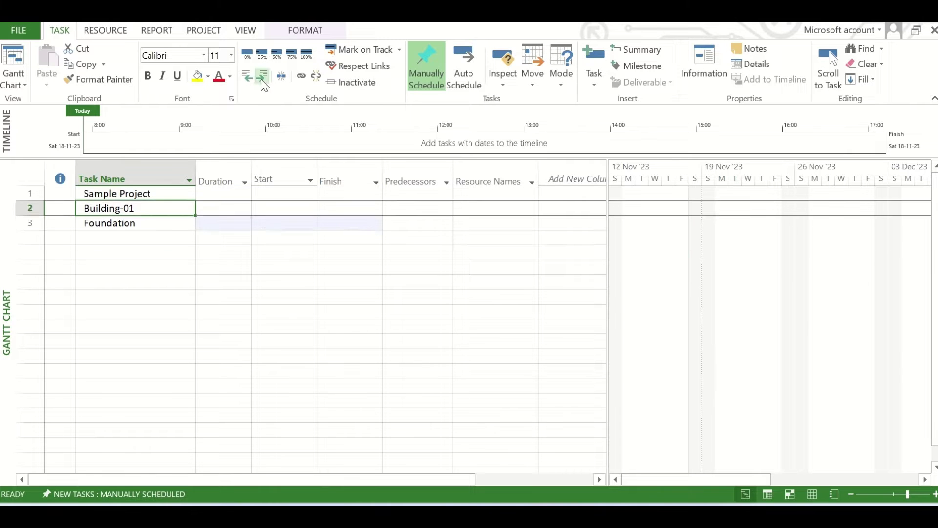
click(262, 77)
click(166, 223)
click(264, 79)
click(264, 78)
Step: Add the tasks Plinth Beam, Slab-1st Floor and Slab-2nd Floor below Foundation in Building-01
click(189, 238)
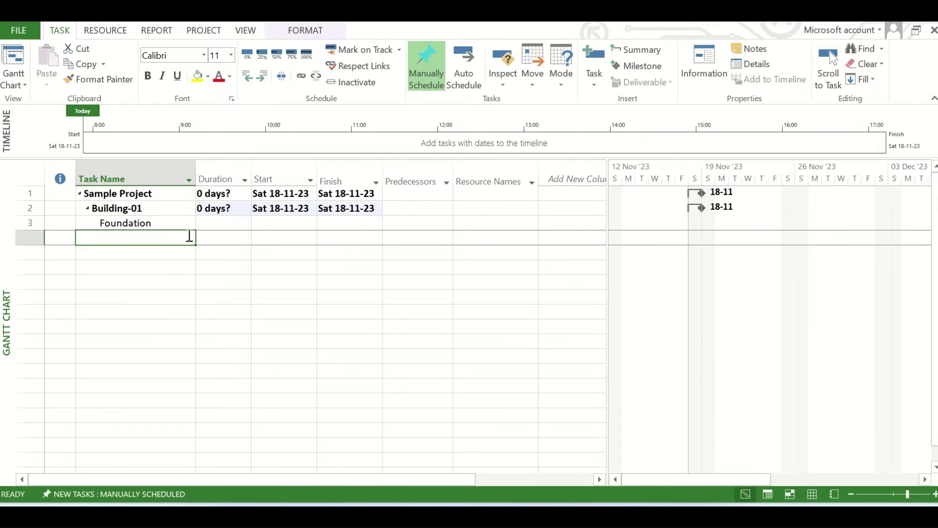
text(Plinth Beam)
key(Return)
text(Slab)
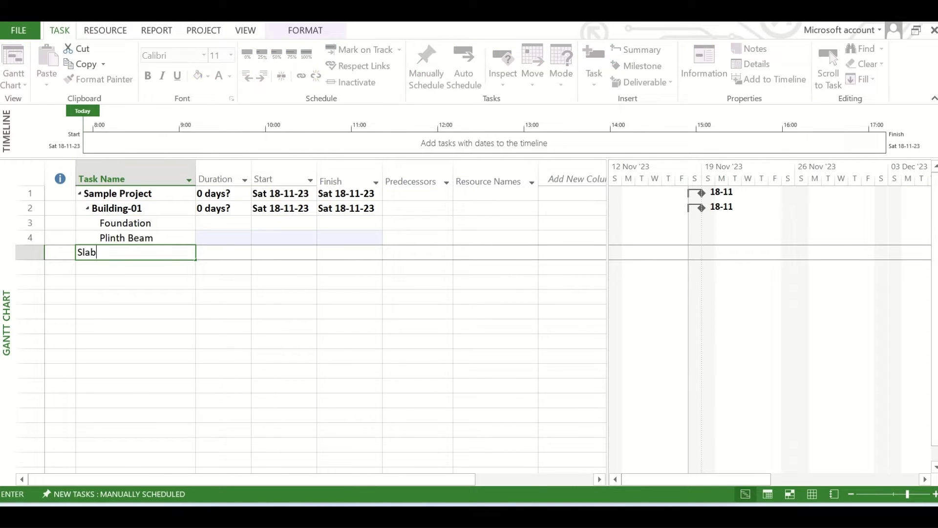
text(-1st Floor)
key(Return)
text(Slab-2nd Floor)
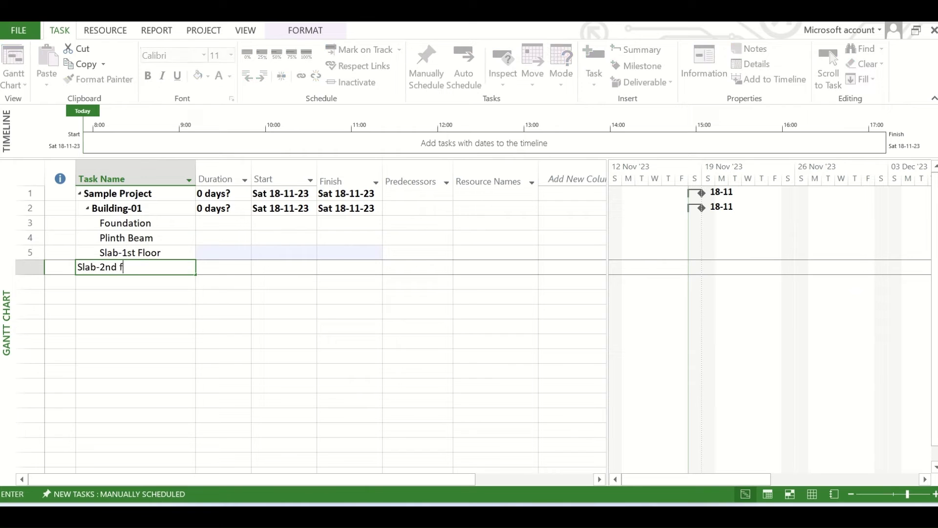
key(Return)
Step: Add the task Building-02 and outdent it to the same level as Building-01
text(Building-02)
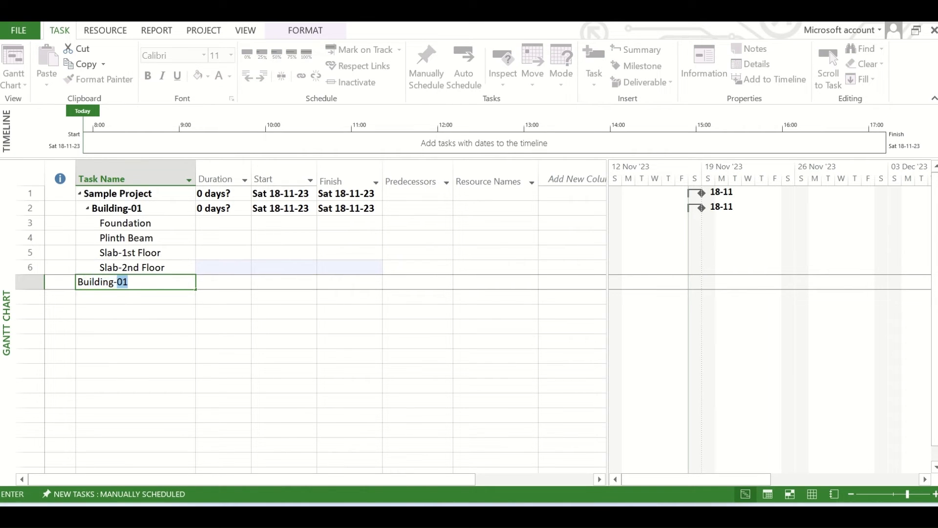
key(Return)
key(Up)
key(alt+shift+Left)
Step: Add the tasks Foundation and Basement wall below Building-02
key(Down)
text(Foundation)
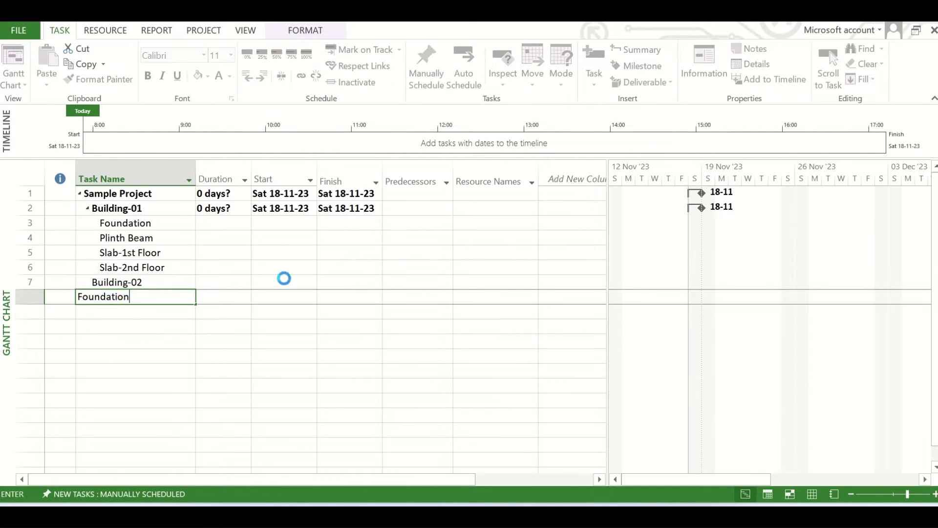
key(Return)
text(P)
key(BackSpace)
key(BackSpace)
text(Basement wall)
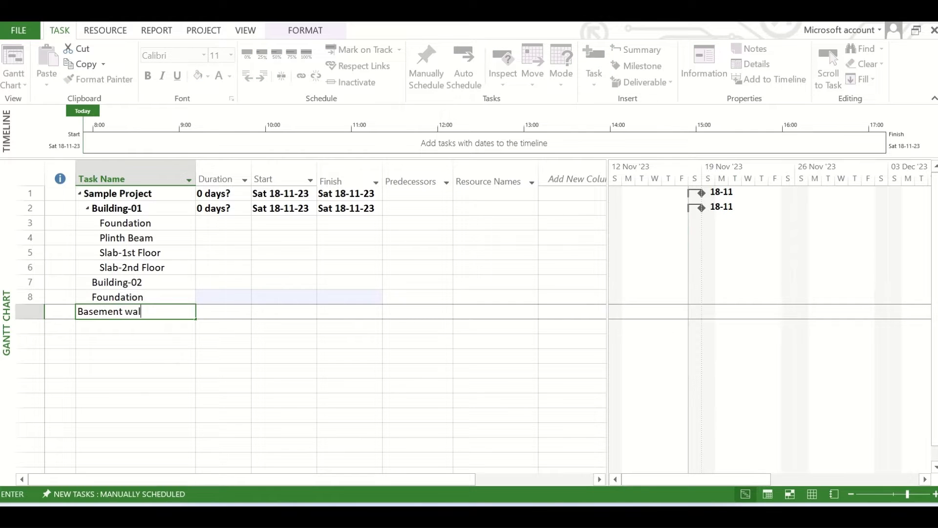
key(Return)
Step: Add the tasks Basement slab and Slab-1st floor, and indent the four tasks below Building-02 as its subtasks
text(Basement slab)
key(Return)
text(Stair)
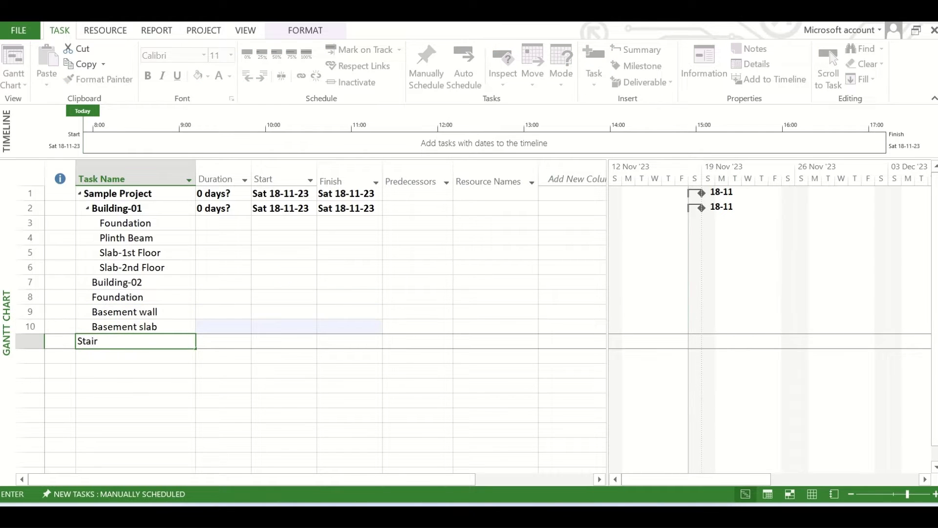
key(BackSpace)
key(BackSpace)
key(BackSpace)
key(BackSpace)
text(lab-1st floor)
key(Return)
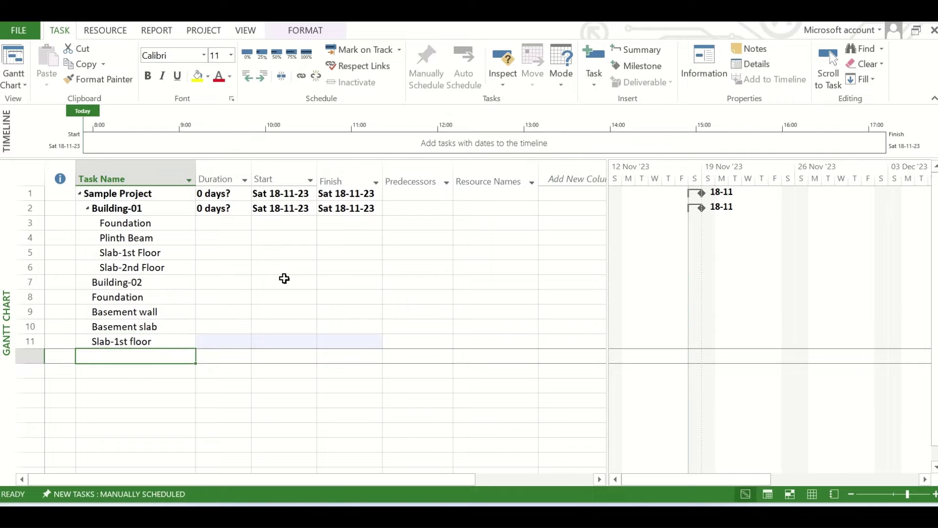
drag(157, 298, 157, 347)
key(alt+shift+Right)
Step: Set the Building-01 durations to 30 days for Foundation, 21 for Plinth Beam, and 28 each for Slab-1st Floor and Slab-2nd Floor
click(222, 223)
text(30)
key(Return)
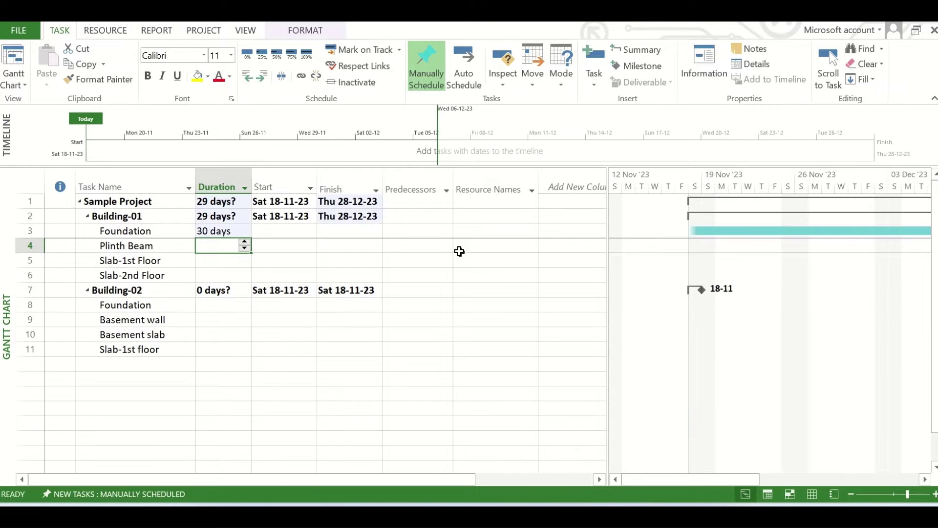
text(21)
key(Return)
text(28)
key(Return)
text(28)
key(Return)
Step: Set the Building-02 durations to 21 days for Foundation, 45 for Basement wall, 30 for Basement slab and 21 for Slab-1st floor
key(Return)
text(21)
key(Return)
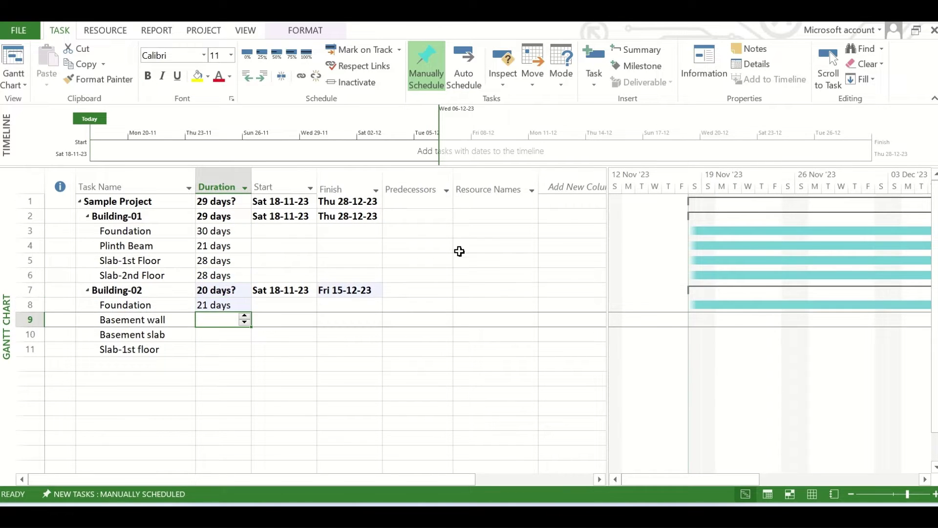
text(45)
key(Return)
text(30)
key(Return)
text(21)
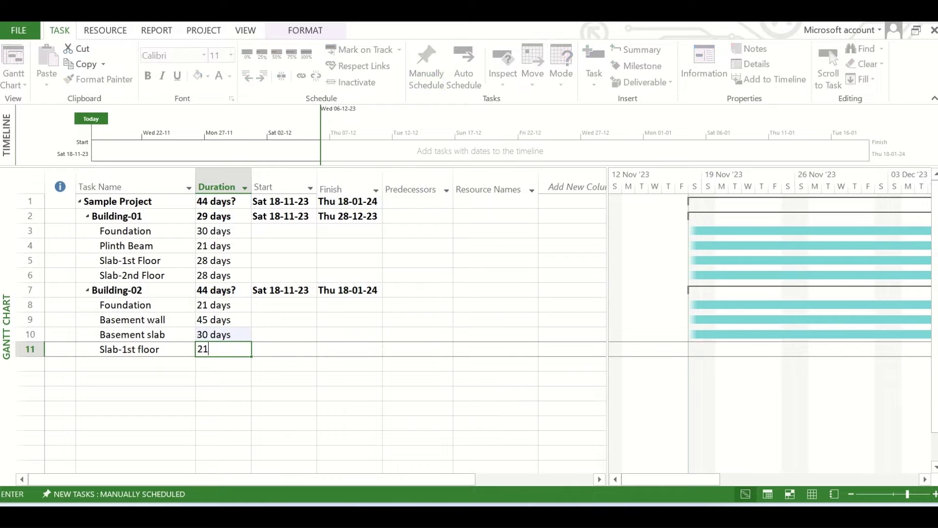
key(Return)
Step: Switch all tasks in the schedule to Auto Schedule mode
key(ctrl+a)
click(456, 89)
Step: Set the Building-01 predecessors to 3FS+10 days for Plinth Beam, 4FS+7 days for Slab-1st Floor and 5 for Slab-2nd Floor
click(418, 231)
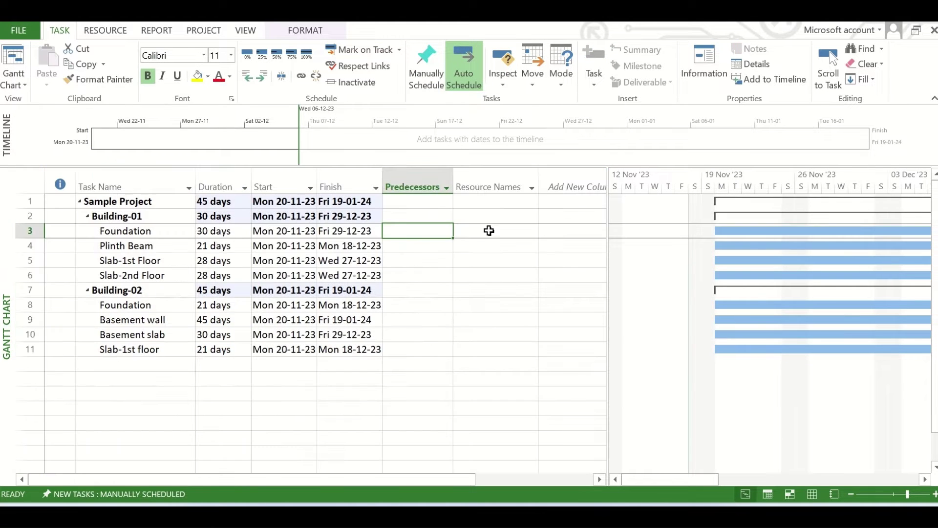
key(Return)
text(3FS+10 days)
key(Return)
text(4FS+7 days)
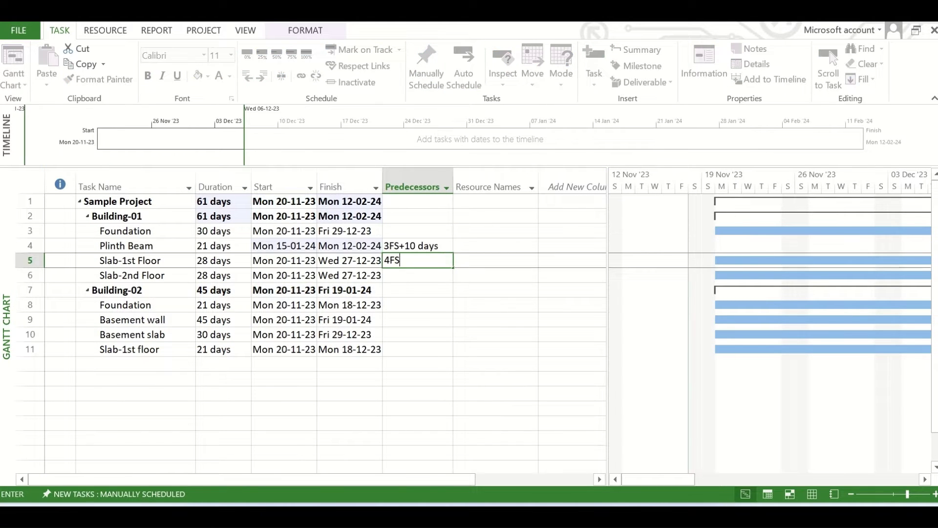
key(Return)
text(5)
key(Return)
Step: Set the Building-02 predecessors to 3FS+3 days for Foundation, 8 for Basement wall, 9 for Basement slab and 10 for Slab-1st floor
key(Return)
text(3FS+3 days)
key(Return)
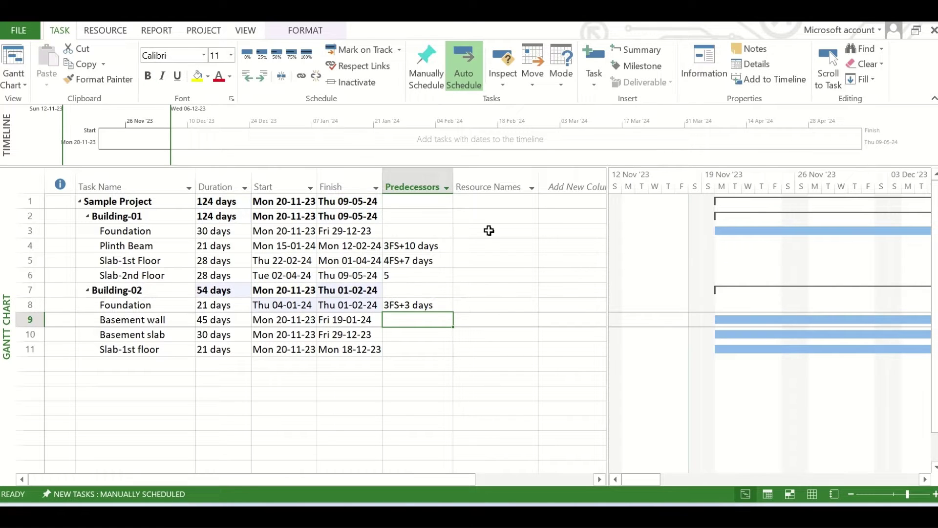
text(8)
key(Return)
text(9)
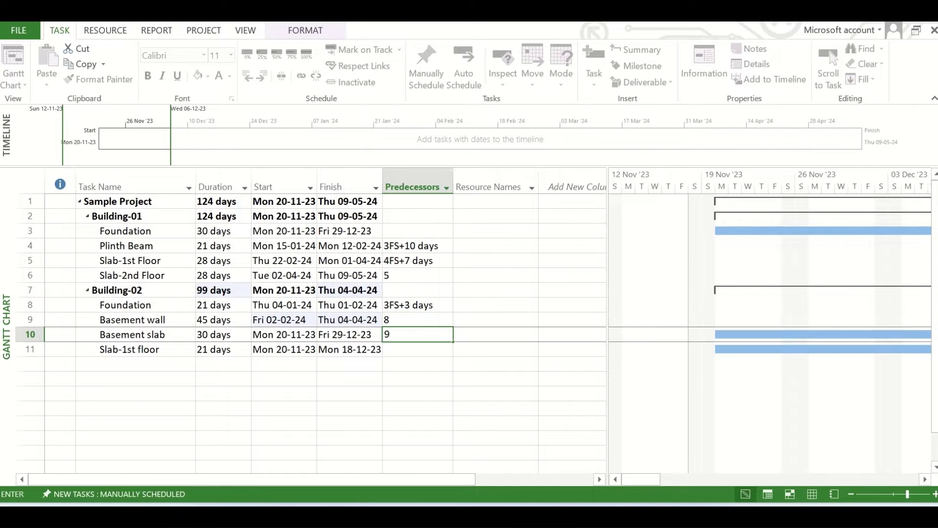
key(Return)
text(10)
key(Return)
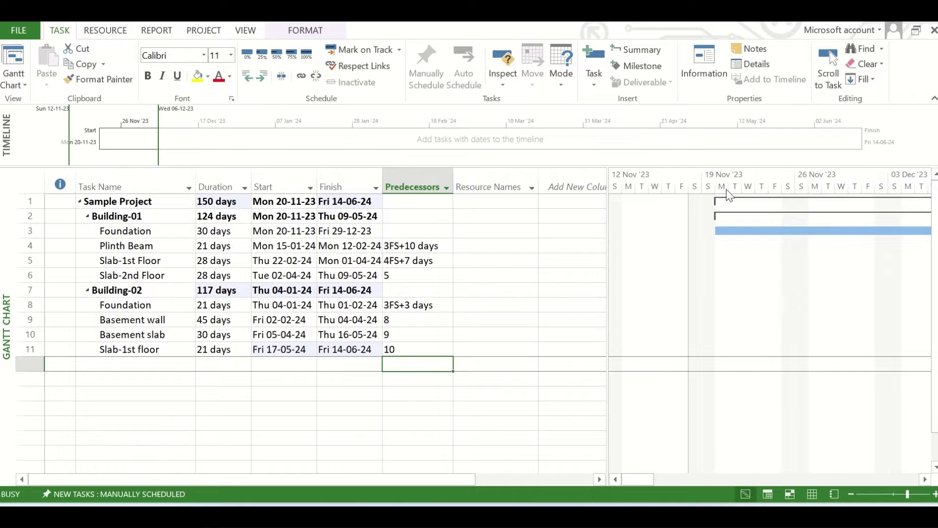
Step: Set the Gantt chart timescale's middle tier units to Years and apply the change
double_click(727, 189)
click(395, 188)
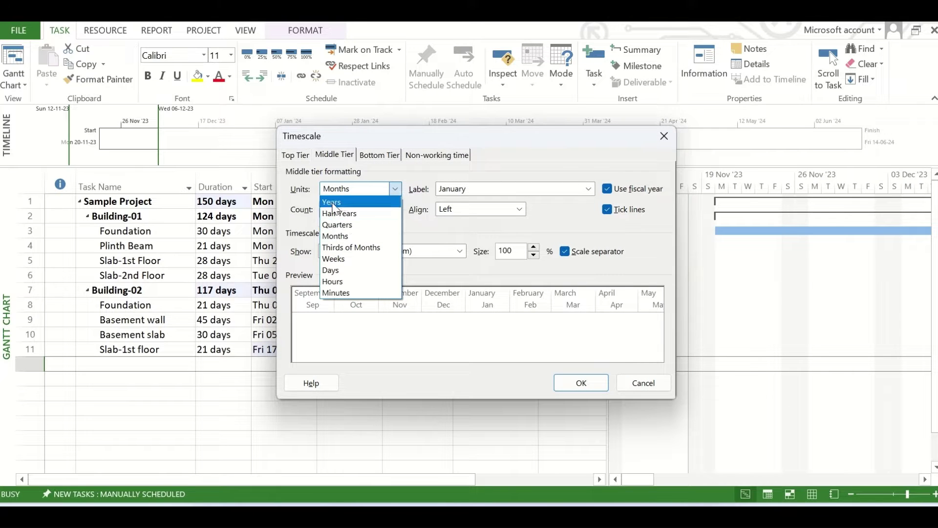
click(337, 202)
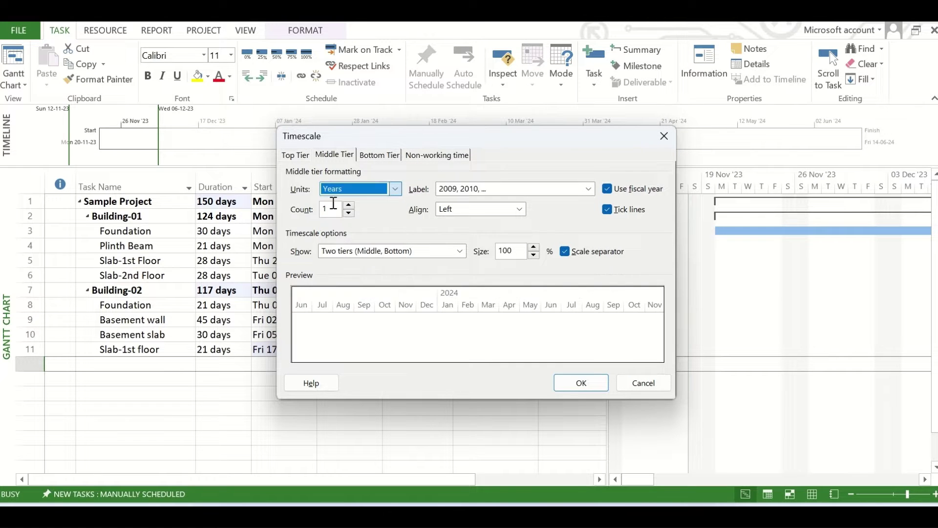
click(571, 387)
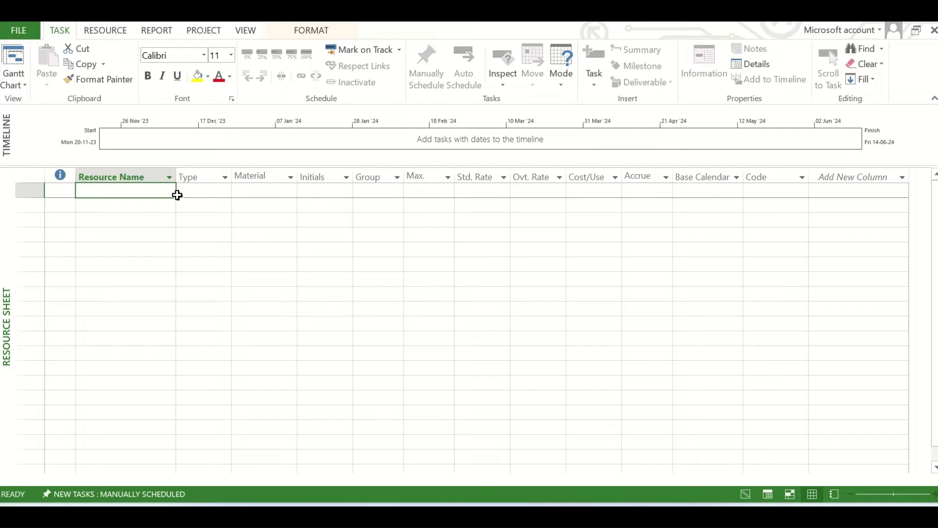
Step: Add the resource Shuttering_Foundation to the resource sheet and widen the Resource Name column slightly
text(S)
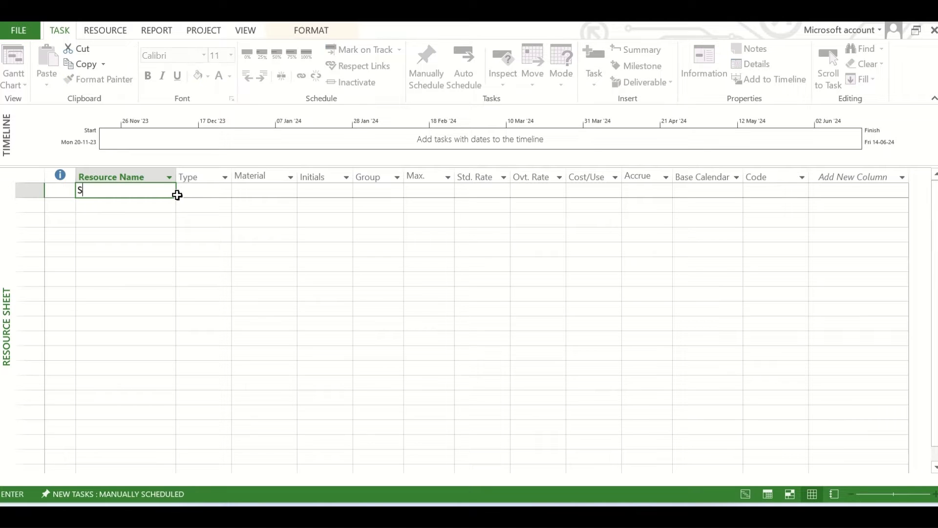
text(huttering_Foundation Work)
key(Return)
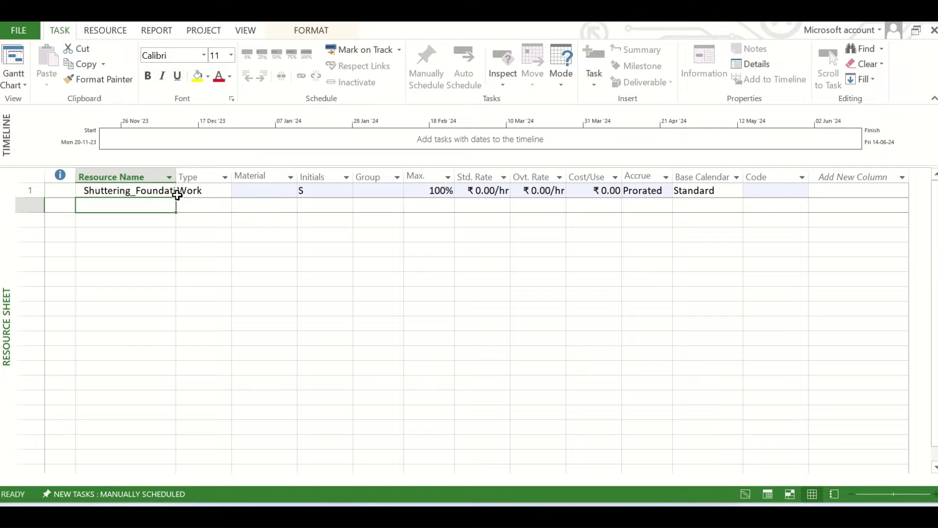
drag(176, 177, 186, 177)
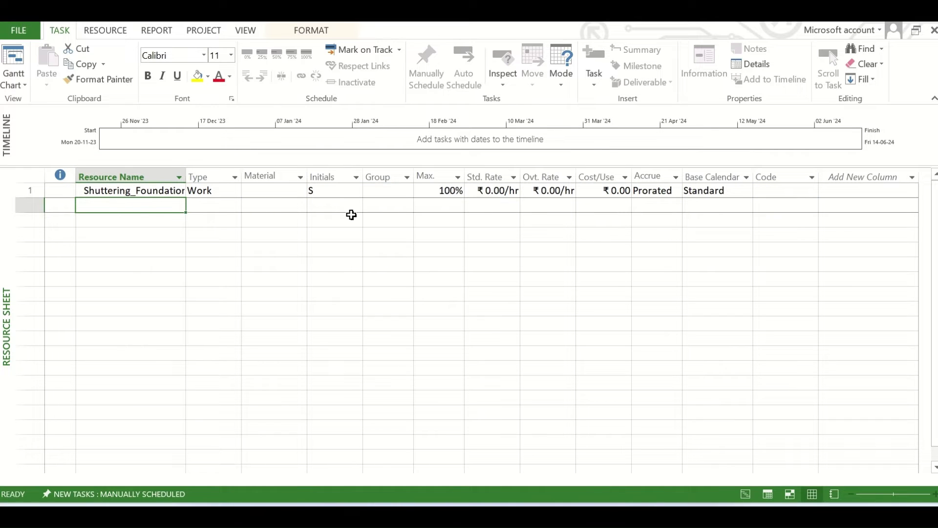
Step: Add the resources Shuttering_Plinth Beam and Shuttering_Slab to the resource sheet
text(Shuttering_Pli)
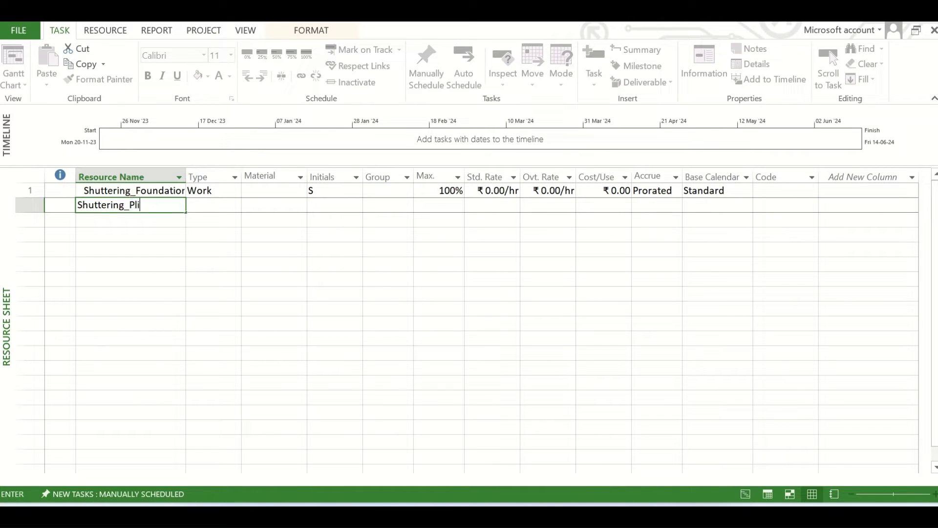
text(nth Beam)
key(Return)
text(S)
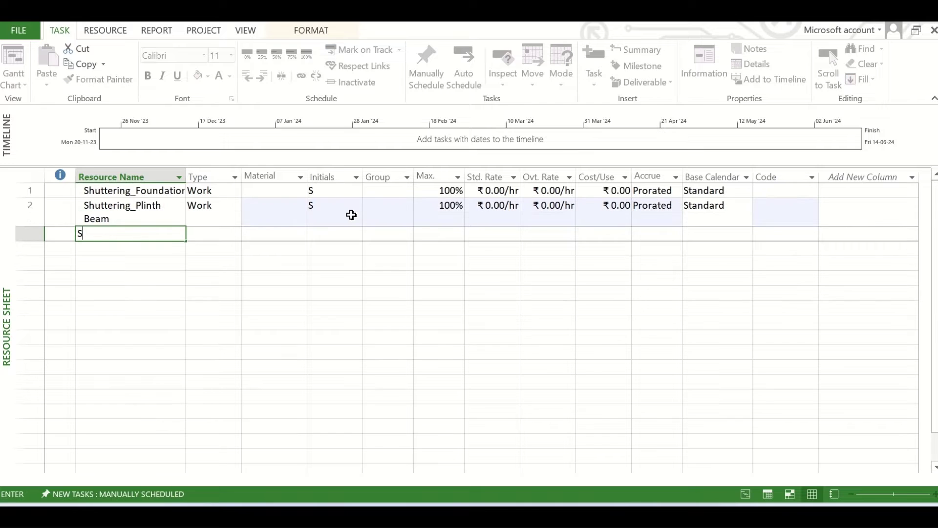
text(huttering_Slab)
key(Return)
Step: Add the resources Shuttering_Wall and Shuttering_Columns to the resource sheet
text(Shut)
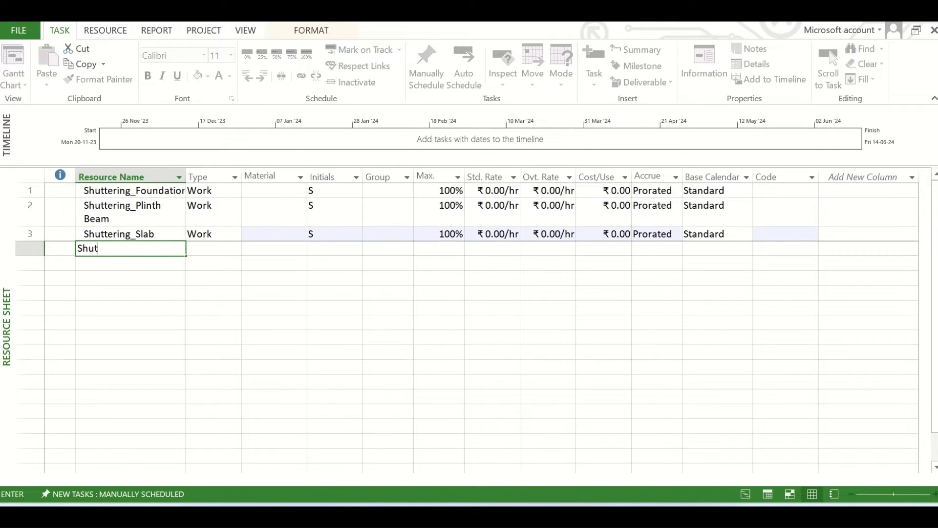
text(tering_Wall)
key(Return)
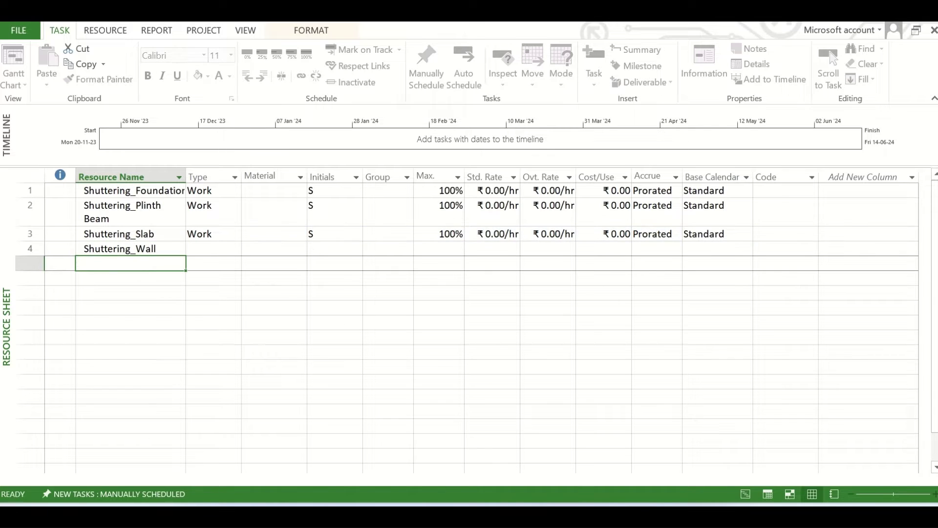
text(Shutt)
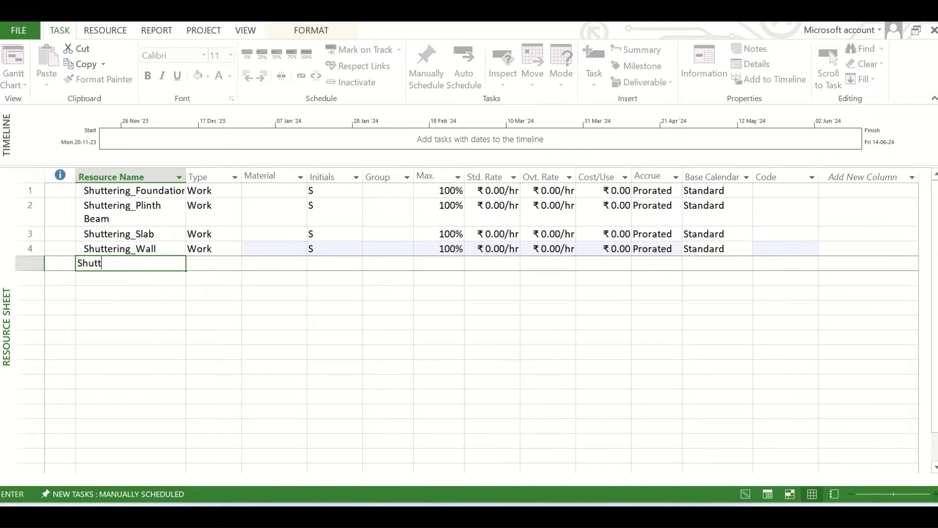
text(ering_Columns)
key(Return)
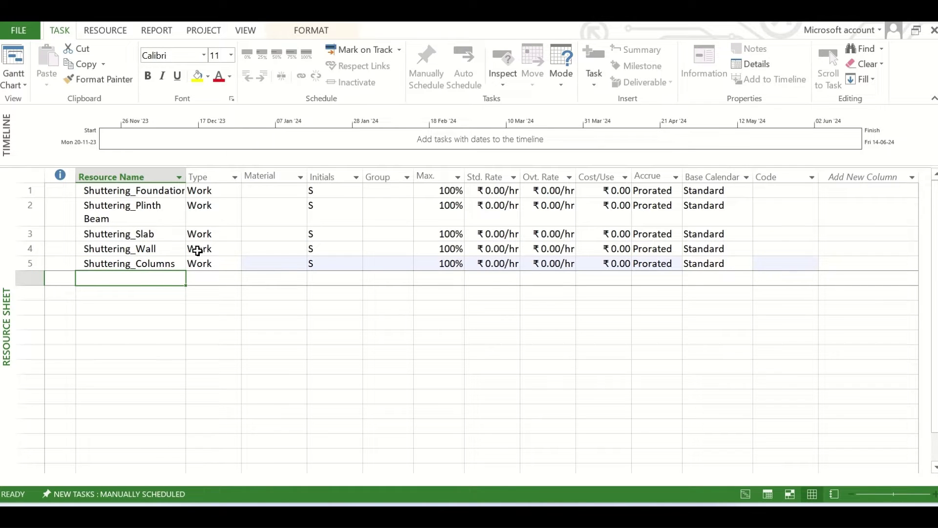
Step: Add the resources Reinf_Foundation and Reinf_Plinth Beam below the shuttering resources
text(Reinf)
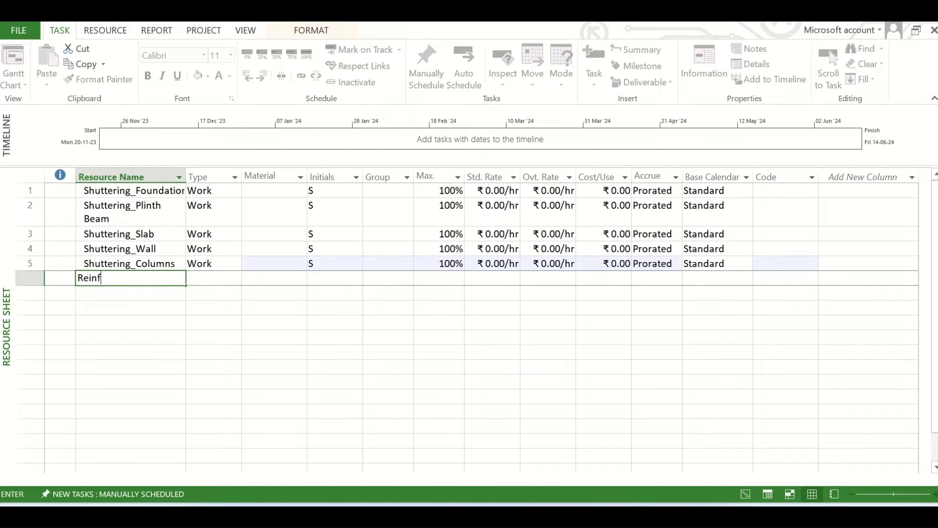
text(_Foundation)
key(Return)
text(Reinf_)
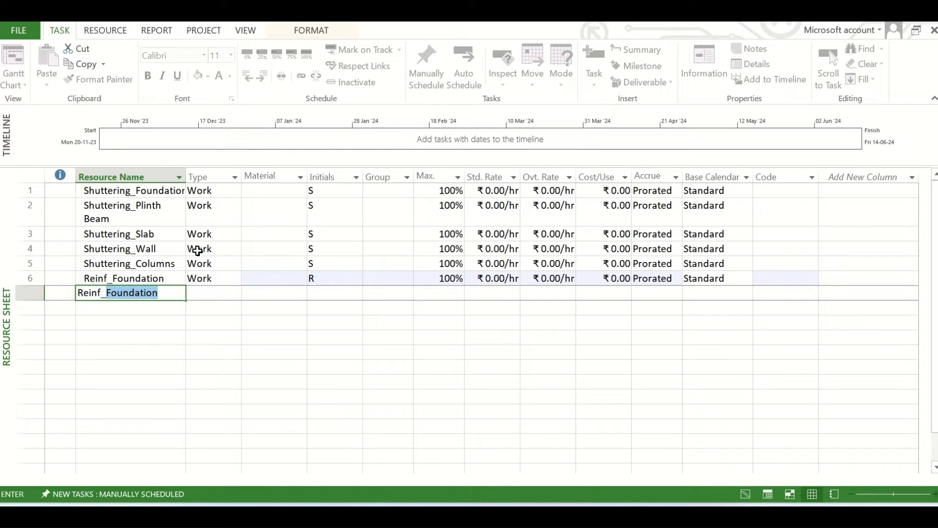
text(Plinth Beam)
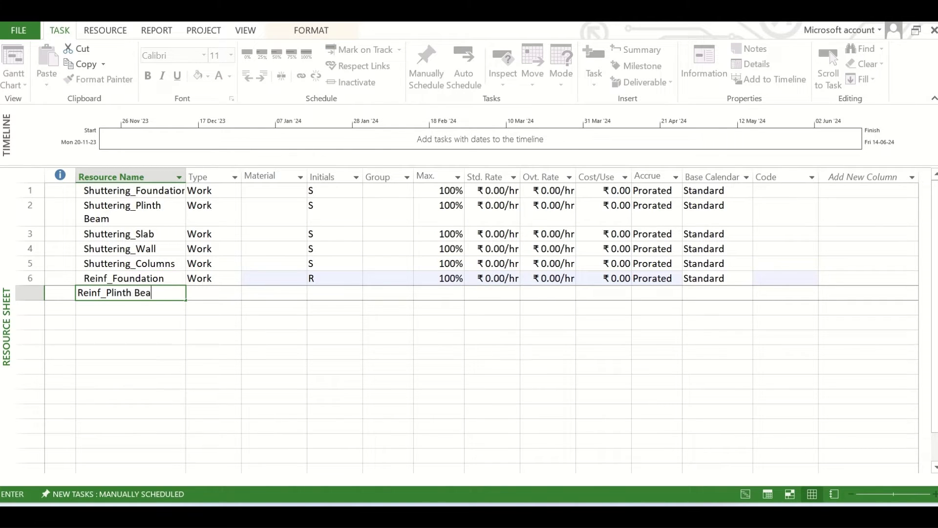
key(Return)
Step: Add the resources Reinf_Slab, Reinf_Wall and Reinf_Columns, and widen the Resource Name column to fit the longest name on one line
text(Reinf_)
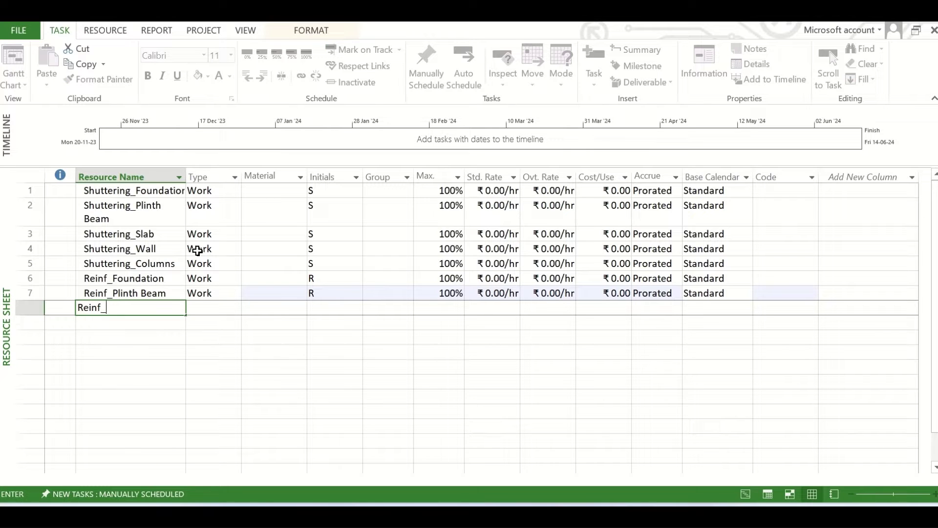
text(Slab)
key(Return)
text(R)
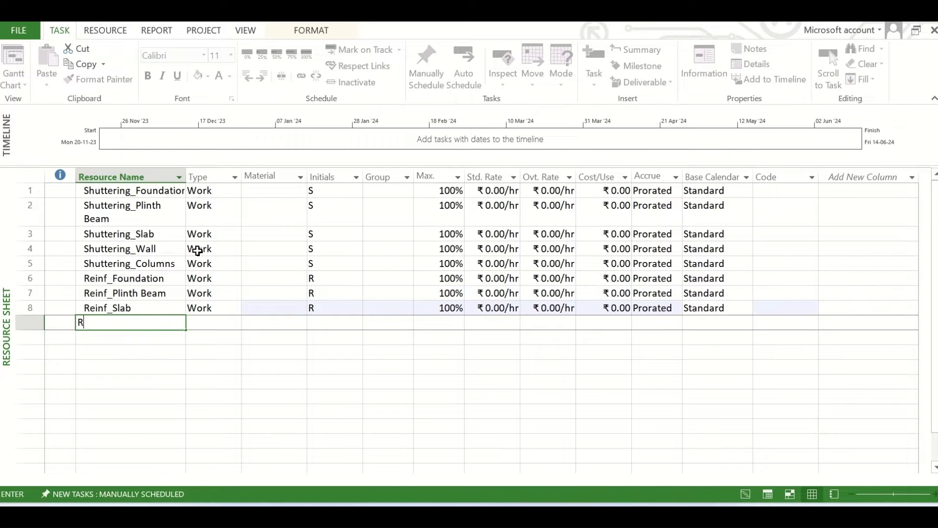
text(einf_Wall)
key(Return)
text(Reinf)
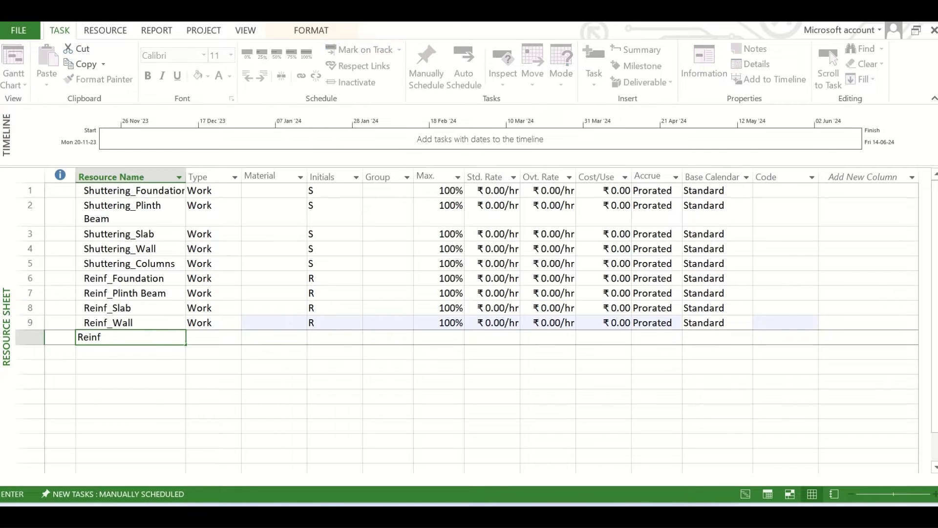
text(_Columns)
key(Return)
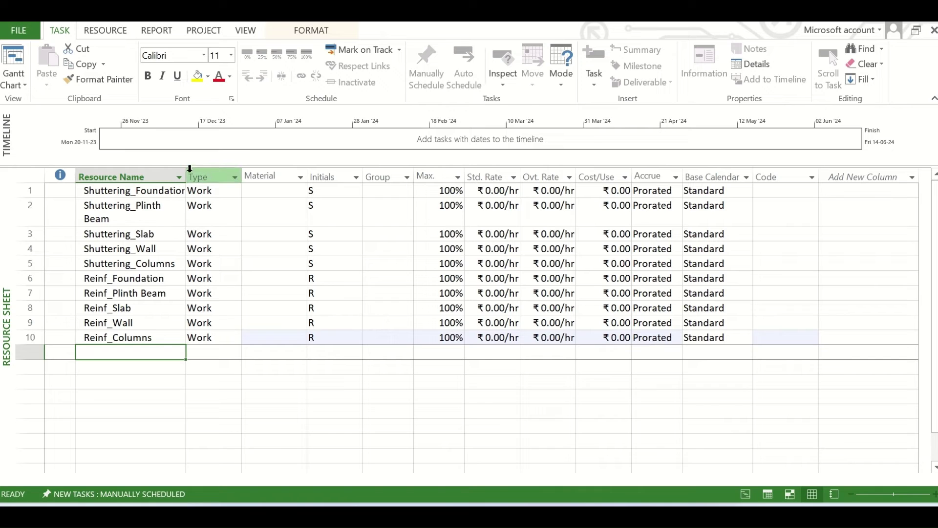
drag(187, 176, 201, 177)
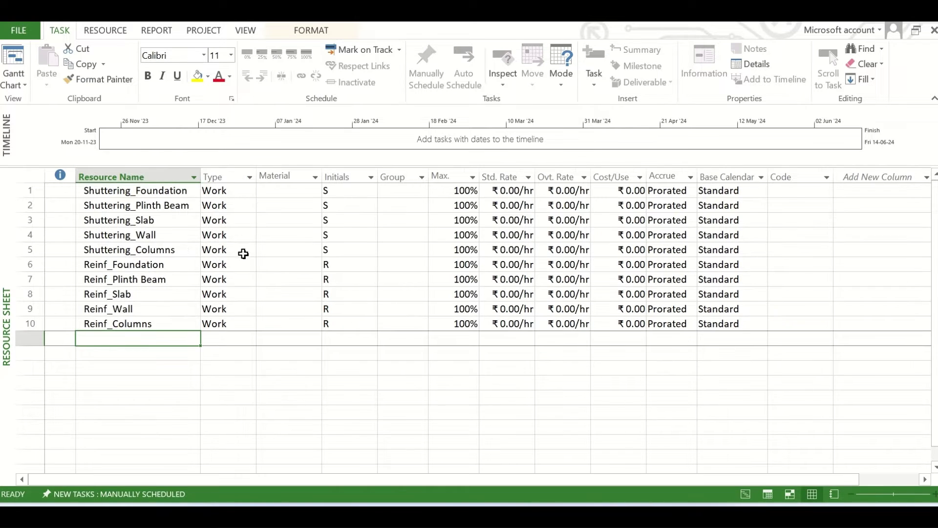
Step: Set the resource type of all five Shuttering resources to Material
click(227, 192)
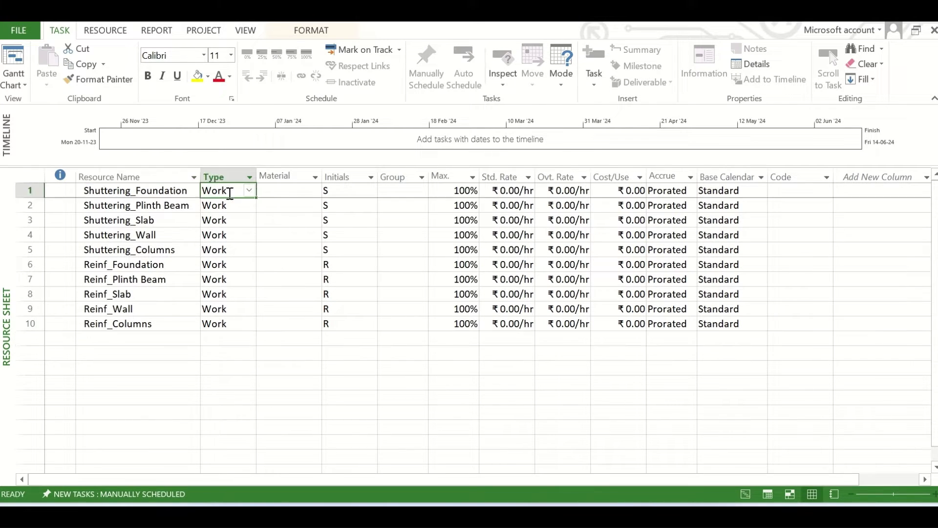
click(250, 191)
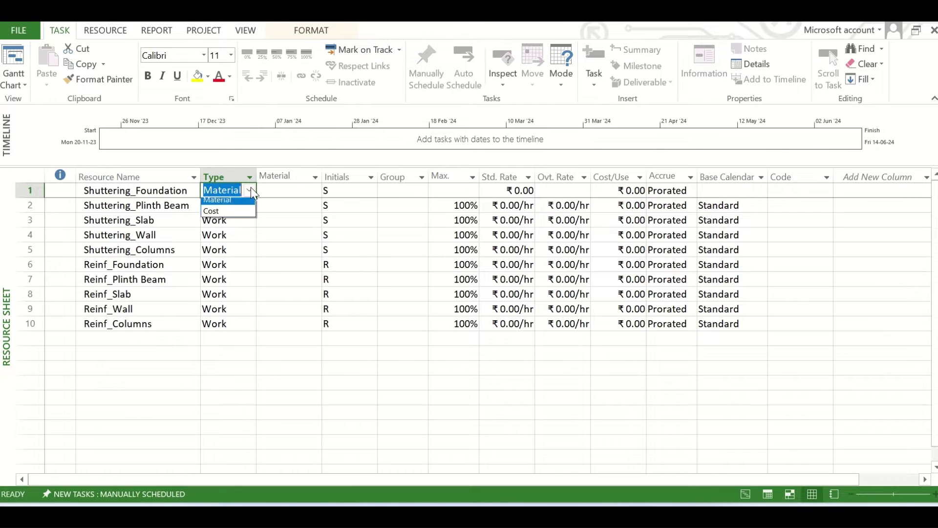
click(245, 214)
key(Return)
text(m m m)
key(Return)
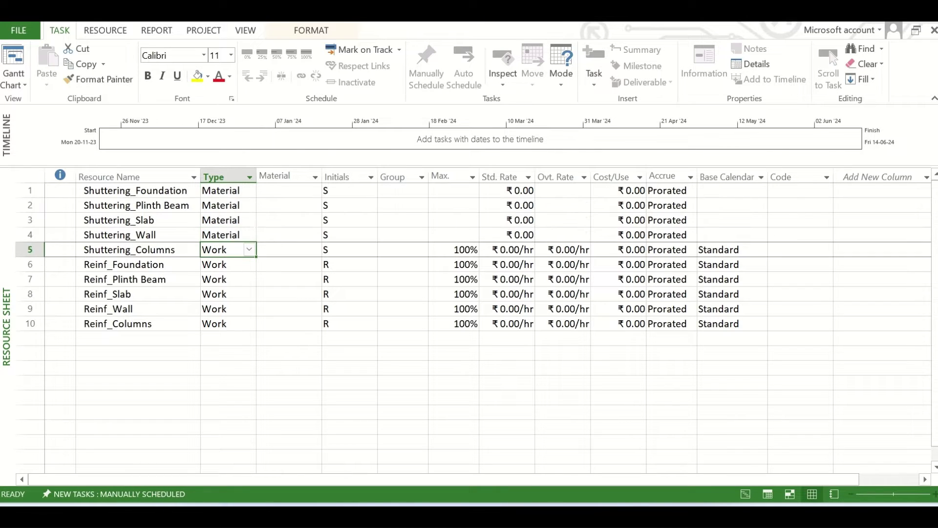
text(m)
key(Return)
Step: Set the resource type of all five Reinf resources to Material
text(m)
key(Return)
text(m)
key(Return)
text(m)
key(Return)
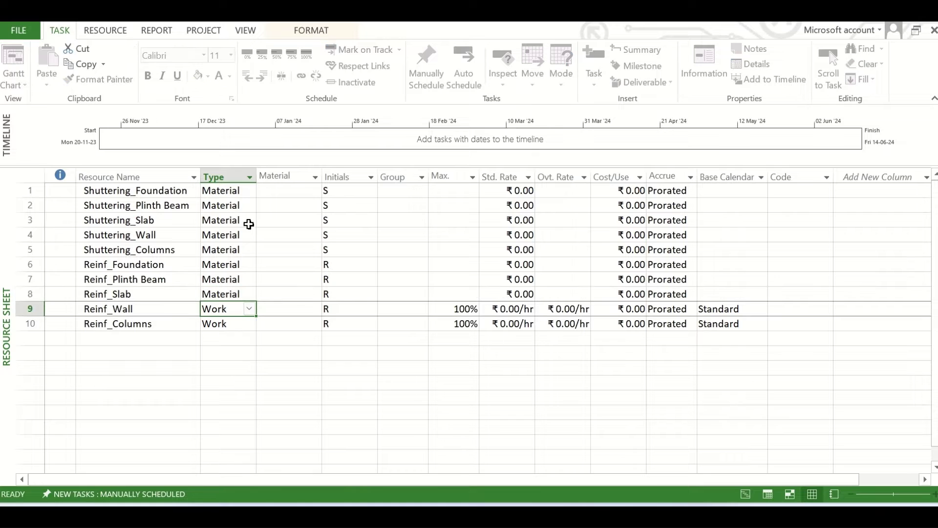
text(m)
key(Return)
text(m)
Step: Enter sq.m. as the material label of all five Shuttering resources
click(289, 191)
text(sq.m.)
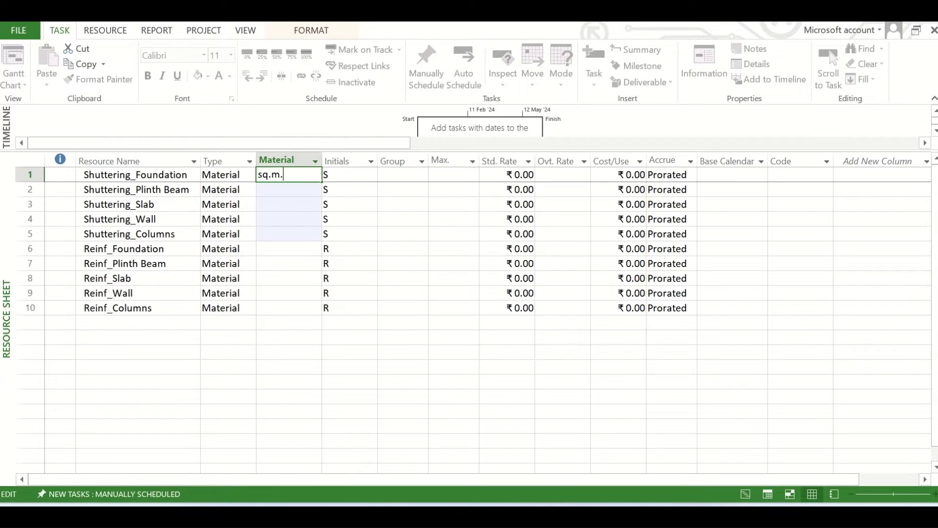
key(Return)
text(sq.m.)
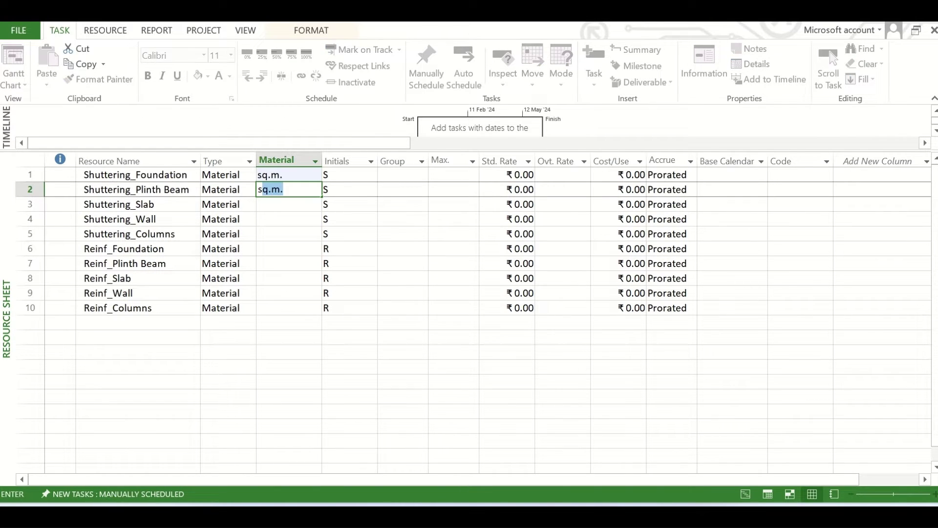
key(Return)
text(s)
key(Return)
text(s)
key(Return)
text(s)
key(Return)
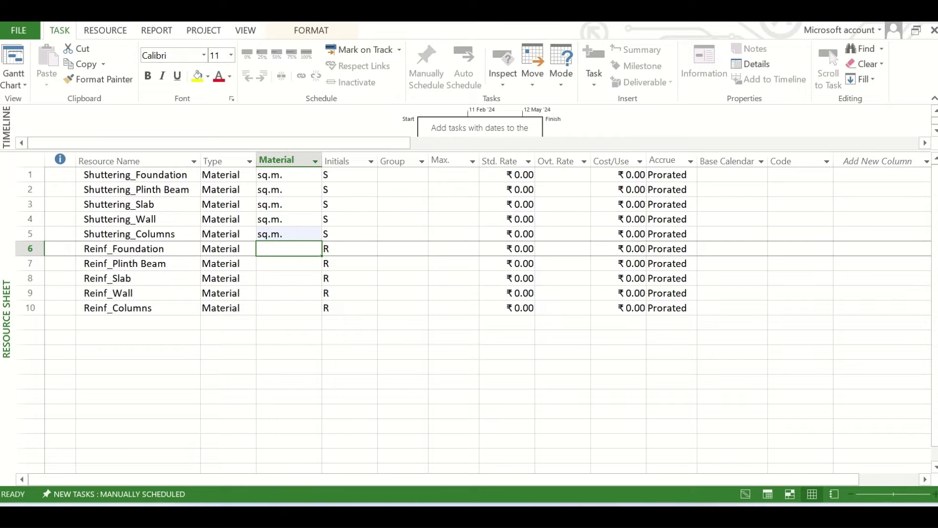
Step: Enter Ton as the material label of Reinf_Foundation and copy it to the other four Reinf resources
text(Ton)
key(Return)
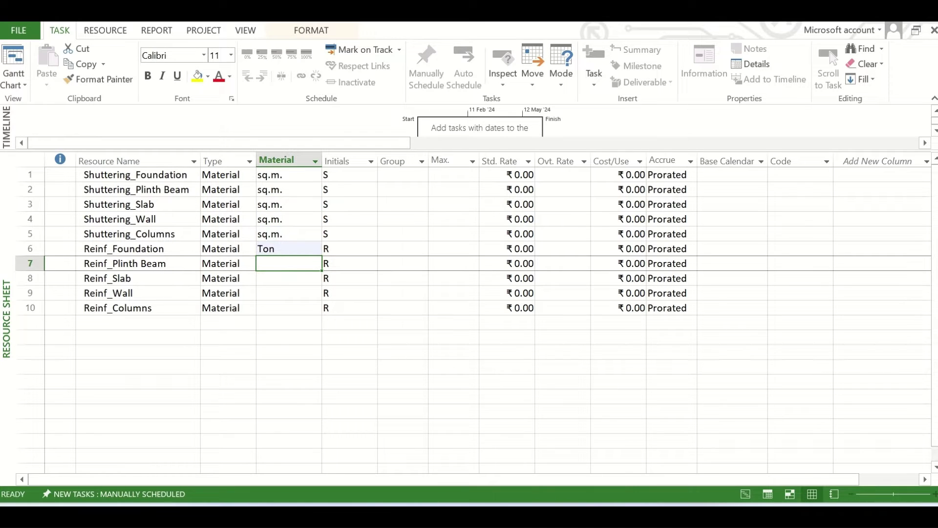
key(Up)
key(ctrl+c)
key(Down)
key(ctrl+v)
key(Down)
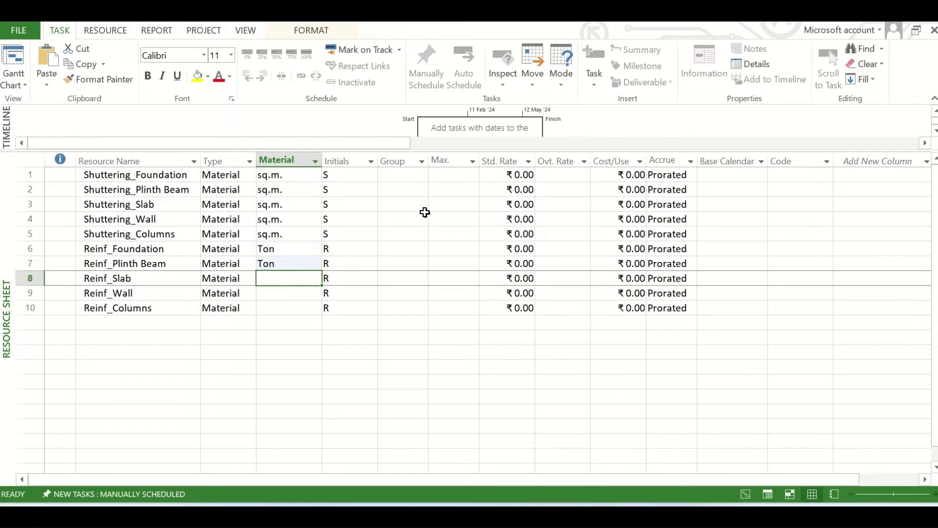
key(ctrl+v)
key(Down)
key(ctrl+v)
key(Down)
key(ctrl+v)
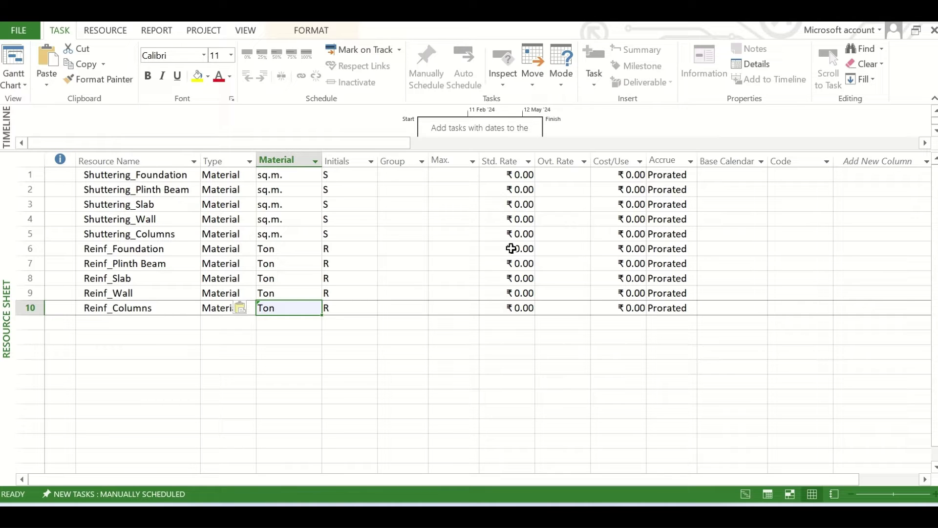
Step: Switch to the Excel quantity sheet and review the shuttering and reinforcement quantities of both buildings
key(alt+Tab)
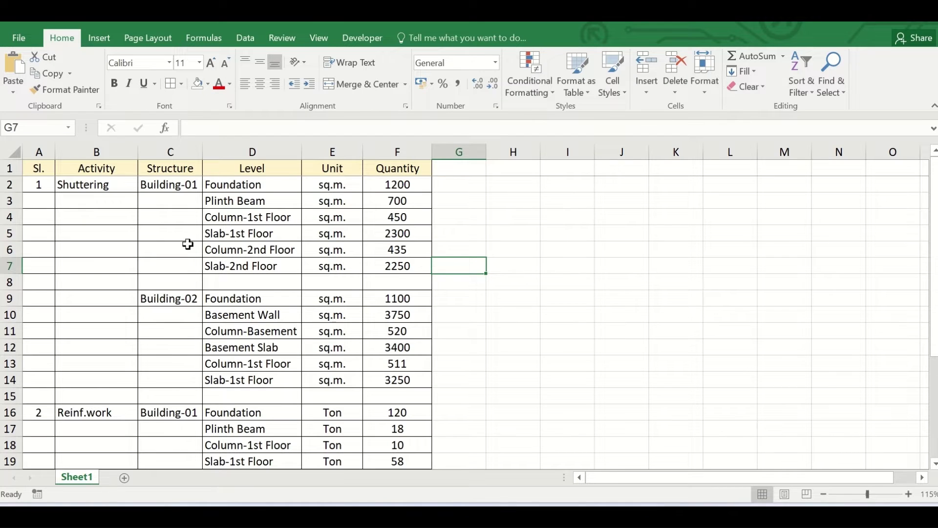
scroll(321, 333, down, 3)
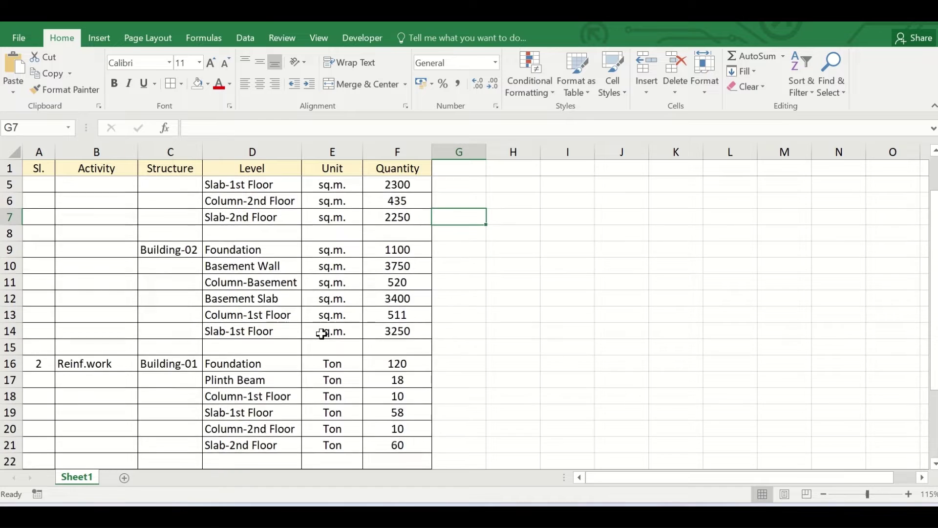
scroll(323, 337, down, 1)
scroll(283, 251, up, 3)
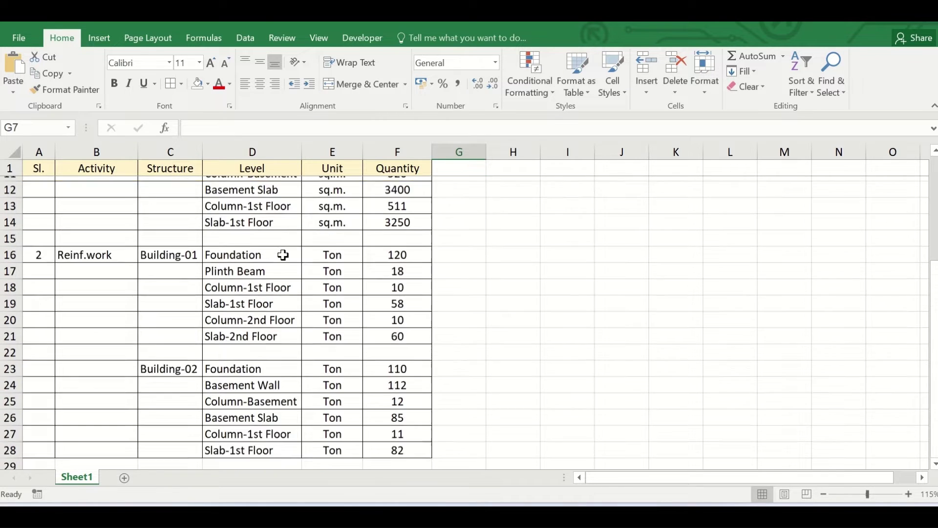
scroll(384, 254, down, 2)
scroll(394, 266, up, 3)
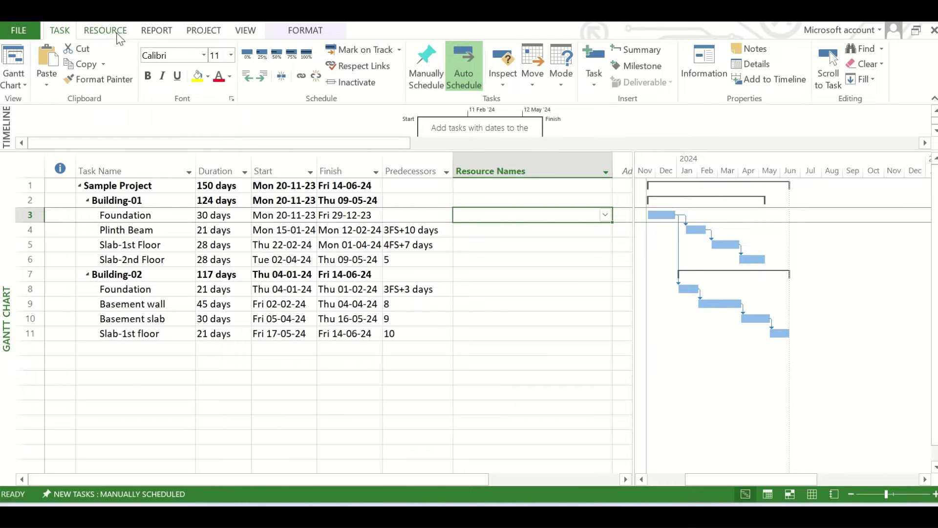
Step: Open Assign Resources for the Building-01 Foundation task in Microsoft Project and select Reinf_Foundation
click(117, 32)
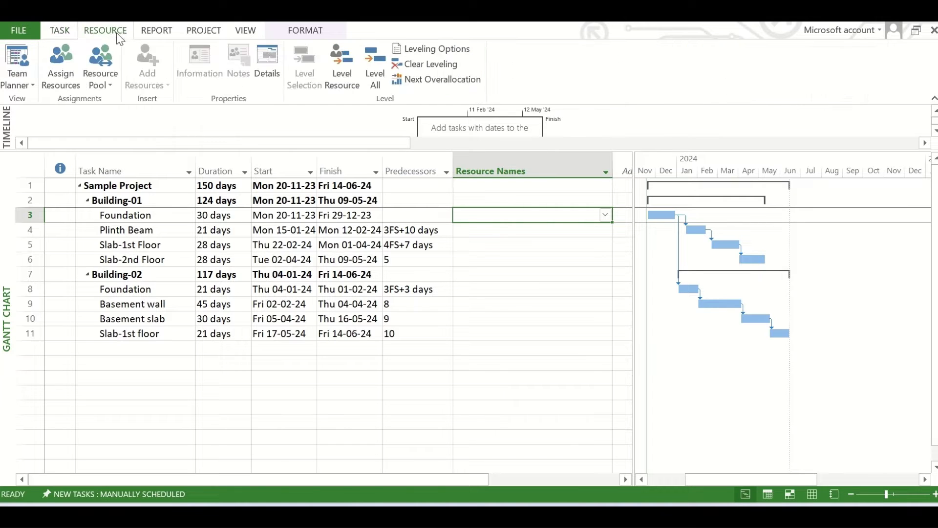
click(53, 62)
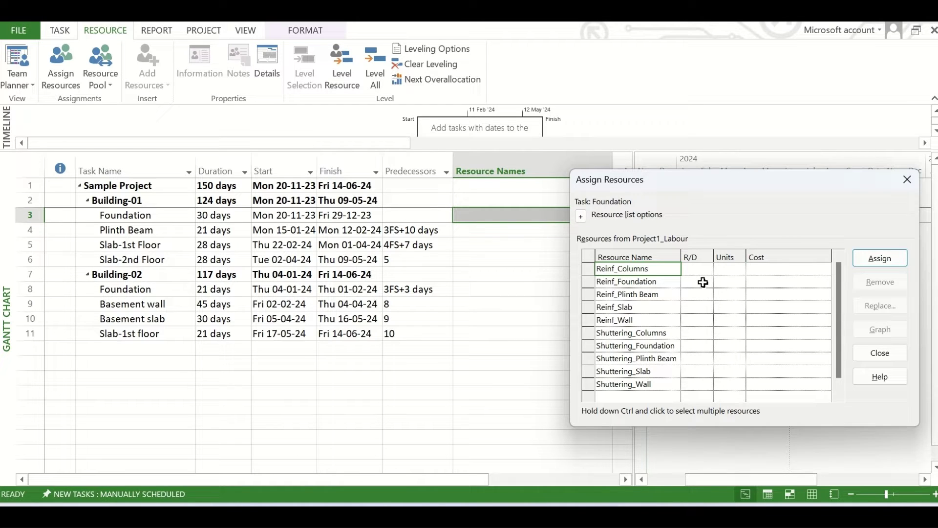
click(657, 285)
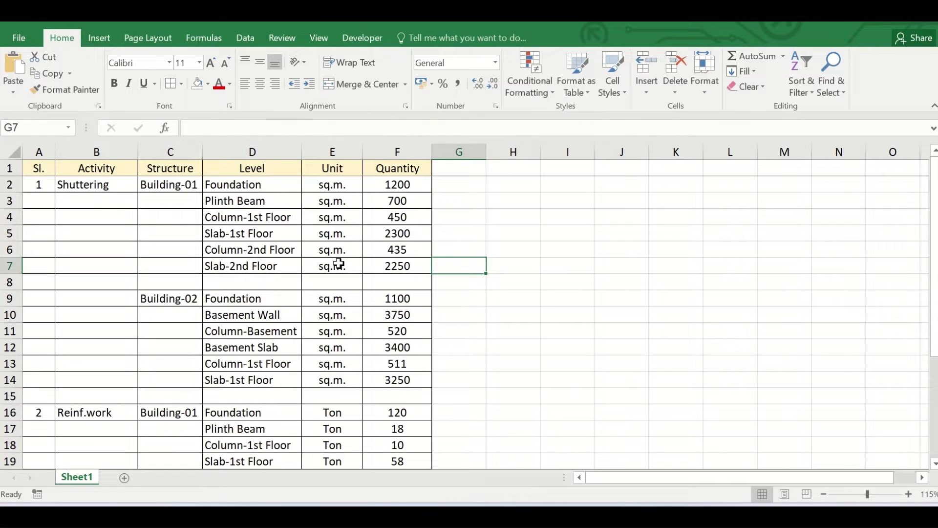
Step: In the Excel quantity sheet, fill the Building-01 Foundation quantities for shuttering (F2) and reinforcement (F16) with light green
click(396, 183)
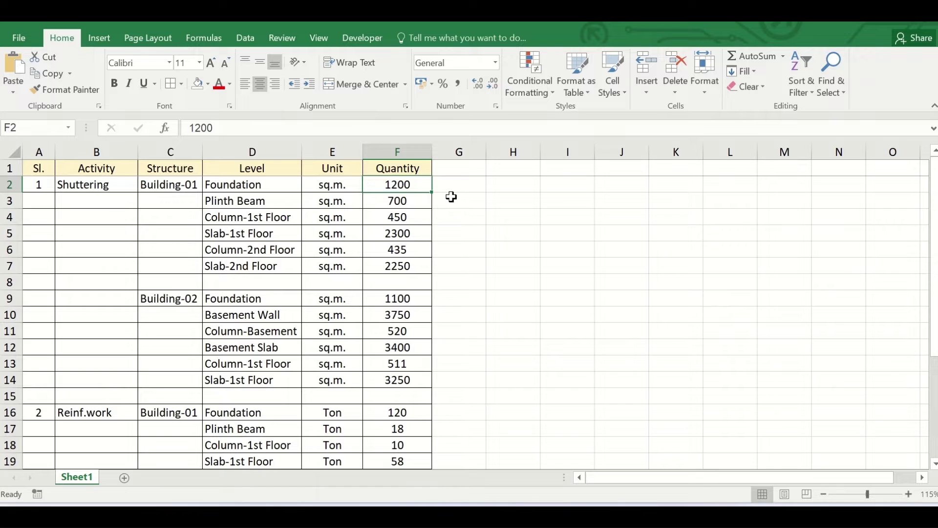
click(420, 412)
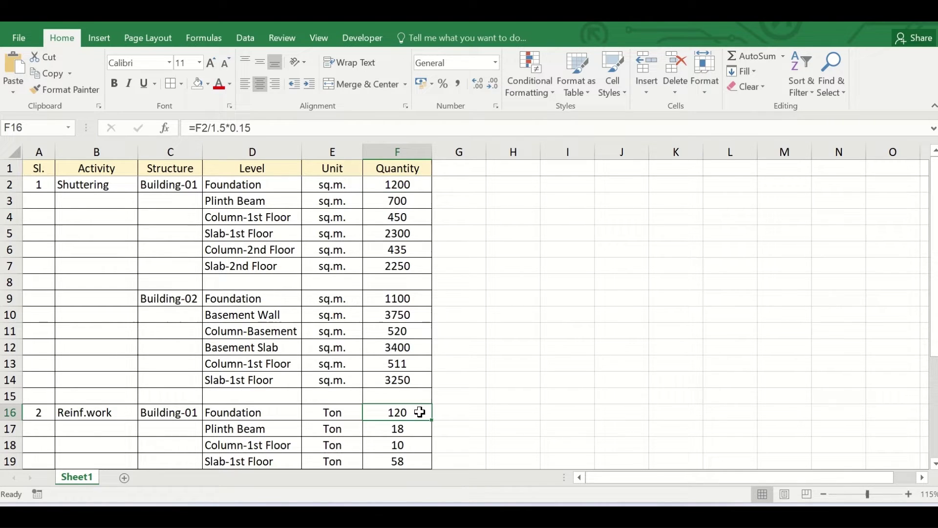
ctrl+click(402, 185)
click(210, 84)
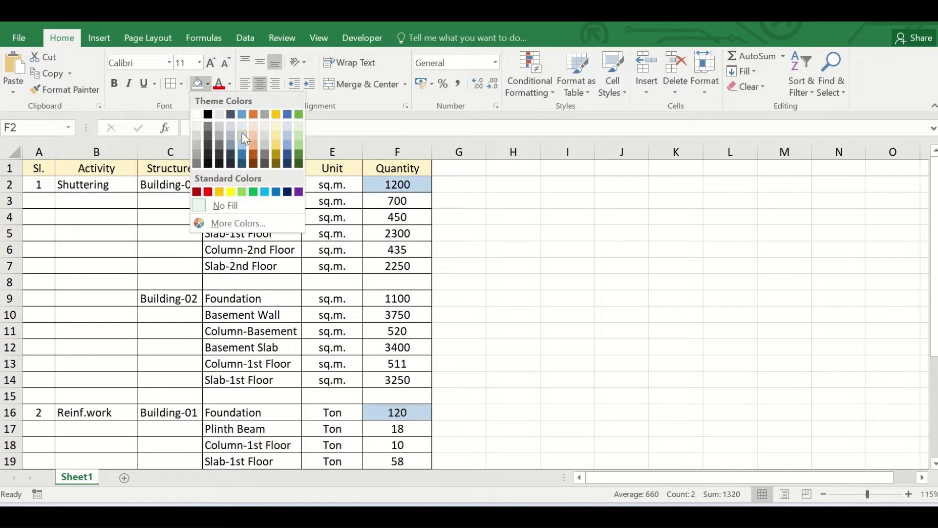
click(242, 189)
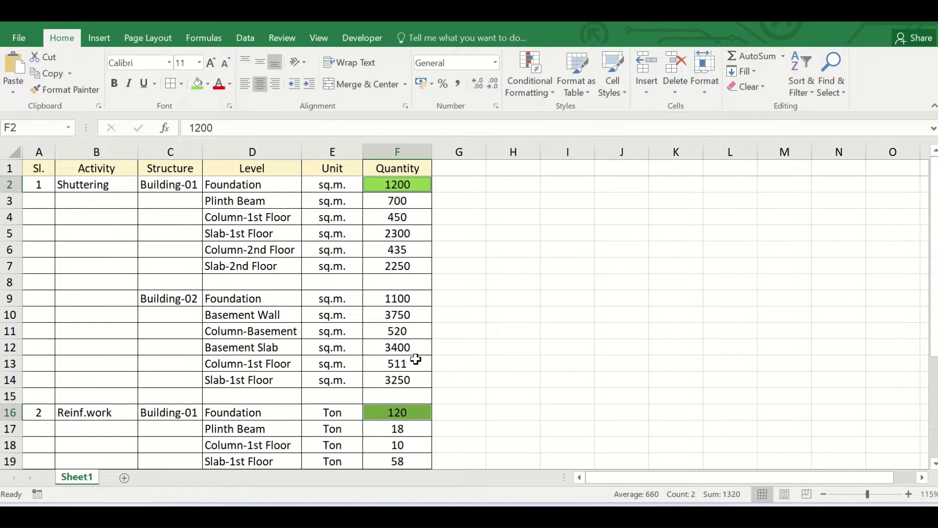
click(423, 202)
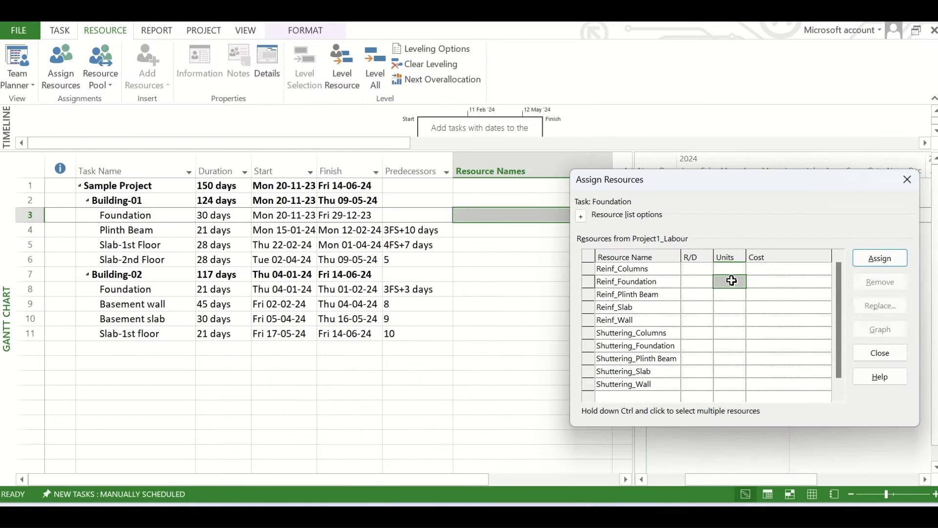
Step: Assign 120 Ton of Reinf_Foundation and 1,200 sq.m. of Shuttering_Foundation to the Building-01 Foundation task
click(731, 281)
text(120)
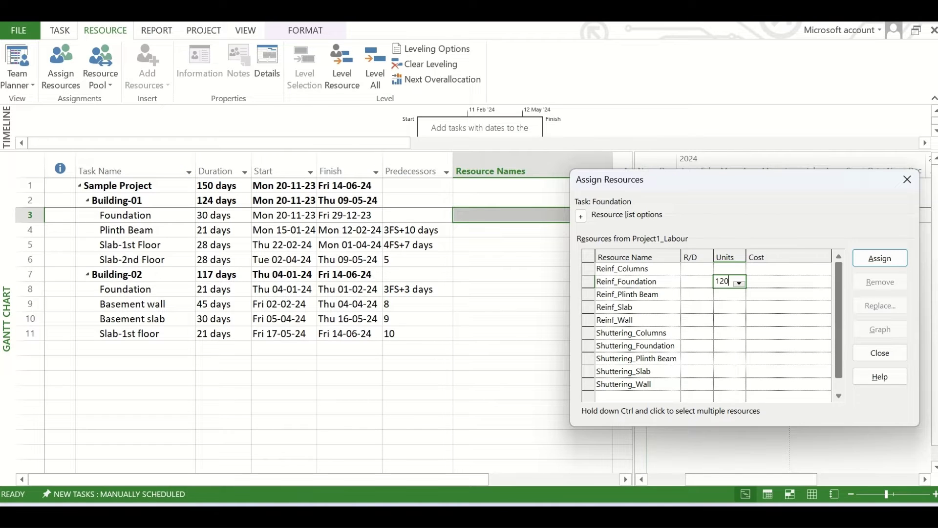
key(Return)
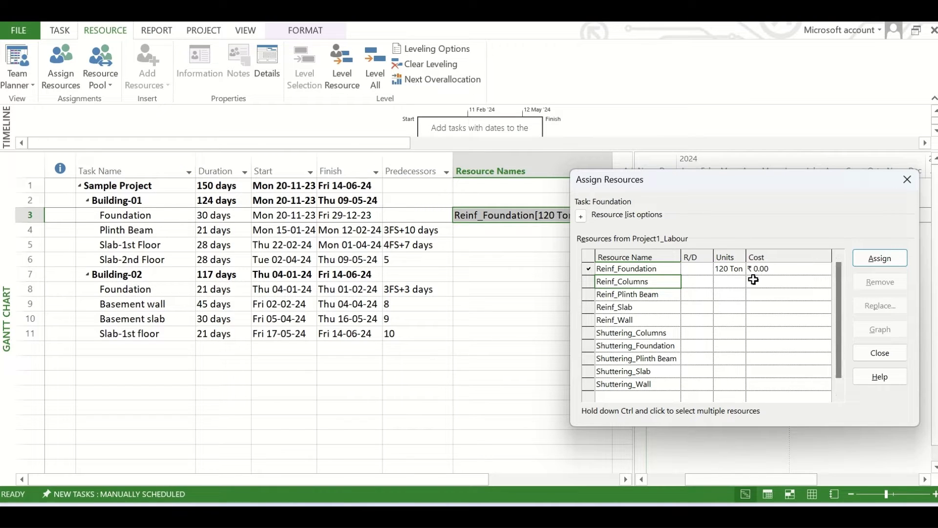
click(728, 345)
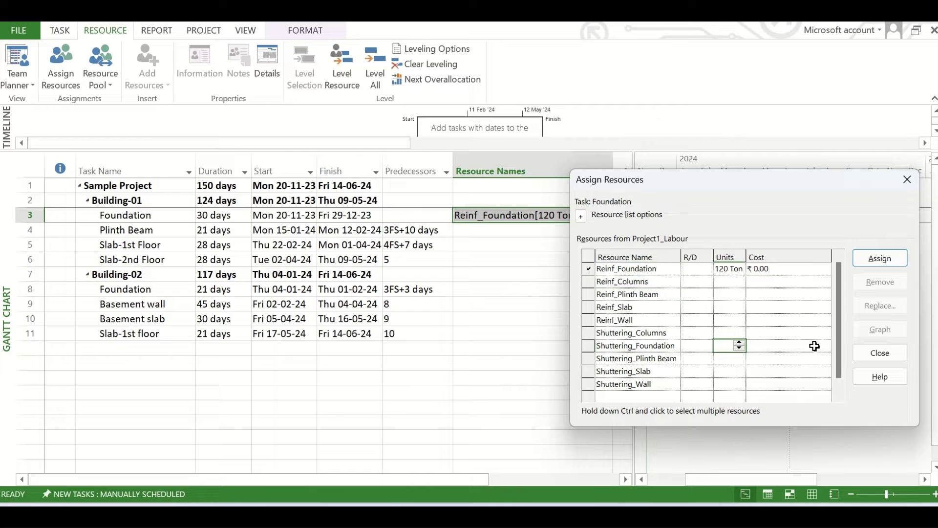
text(1,2)
text(00)
key(Return)
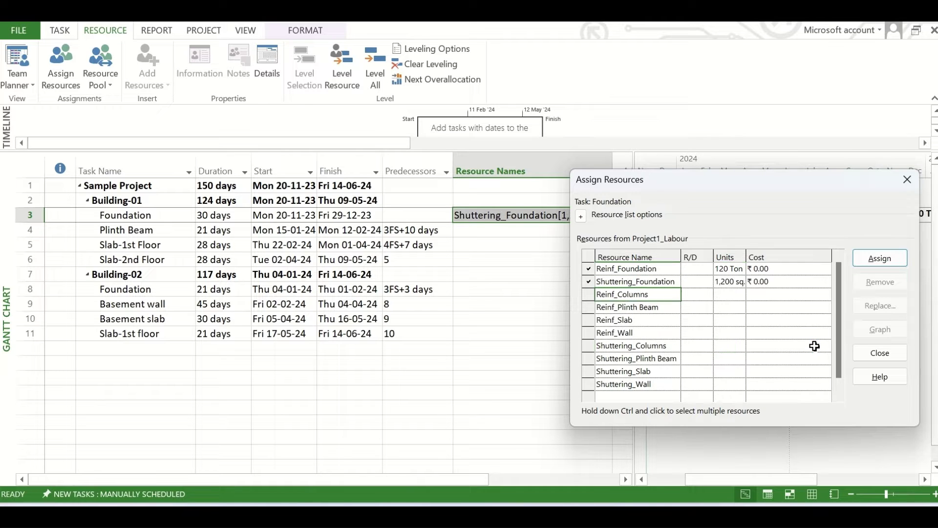
Step: Select the Plinth Beam task, and in the Excel quantity sheet fill its shuttering (F3) and reinforcement (F17) quantities with light green
click(493, 230)
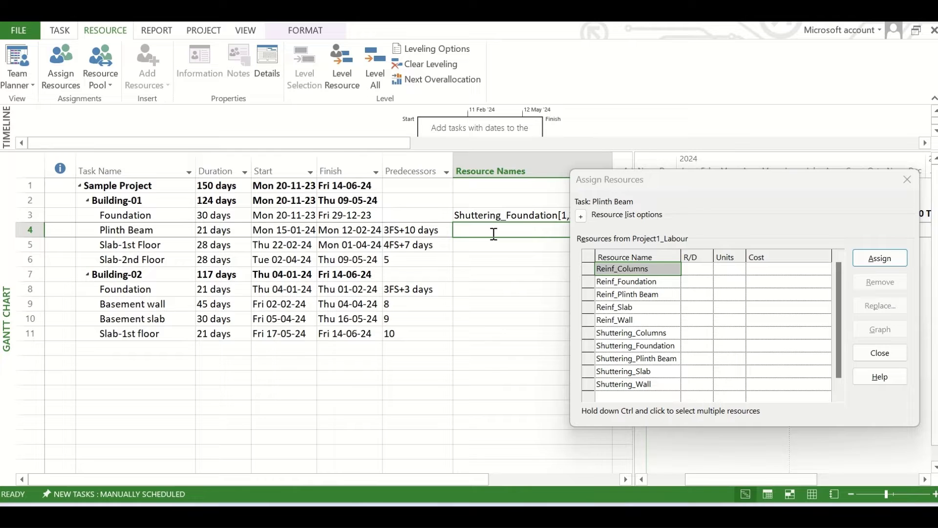
key(alt+Tab)
ctrl+click(398, 428)
click(199, 85)
key(alt+Tab)
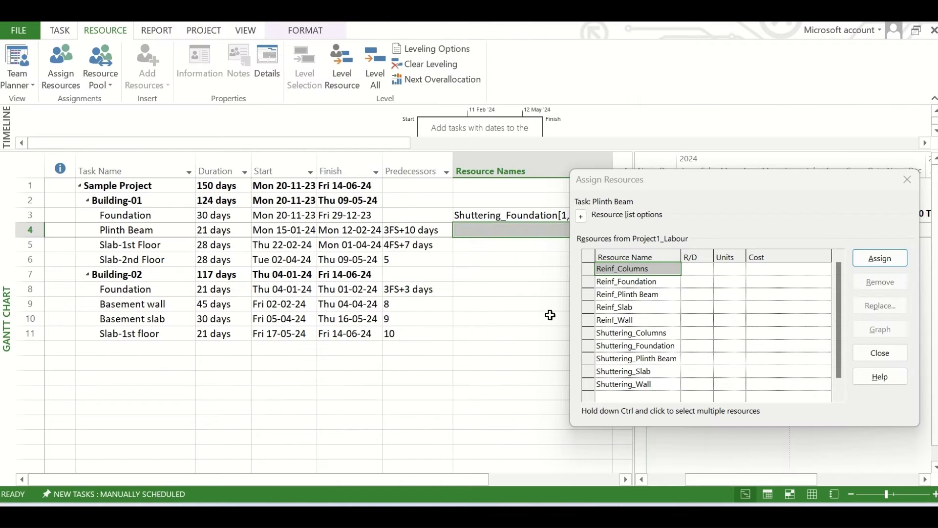
Step: Assign 18 Ton of Reinf_Plinth Beam and 700 sq.m. of Shuttering_Plinth Beam to the Plinth Beam task
click(731, 293)
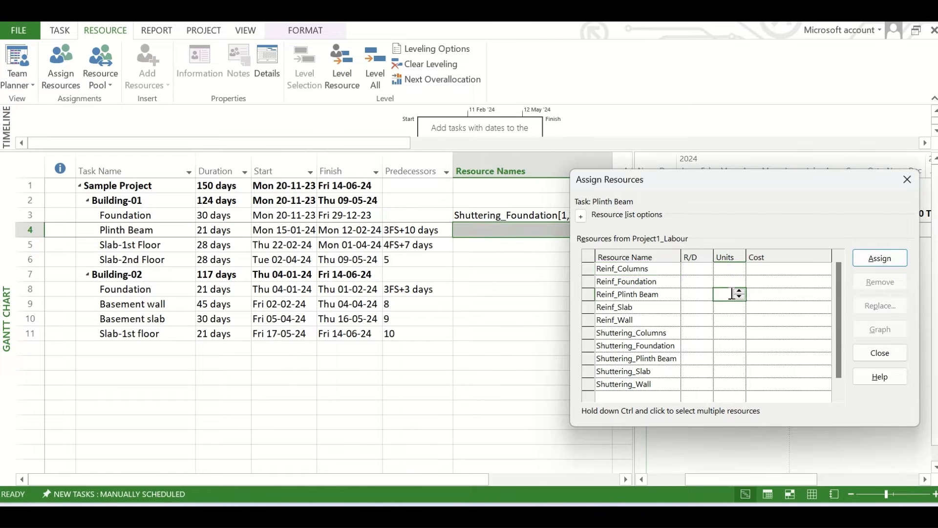
text(18)
click(732, 334)
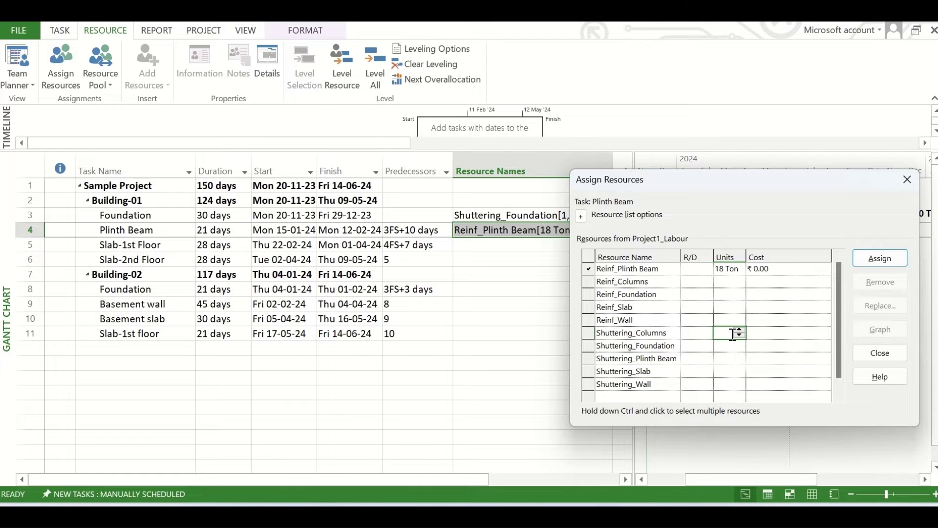
click(736, 358)
key(alt+Tab)
key(alt+Tab)
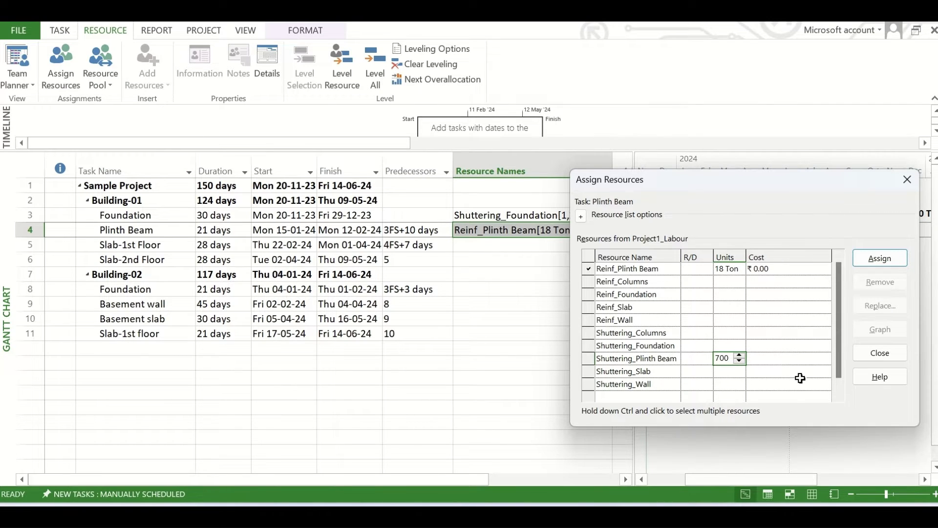
key(Return)
Step: Check the first-floor quantities in Excel and assign 10 Ton of Reinf_Columns and 58 Ton of Reinf_Slab to Building-01's Slab-1st Floor task
click(506, 245)
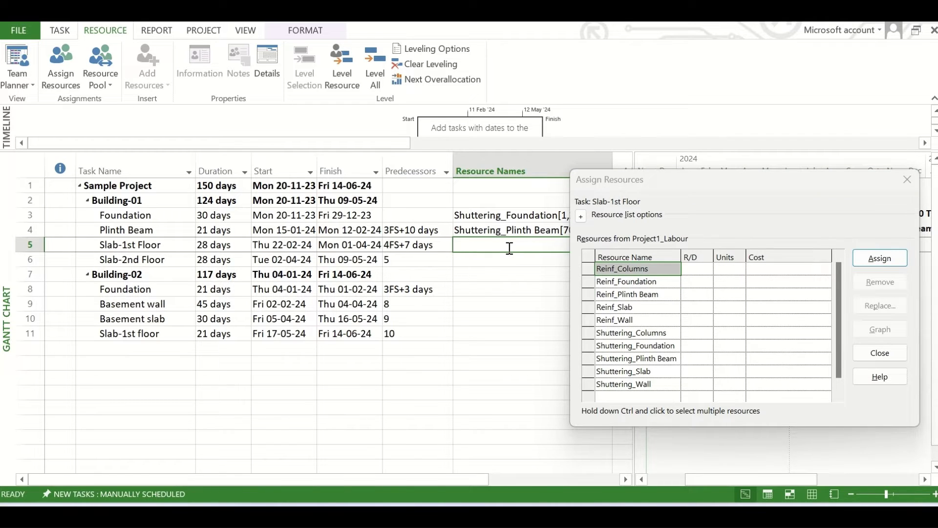
key(alt+Tab)
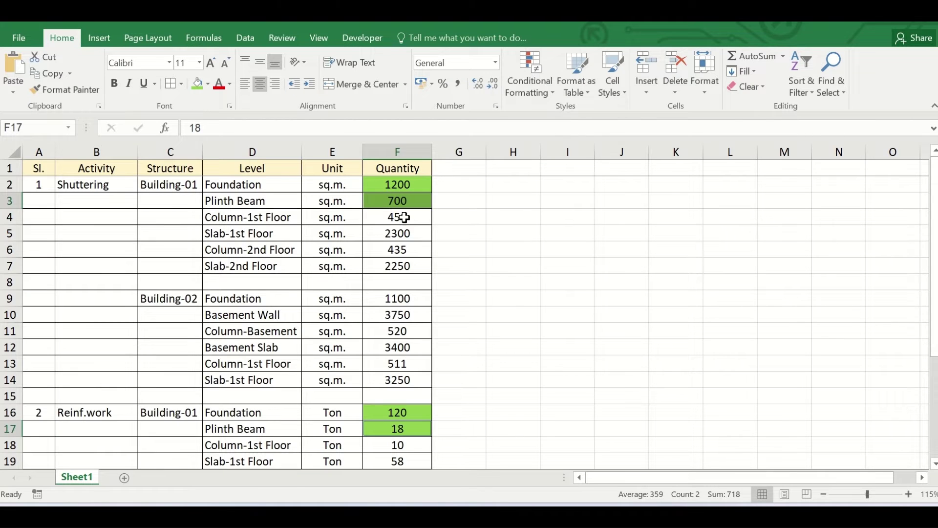
key(alt+Tab)
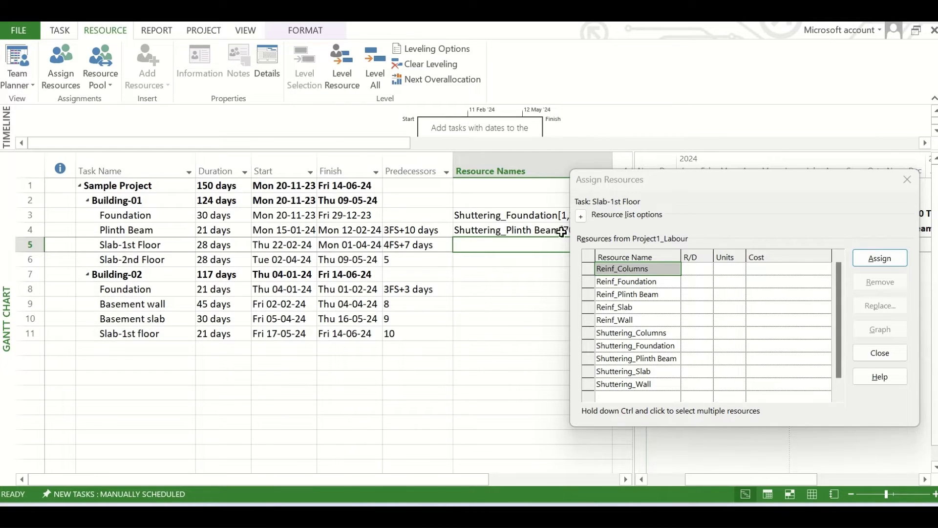
key(alt+Tab)
key(alt+Tab)
key(alt+Tab)
key(alt+Tab)
click(724, 271)
text(10)
key(Return)
key(Left)
key(Right)
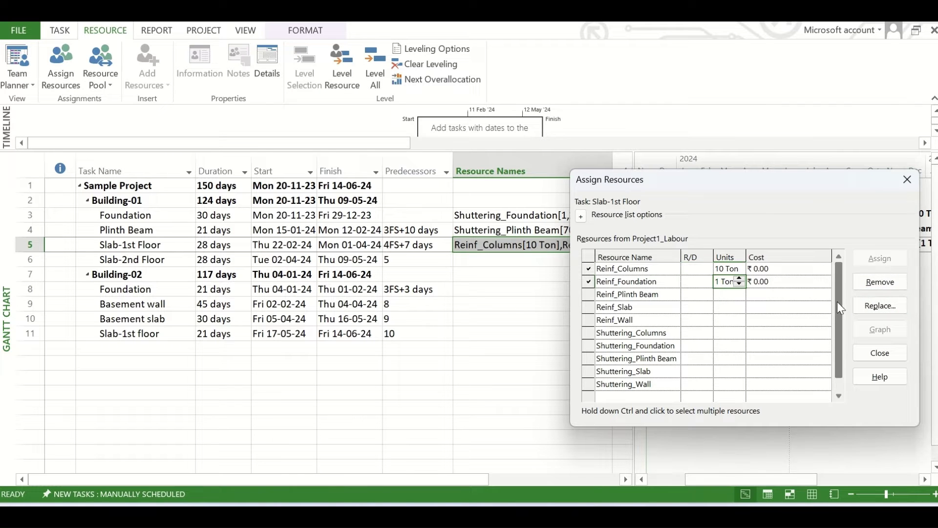
text(0)
key(Return)
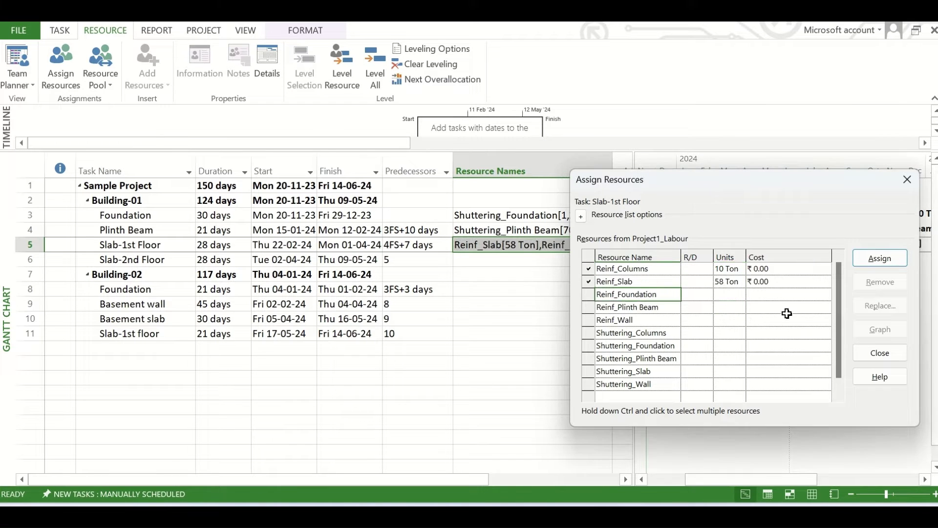
Step: Assign 450 sq.m. of Shuttering_Columns and 2,300 sq.m. of Shuttering_Slab to Building-01's Slab-1st Floor task
key(alt+Tab)
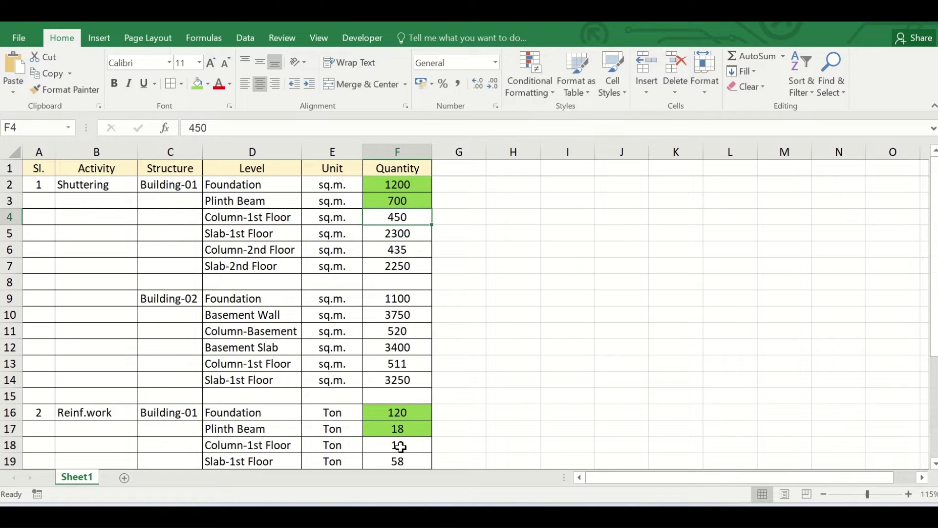
key(alt+Tab)
text(450)
key(Return)
click(729, 372)
text(2300)
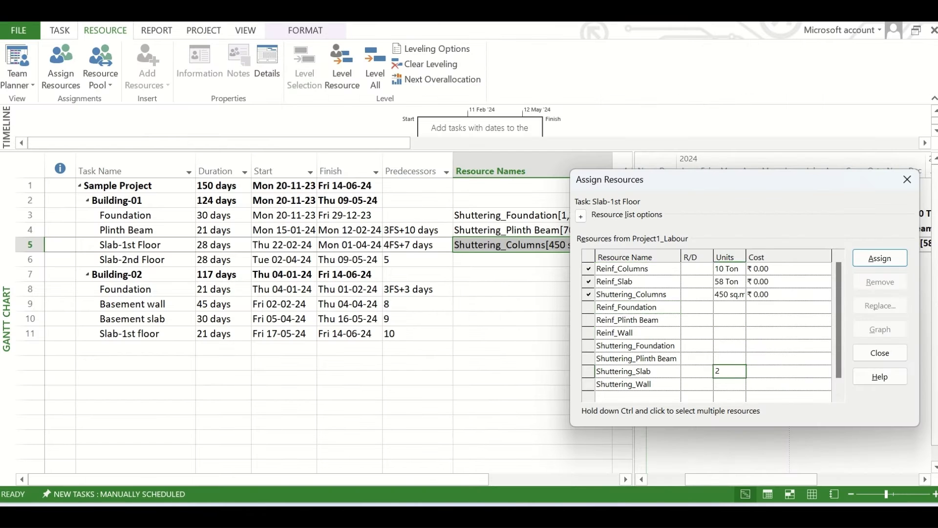
key(Return)
Step: Assign 10 Ton of Reinf_Columns and 435 sq.m. of Shuttering_Columns to the Slab-2nd Floor task, using the Excel quantities
click(488, 262)
key(alt+Tab)
drag(397, 418, 396, 402)
key(alt+Tab)
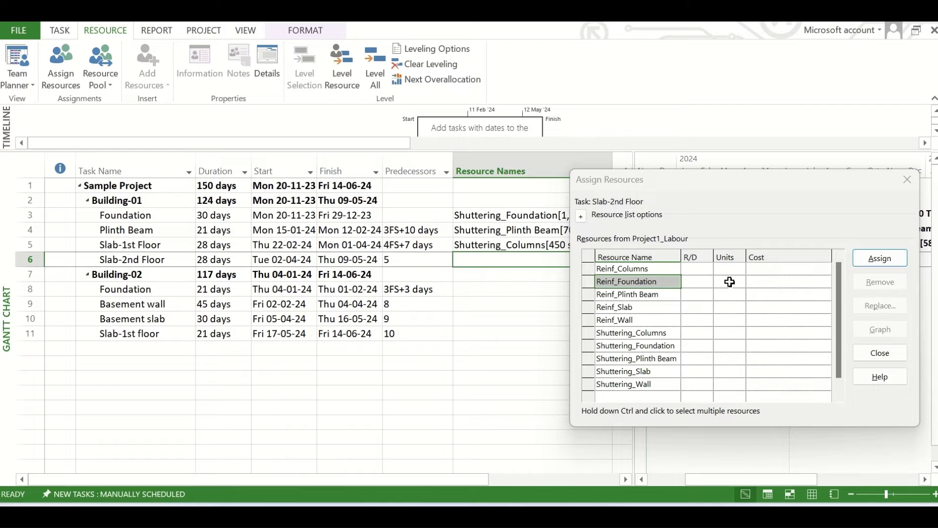
click(730, 270)
text(10)
key(Return)
click(730, 336)
key(alt+Tab)
key(alt+Tab)
text(435)
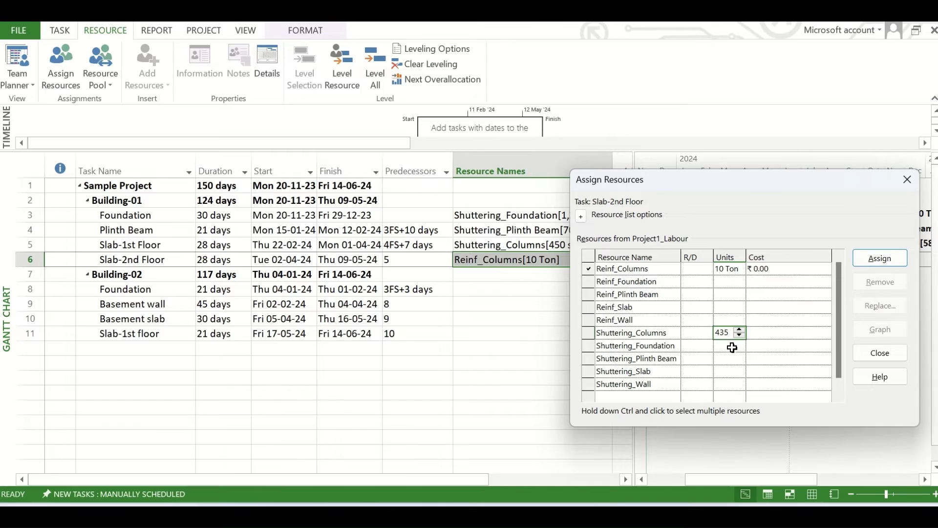
key(Return)
Step: Assign 2,250 sq.m. of Shuttering_Slab and 60 Ton of Reinf_Slab to the Slab-2nd Floor task
click(728, 373)
key(alt+Tab)
key(alt+Tab)
text(2250)
key(Return)
click(732, 333)
key(alt+Tab)
key(alt+Tab)
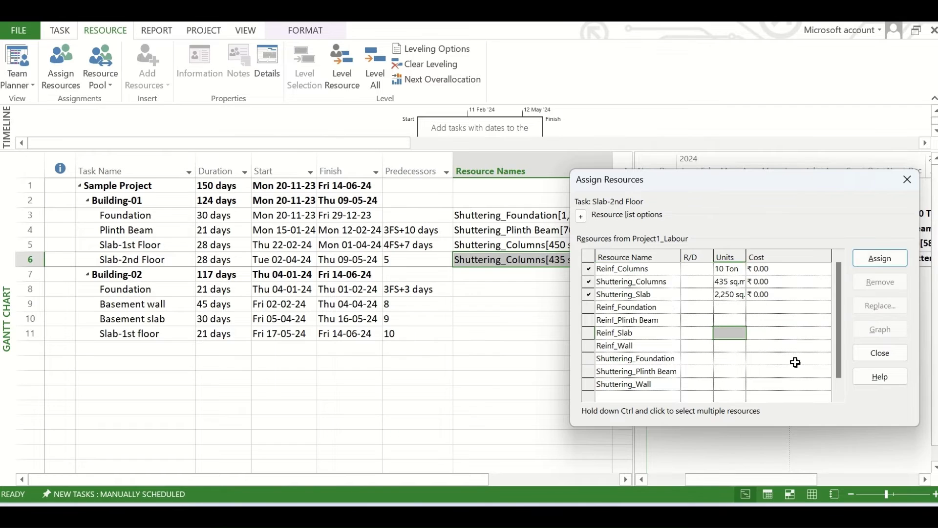
text(60)
key(Return)
Step: In the Excel sheet, fill Building-01's second-floor shuttering (F6:F7) and reinforcement (F20:F21) quantities with light green
click(496, 289)
key(alt+Tab)
drag(397, 201, 397, 217)
drag(406, 428, 409, 444)
click(197, 84)
click(405, 199)
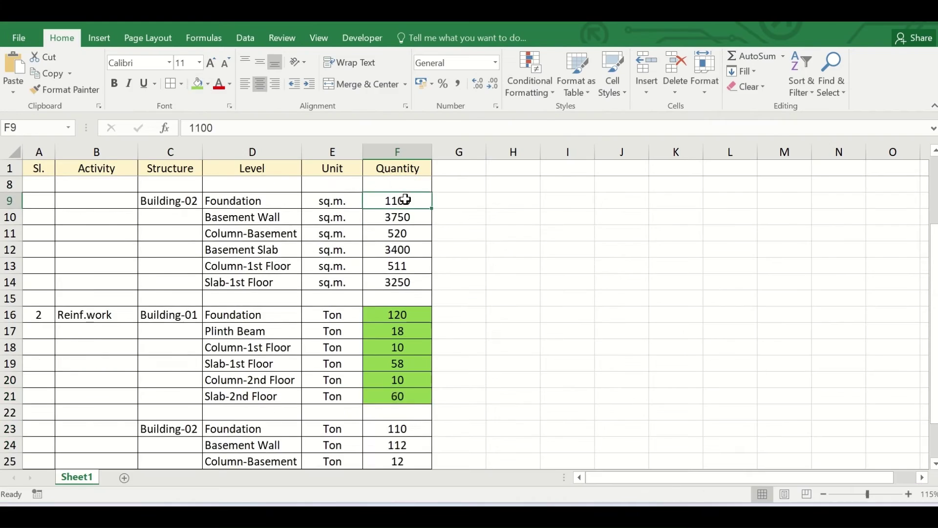
Step: In Microsoft Project, assign 110 Ton of Reinf_Foundation and 1,100 sq.m. of Shuttering_Foundation to the Building-02 Foundation task
key(alt+Tab)
click(730, 281)
text(110)
key(Return)
Step: In the Excel sheet, fill the Building-02 Foundation quantities for shuttering (F9) and reinforcement (F23) with light green
key(alt+Tab)
ctrl+click(405, 429)
click(197, 83)
click(408, 211)
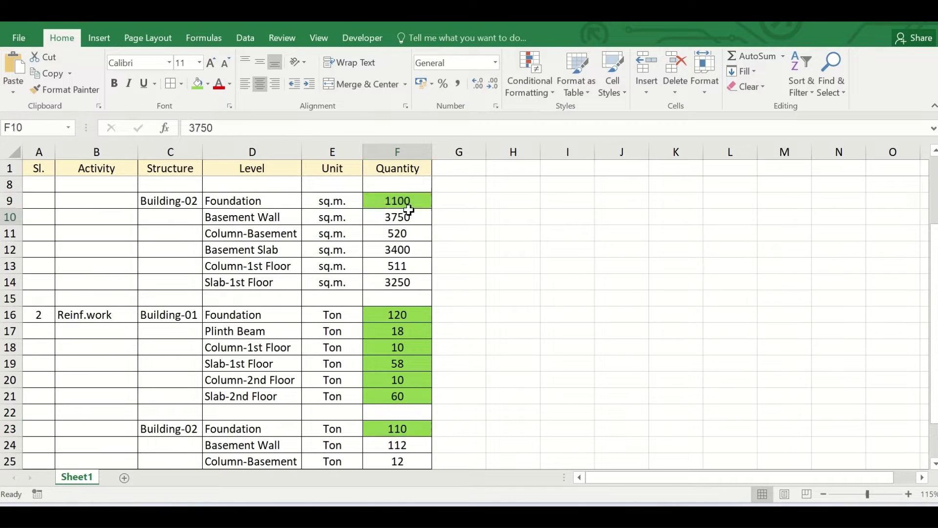
Step: In Microsoft Project, assign 112 Ton of Reinf_Wall and 3,400 sq.m. of Shuttering_Wall to the Basement wall task
key(alt+Tab)
click(741, 319)
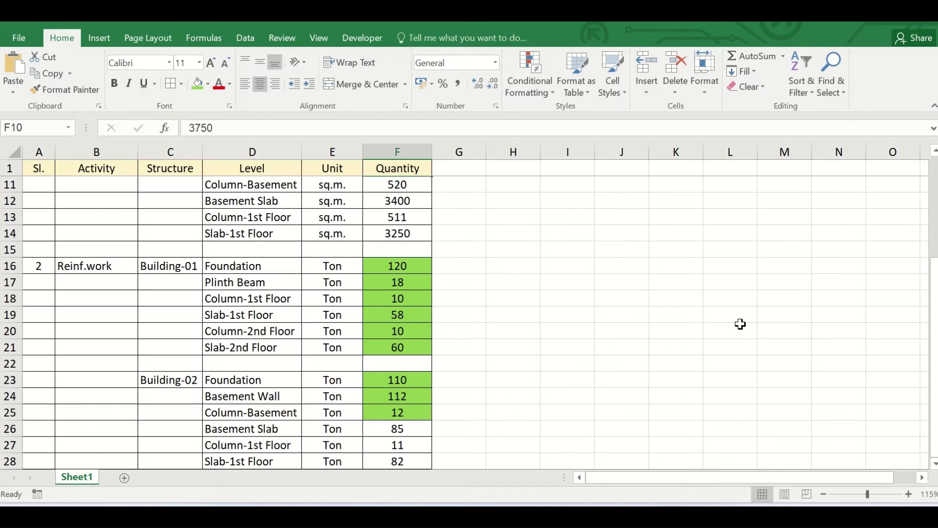
key(alt+Tab)
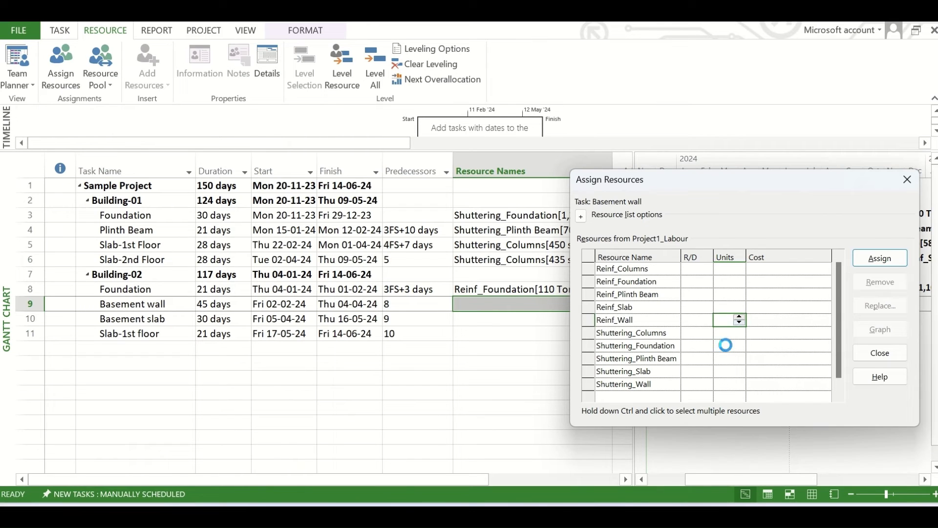
text(112)
key(Return)
click(727, 384)
text(3750)
Step: Check the basement shuttering in Excel and assign 520 sq.m. of Shuttering_Columns and 3,400 sq.m. of Shuttering_Slab to the Basement slab task
click(551, 322)
key(alt+Tab)
scroll(430, 259, up, 1)
click(405, 265)
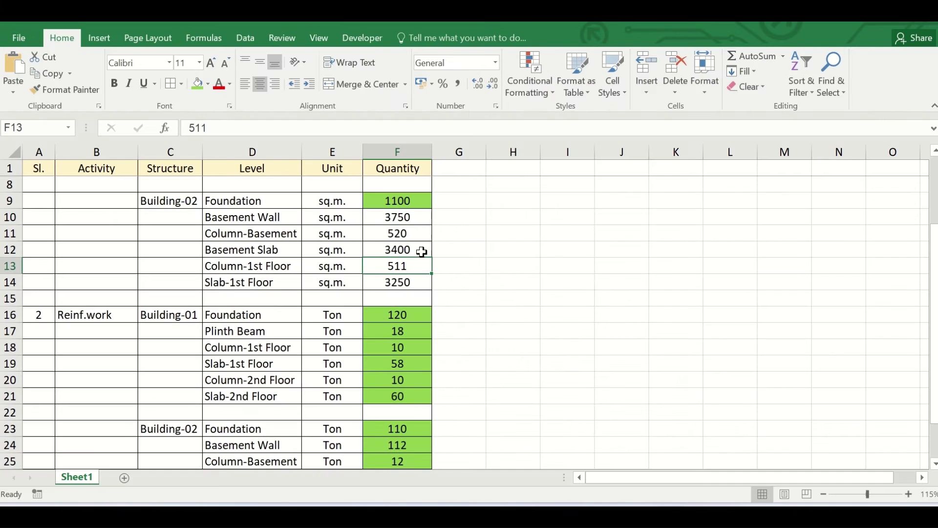
click(415, 238)
key(alt+Tab)
click(727, 332)
text(52)
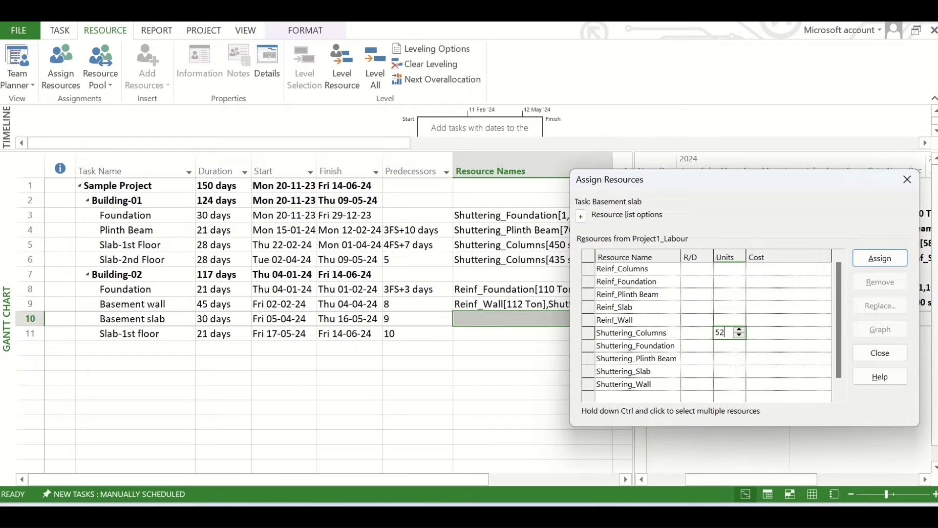
text(0)
key(Return)
click(728, 371)
text(3400)
key(Return)
Step: Assign 85 Ton of Reinf_Slab and 12 Ton of Reinf_Columns to the Basement slab task
key(alt+Tab)
key(alt+Tab)
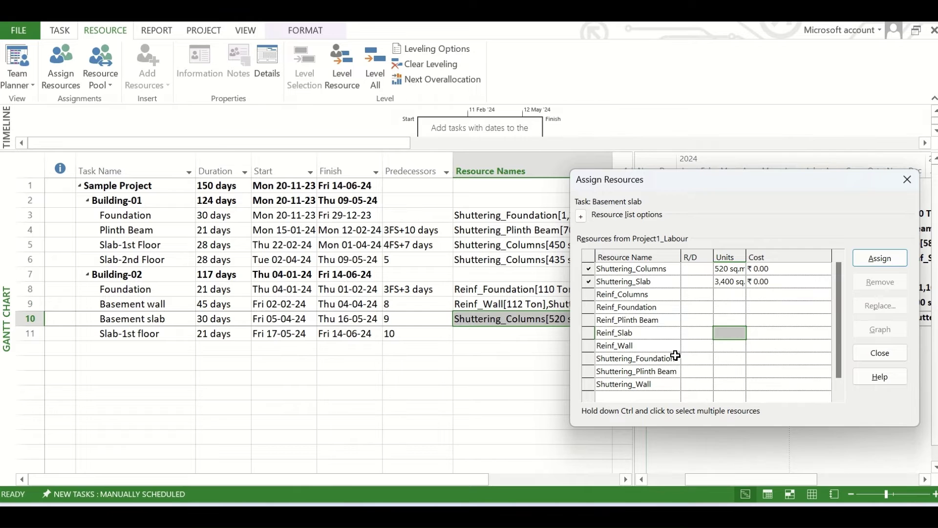
text(85)
click(728, 306)
text(12)
key(Return)
Step: In the Excel sheet, fill the basement column and slab shuttering (F11:F12) and the Basement Slab reinforcement (F26) with light green
key(alt+Tab)
drag(397, 185, 394, 201)
click(197, 84)
click(398, 428)
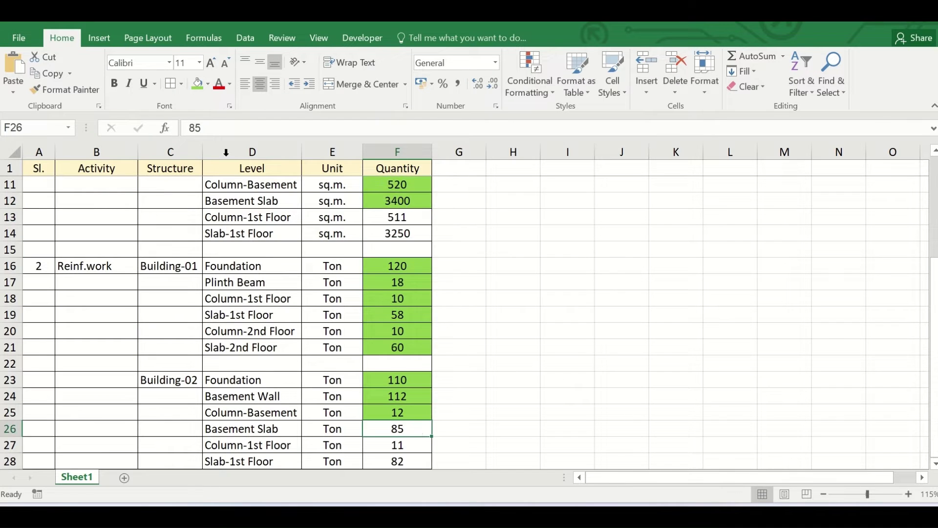
Step: In Microsoft Project, assign 3,250 sq.m. of Shuttering_Slab and 511 sq.m. of Shuttering_Columns to Building-02's Slab-1st floor task
key(alt+Tab)
click(728, 371)
text(3250)
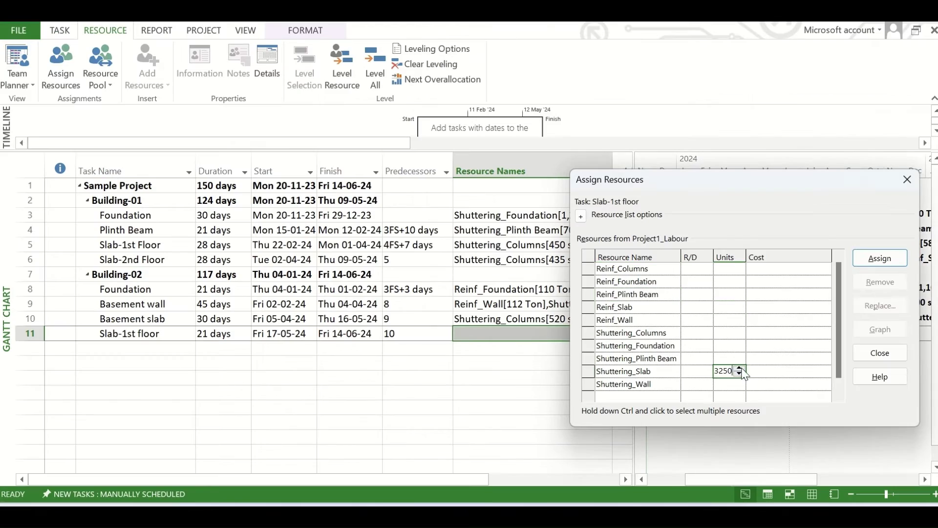
key(Return)
click(732, 345)
text(511)
key(Return)
Step: Assign 11 Ton of Reinf_Columns and 82 Ton of Reinf_Slab to Building-02's Slab-1st floor task
click(731, 295)
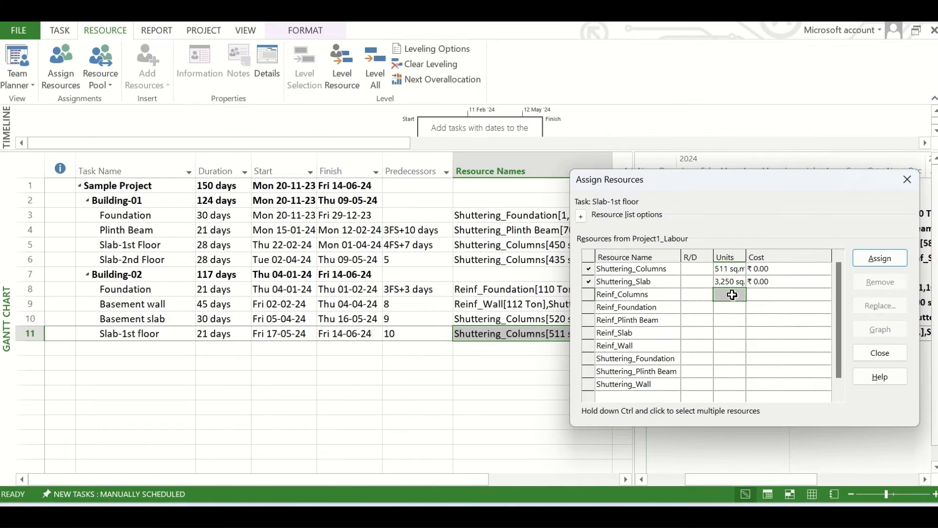
text(11)
click(728, 333)
key(alt+Tab)
key(alt+Tab)
text(82)
Step: In the Excel sheet, fill Building-02's first-floor shuttering (F13:F14) and reinforcement (F27:F28) quantities with light green
key(alt+Tab)
drag(397, 217, 397, 233)
drag(398, 446, 406, 459)
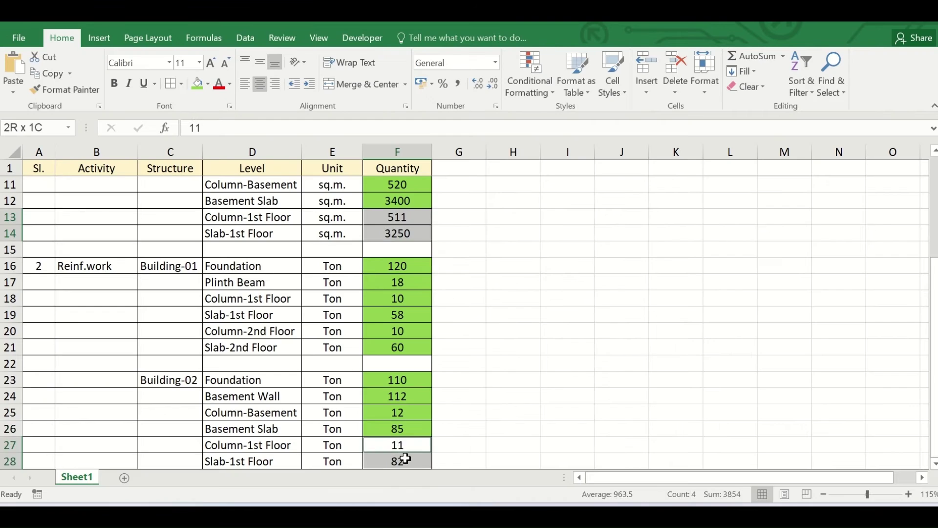
key(F4)
click(420, 326)
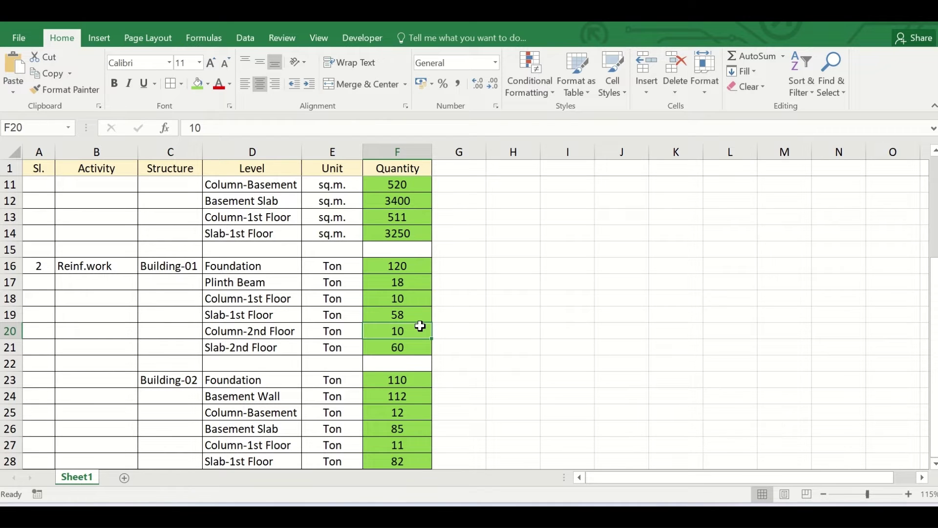
Step: In Microsoft Project, finish assigning resources and switch from the Gantt Chart to the Resource Usage view
key(alt+Tab)
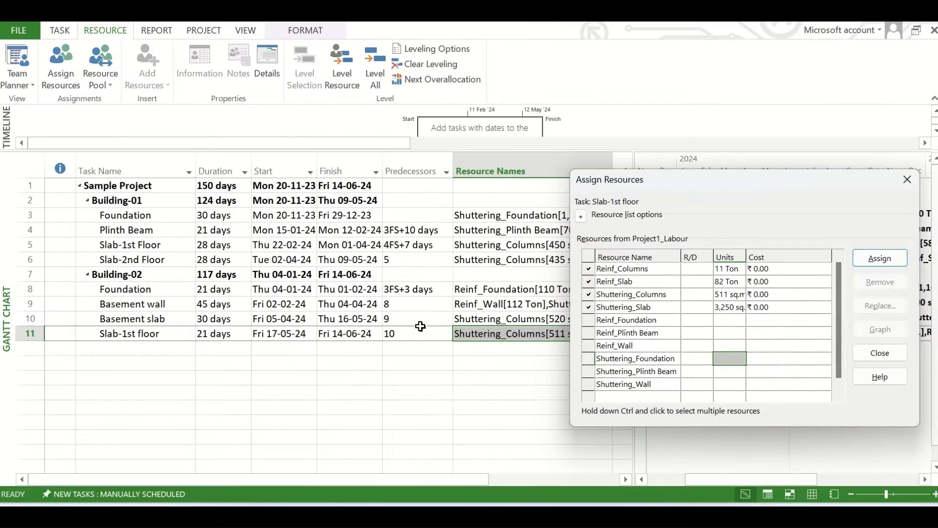
click(879, 353)
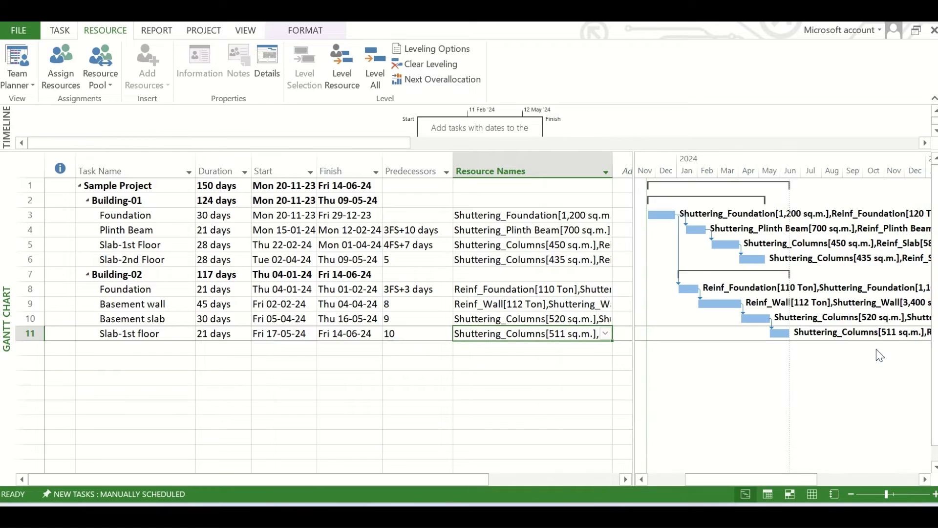
click(60, 30)
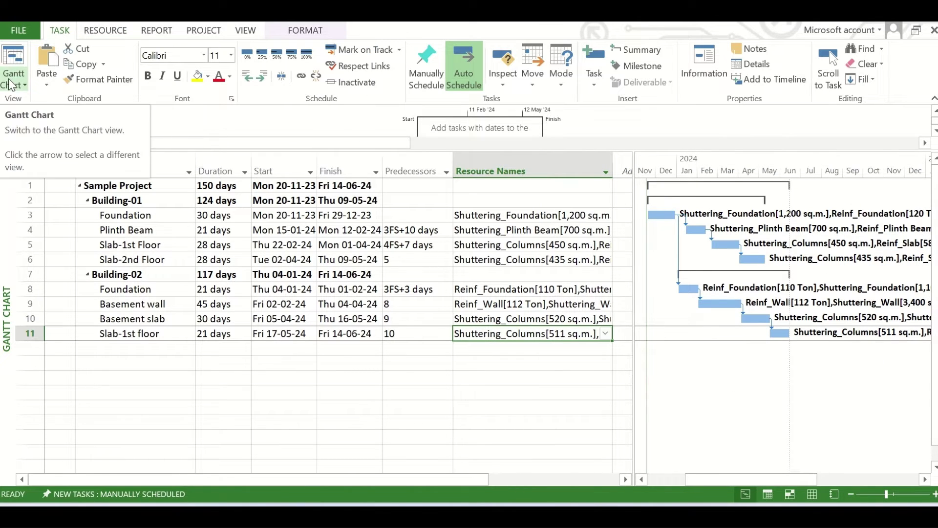
click(11, 83)
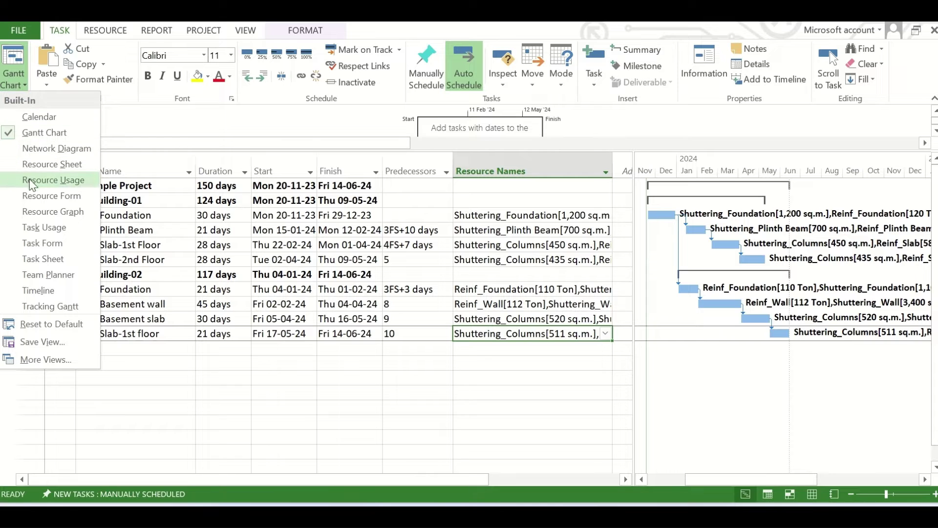
click(52, 180)
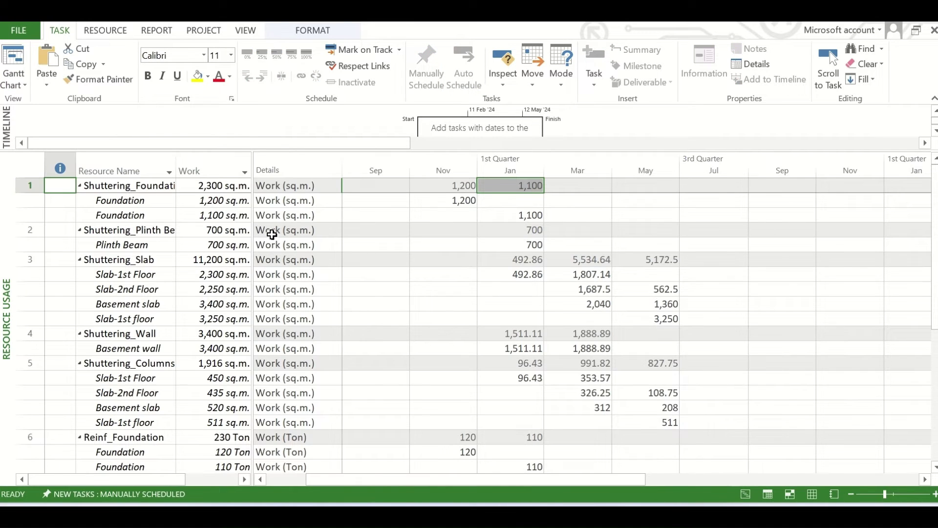
click(516, 216)
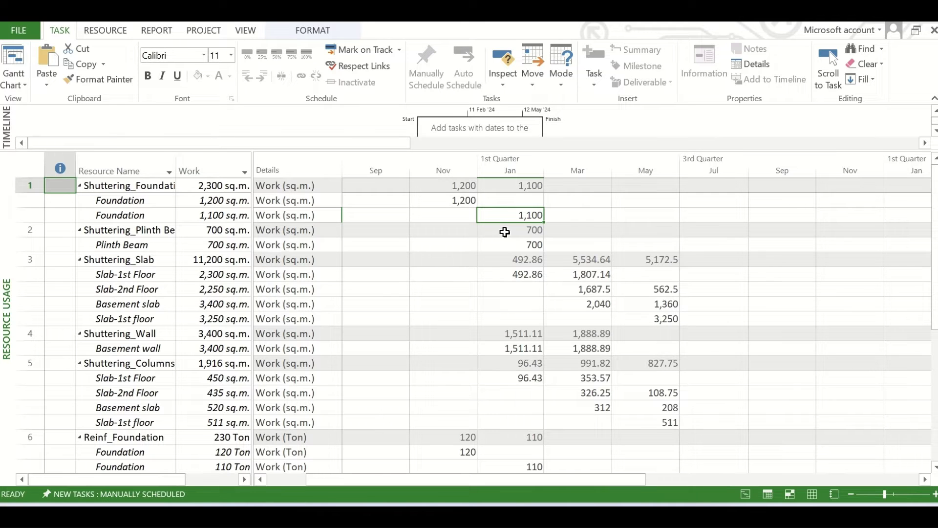
Step: Collapse the task assignments under all ten resources, from Shuttering_Foundation to Reinf_Columns
click(79, 186)
click(79, 200)
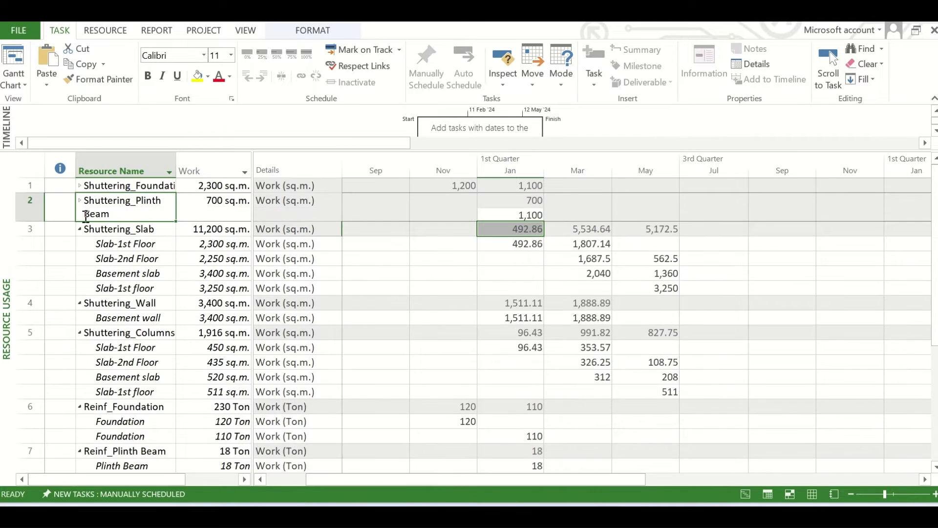
click(79, 228)
click(79, 243)
click(79, 259)
click(79, 273)
click(79, 288)
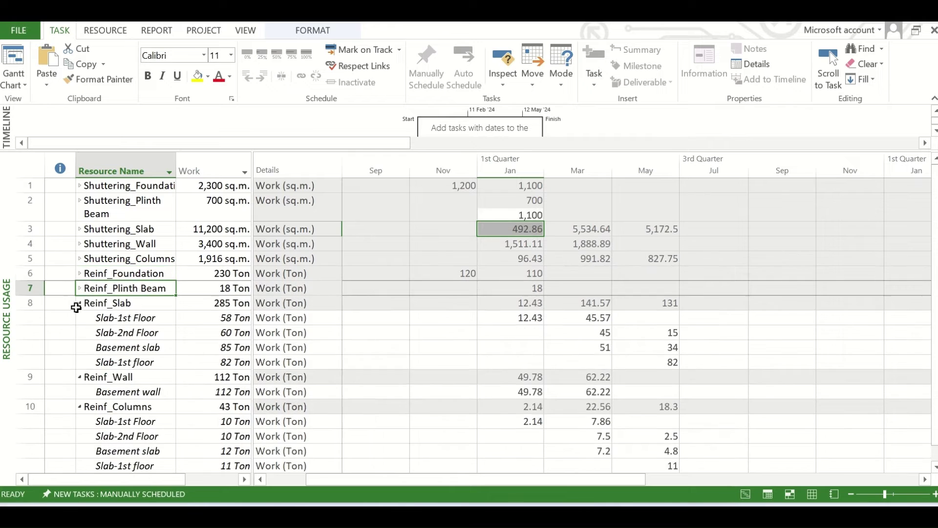
click(79, 302)
click(80, 317)
click(79, 332)
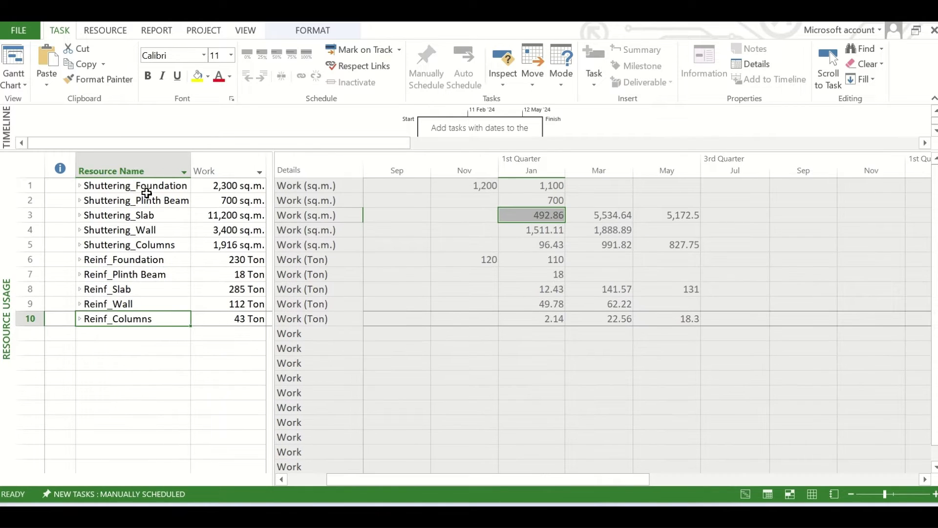
click(149, 272)
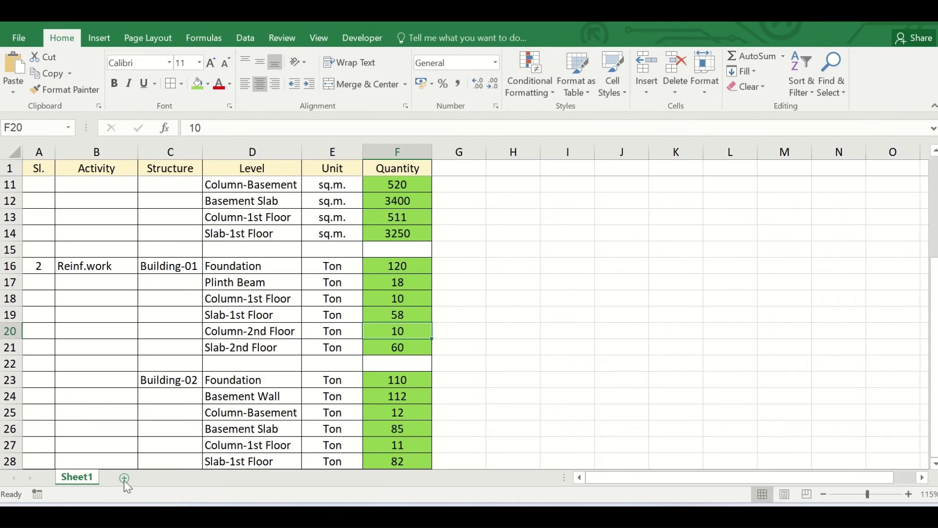
Step: Copy the ten resources' names and work totals from Project to B3 of a new Excel sheet, unwrapped in autofitted columns
click(126, 479)
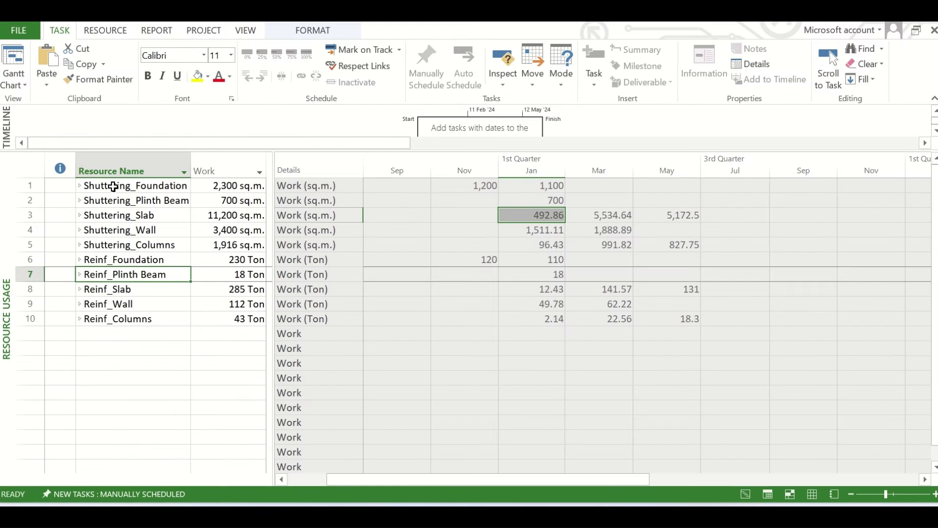
drag(115, 185, 260, 320)
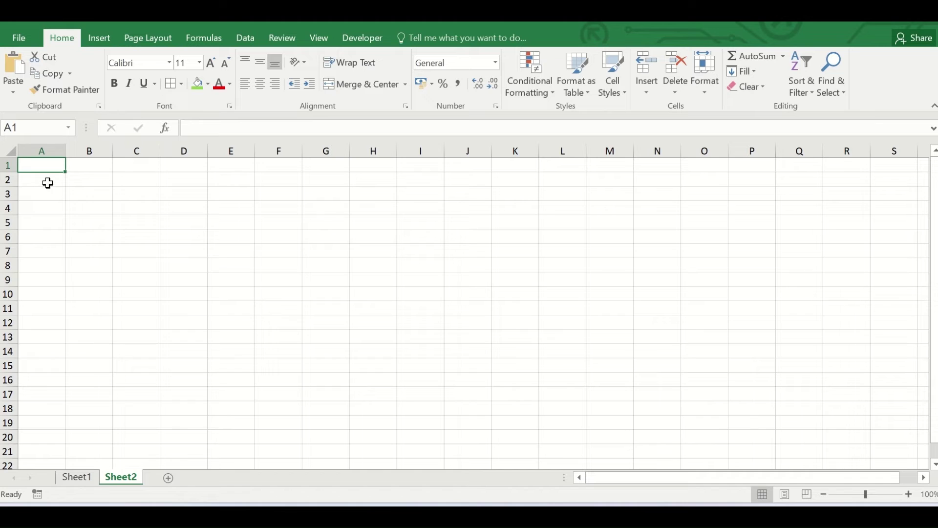
click(54, 193)
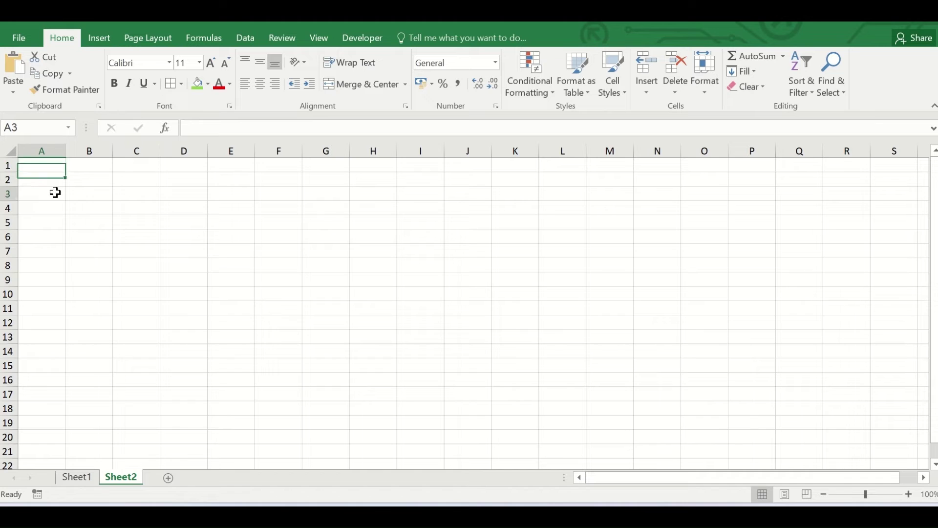
click(88, 198)
key(ctrl+v)
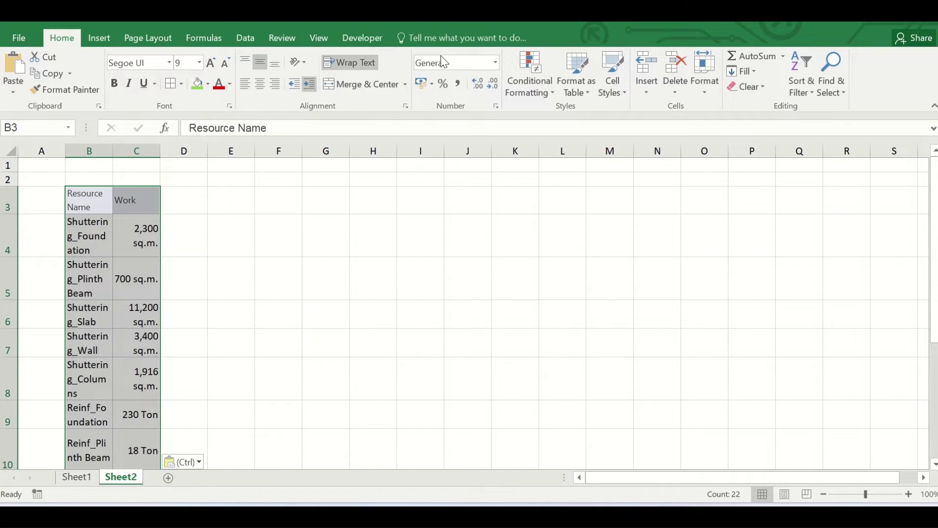
click(348, 62)
double_click(114, 149)
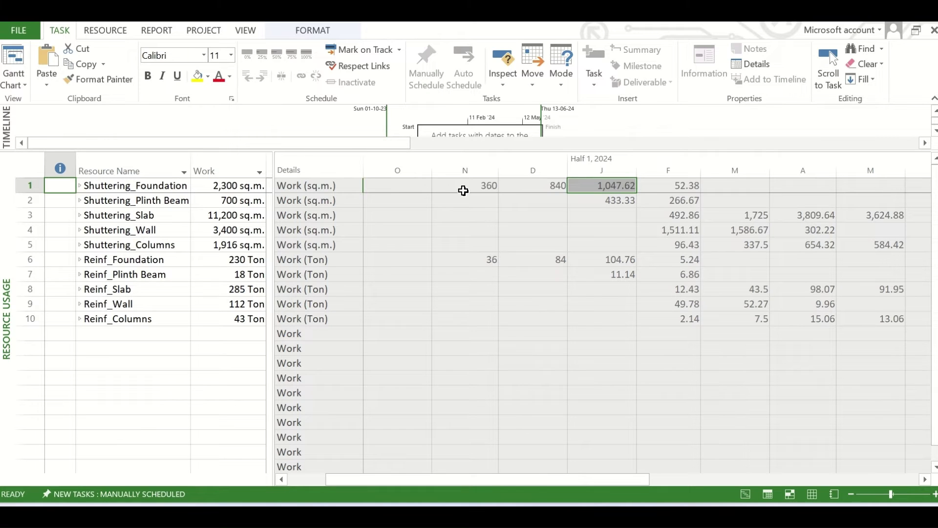
Step: Copy all ten resources' monthly work values for November to June from Project and paste them into Excel's Sheet2 at D4
scroll(455, 183, right, 1)
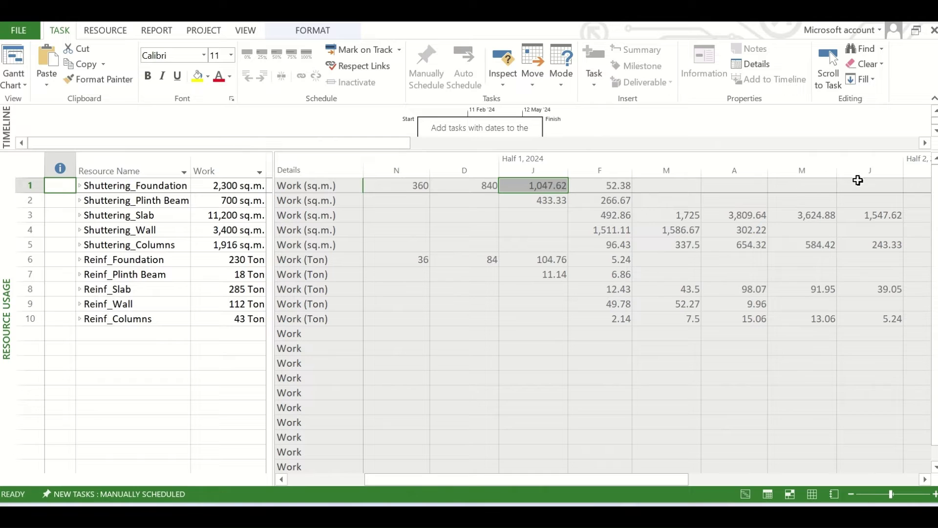
mouse_move(417, 184)
mouse_down()
mouse_move(540, 264)
mouse_move(865, 323)
mouse_up()
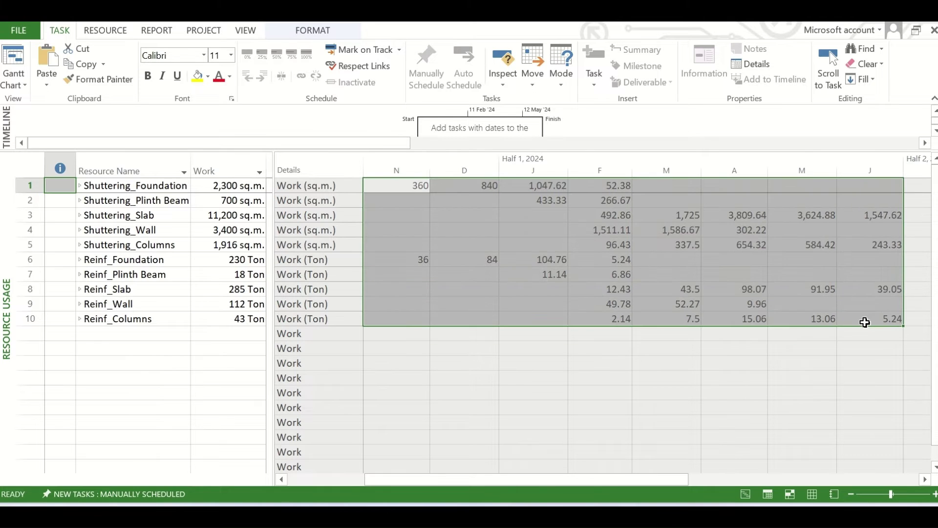
key(alt+Tab)
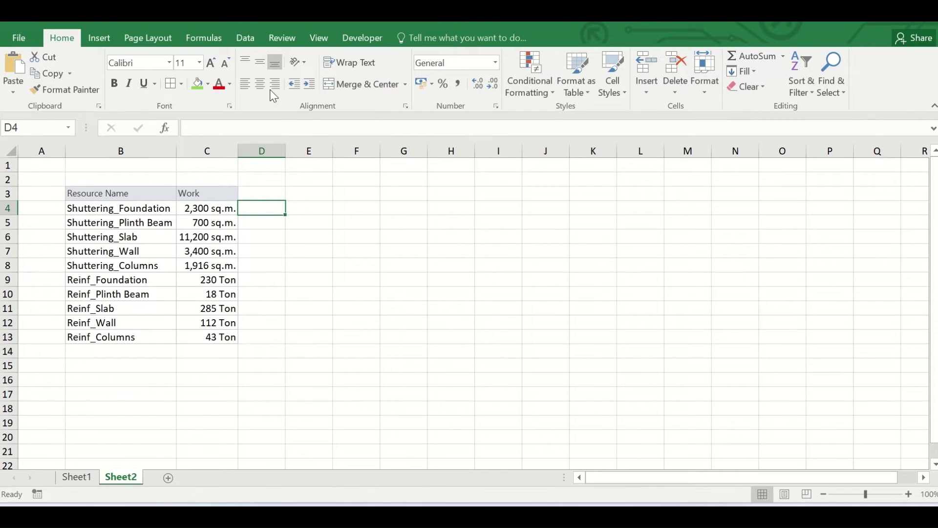
text(360	840	1,048	52.38				 		433.33	266.67				 			492.86	1,725.00	3,809.64	3,624.88	1,547.62 			1,511.11	1,586.67	302.22		 			96.43	337.5	654.32	584.42	243.33 36	84	104.76	5.24				 		11.14	6.86				 			12.43	43.5	98.07	91.95	39.05 			49.78	52.27	9.96		 			2.14	7.5	15.06	13.06	5.24)
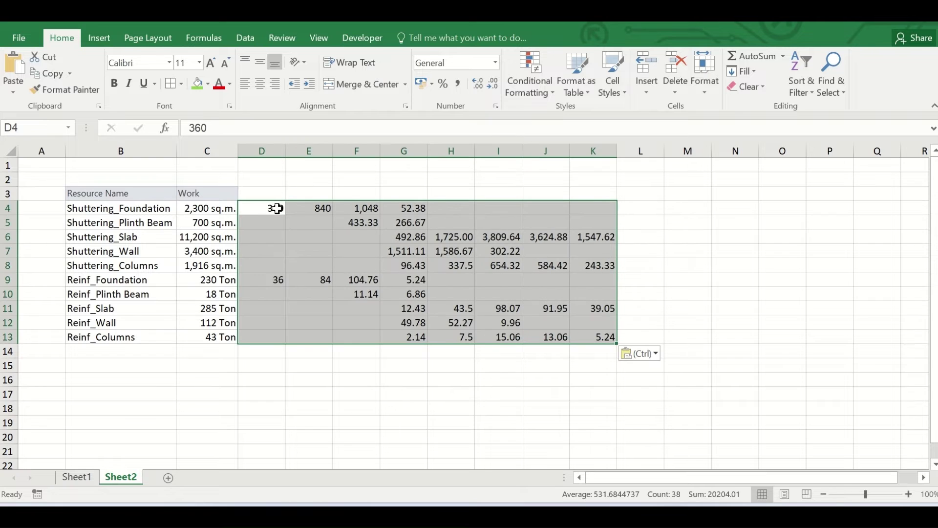
Step: Enter Nov-23 in D3 and fill the month headings across to Jun-24 in K3
click(264, 193)
text(Nov)
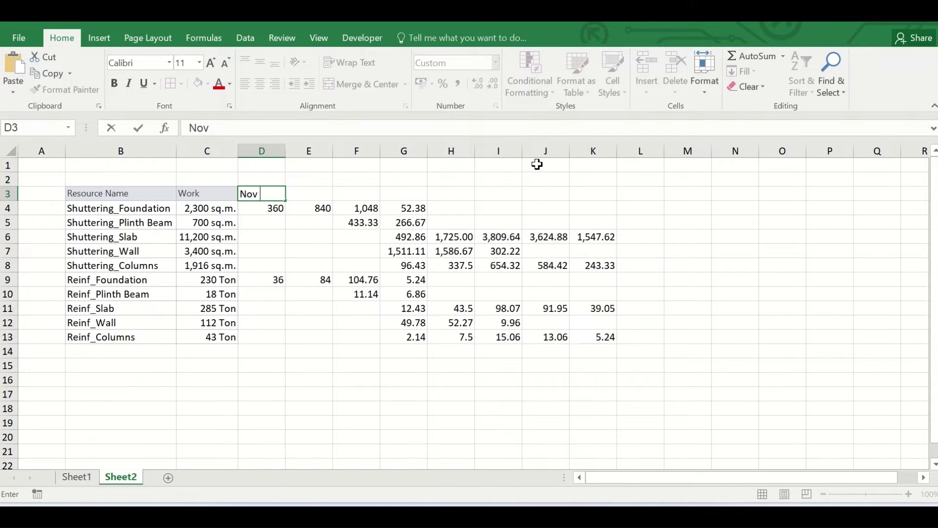
key(Tab)
click(264, 196)
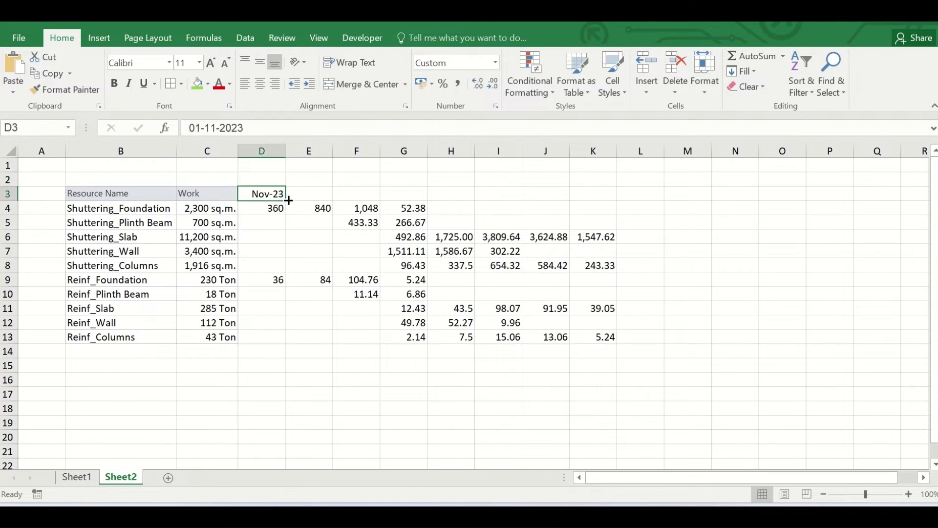
drag(289, 200, 614, 204)
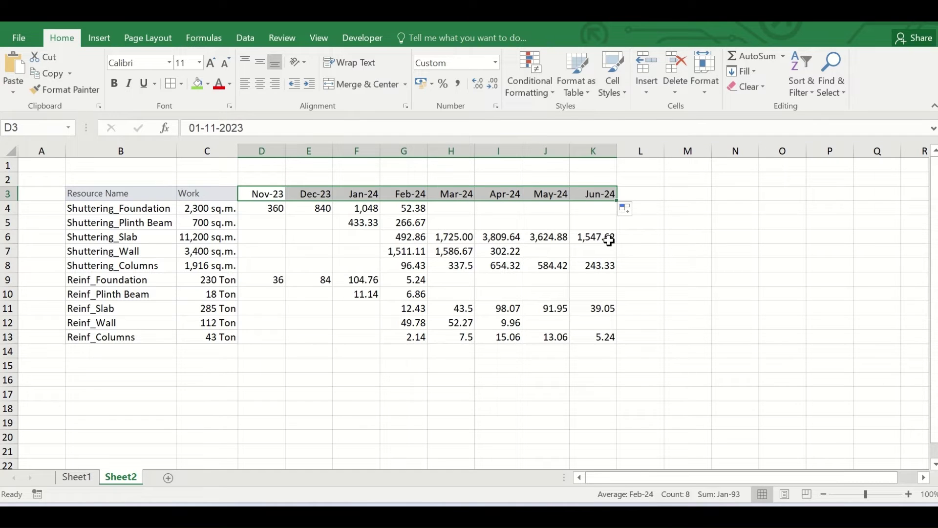
Step: Apply all borders to the resource table B3:K13 and format its monthly quantities as numbers without decimals
drag(255, 194, 611, 338)
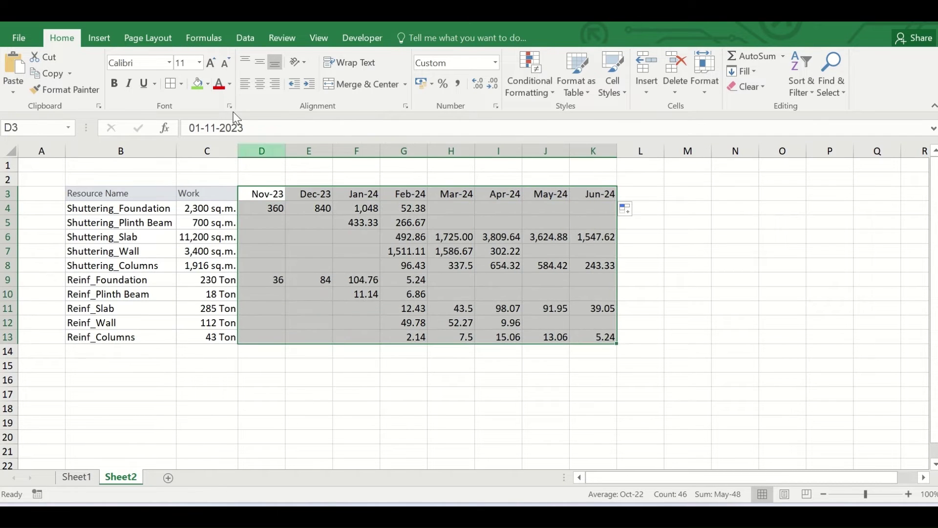
drag(122, 194, 614, 338)
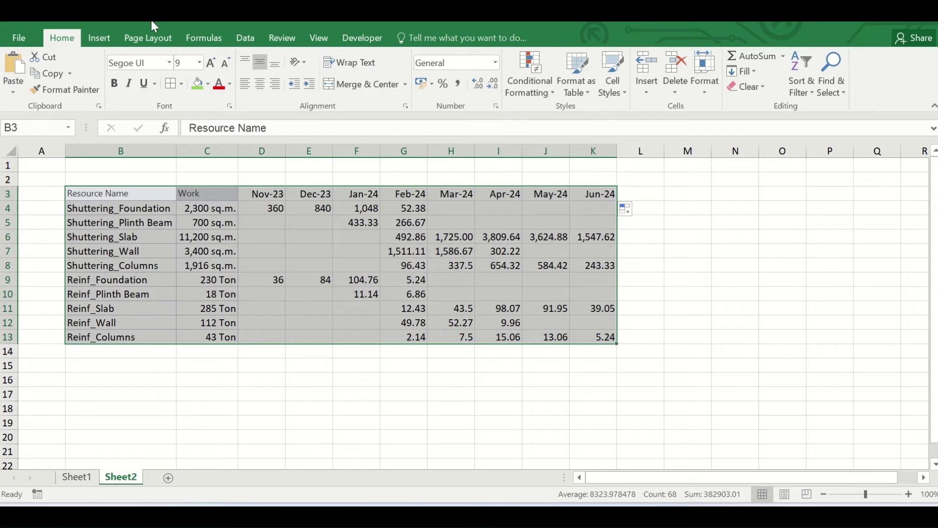
click(173, 90)
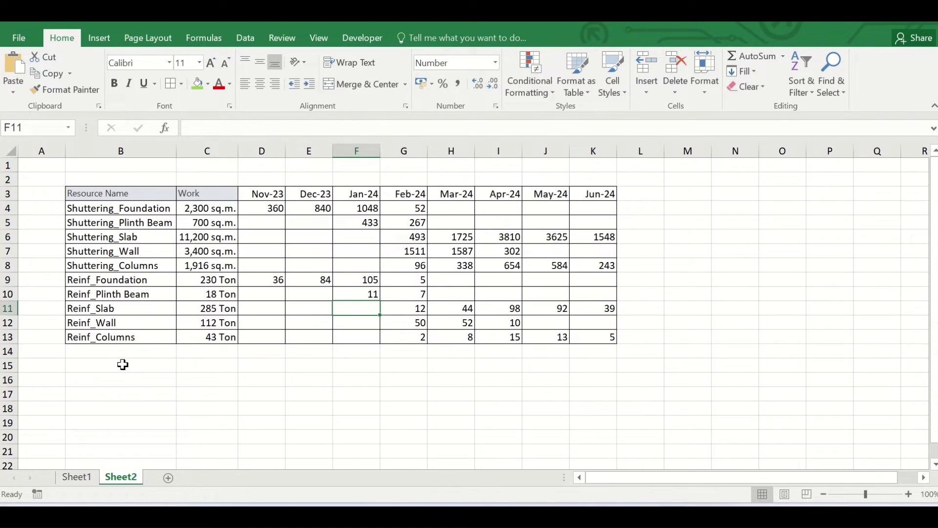
Step: Enter the heading Labour Productivity in B15 and copy the ten resource names from B4:B13 to the cells below it
click(123, 365)
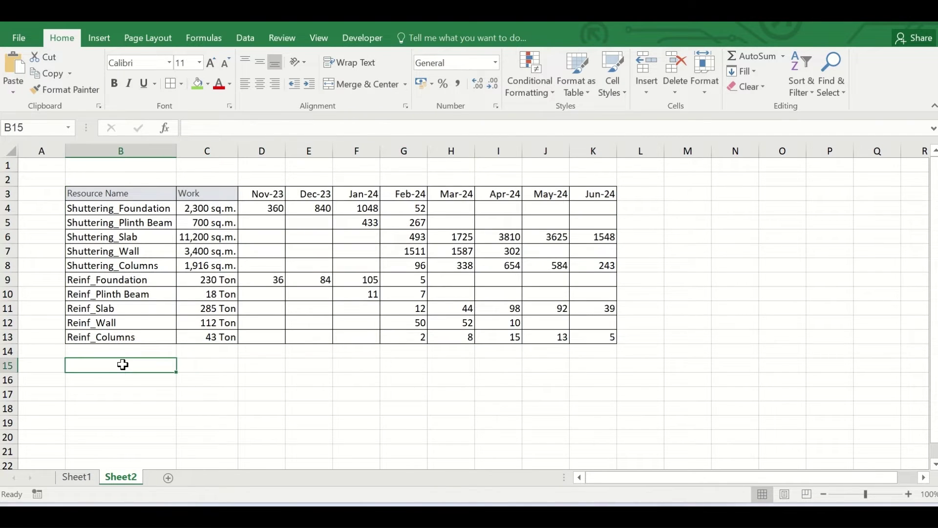
text(Labour Produc)
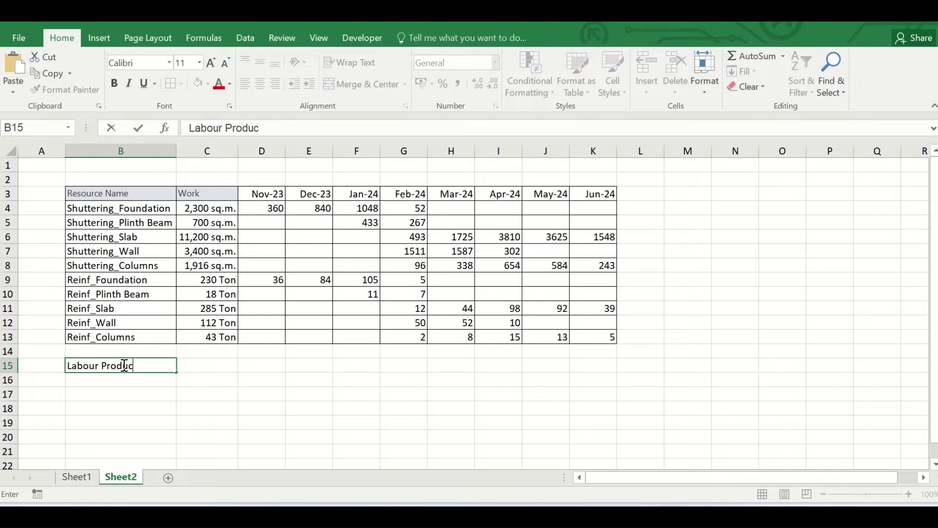
text(tivity)
key(Return)
drag(120, 208, 124, 338)
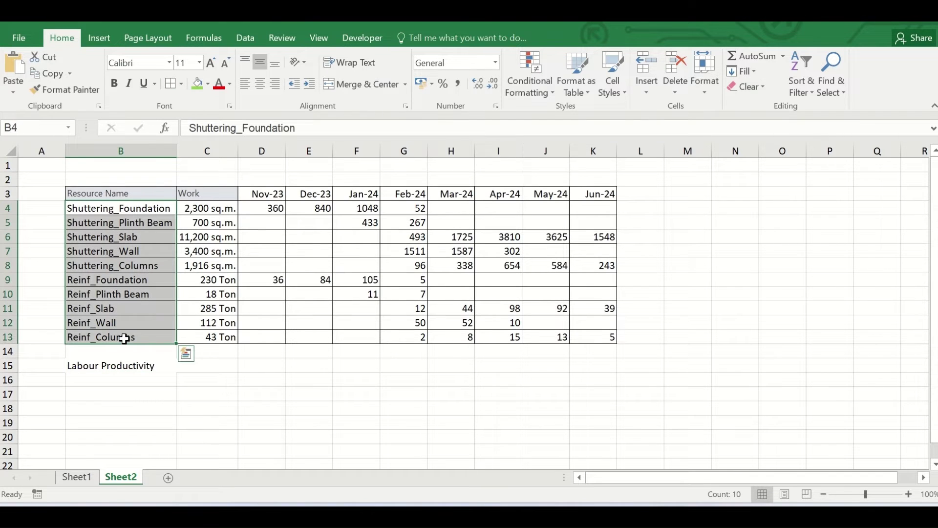
key(ctrl+c)
click(130, 380)
key(ctrl+v)
scroll(144, 320, down, 1)
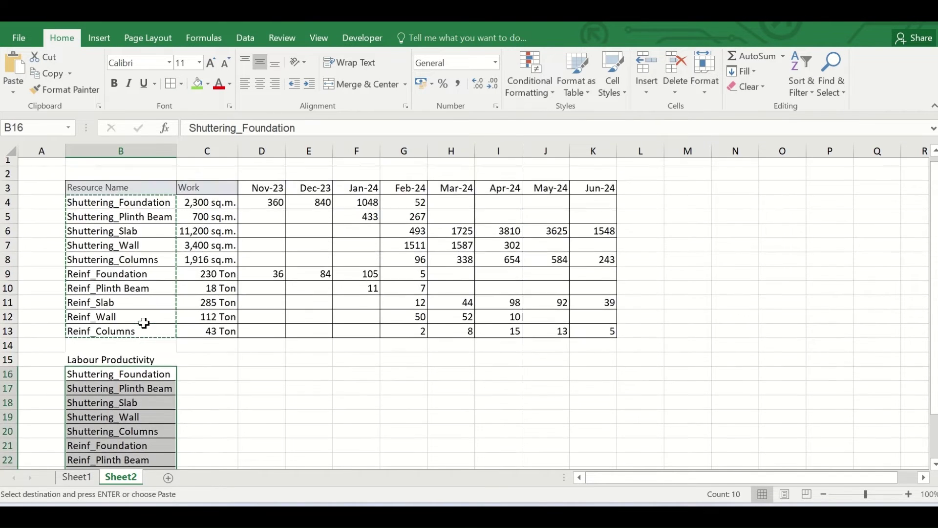
Step: Delete the two empty rows above the resource table
click(5, 162)
key(ctrl+minus)
key(ctrl+minus)
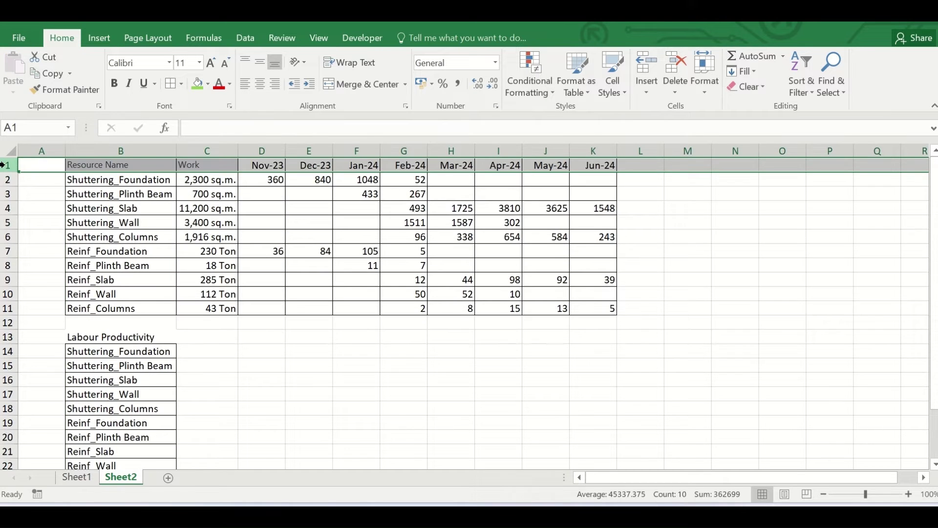
click(262, 324)
Step: Fill the resource table's header row B1:K1 with light gold
drag(96, 164, 594, 165)
click(207, 84)
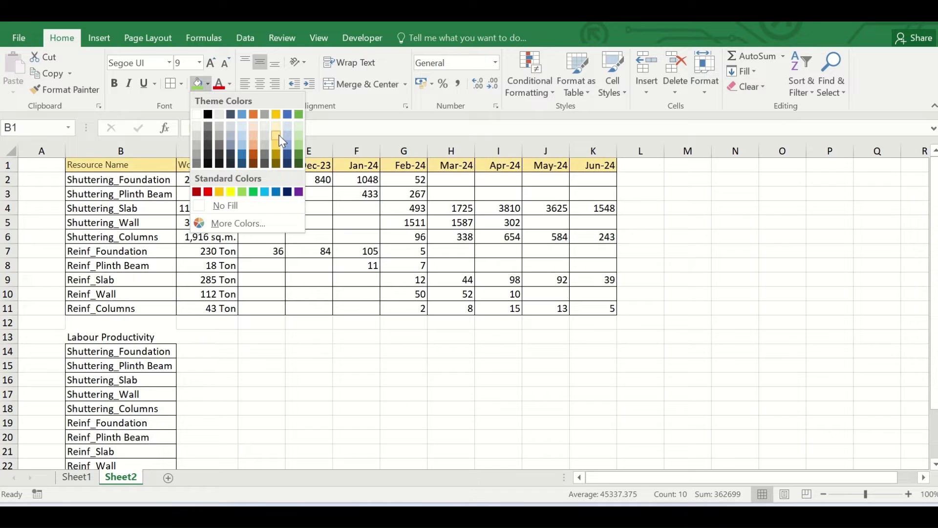
click(279, 137)
click(352, 288)
Step: Fill the Labour Productivity heading in B13 with light gold and make it bold
click(95, 336)
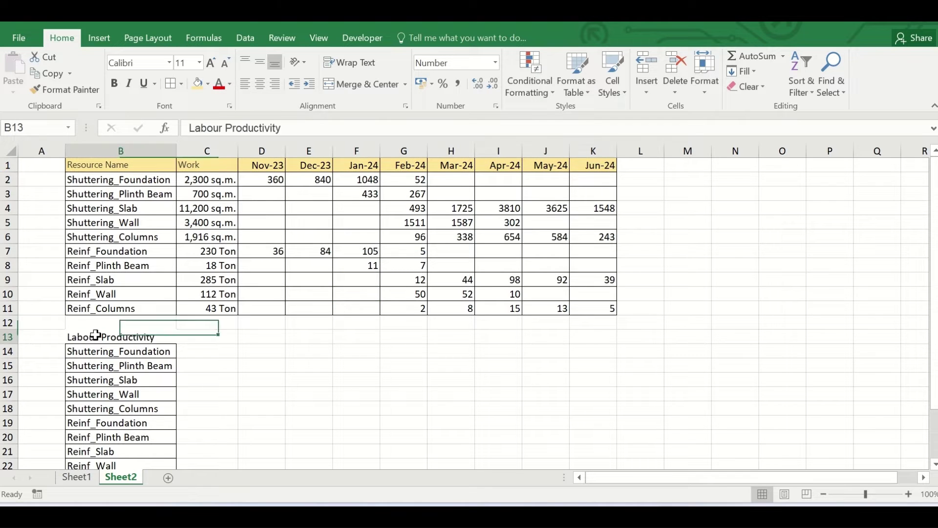
click(197, 84)
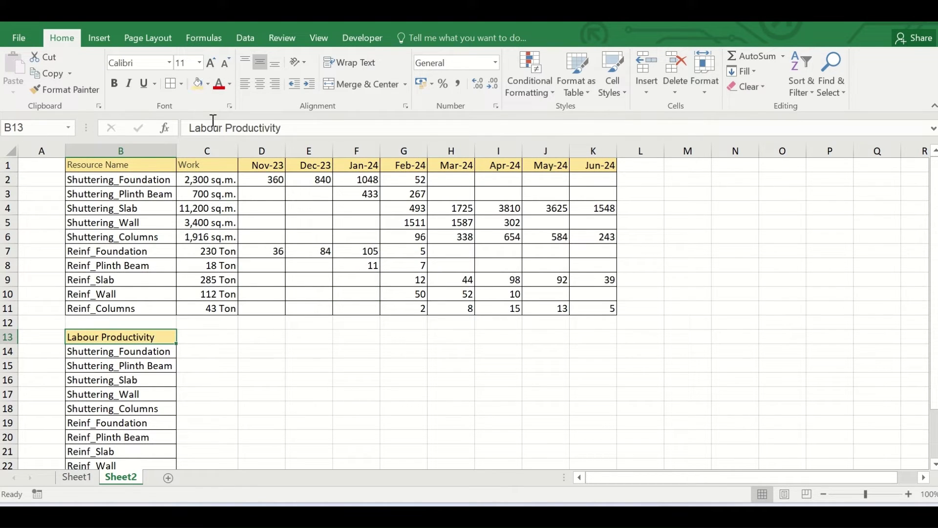
key(ctrl+b)
Step: Apply all borders to the empty cells C14:K23 beside the Labour Productivity resource names
click(210, 351)
drag(193, 345, 205, 365)
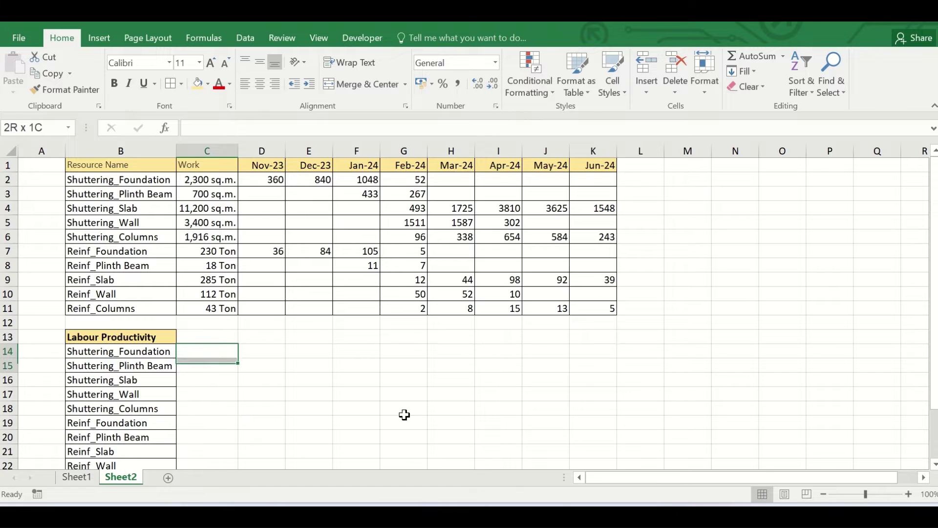
drag(405, 415, 593, 434)
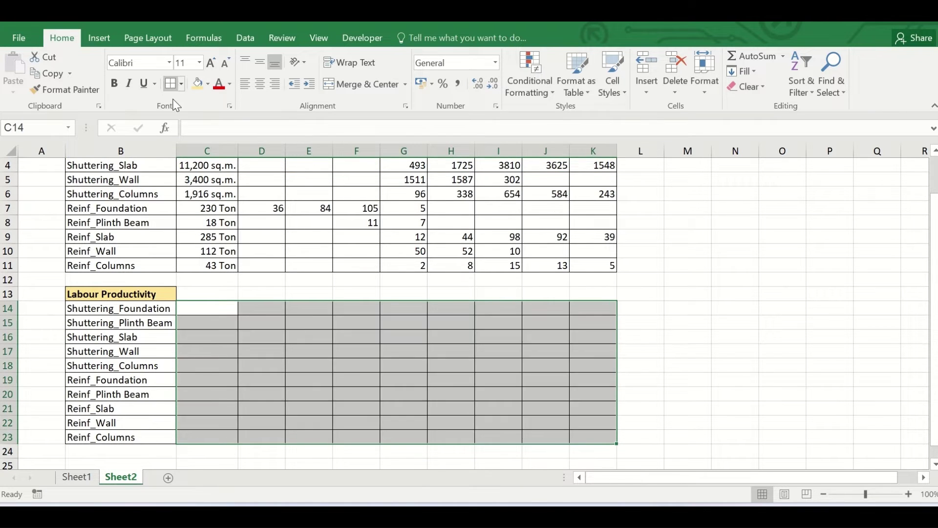
Step: Enter the Nov-23 labour productivity of 4 for Shuttering_Foundation in D14 and 2.5 for Shuttering_Plinth Beam in D15
click(308, 336)
scroll(249, 318, up, 1)
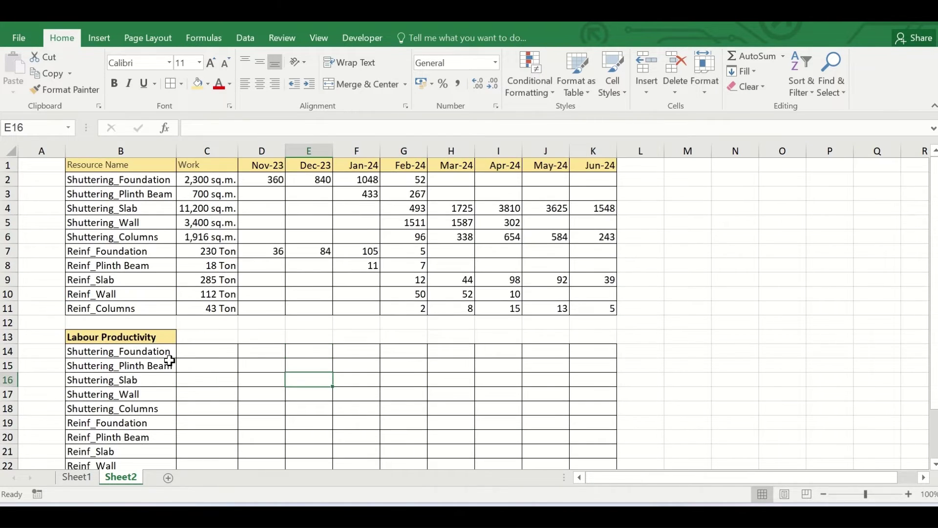
click(183, 352)
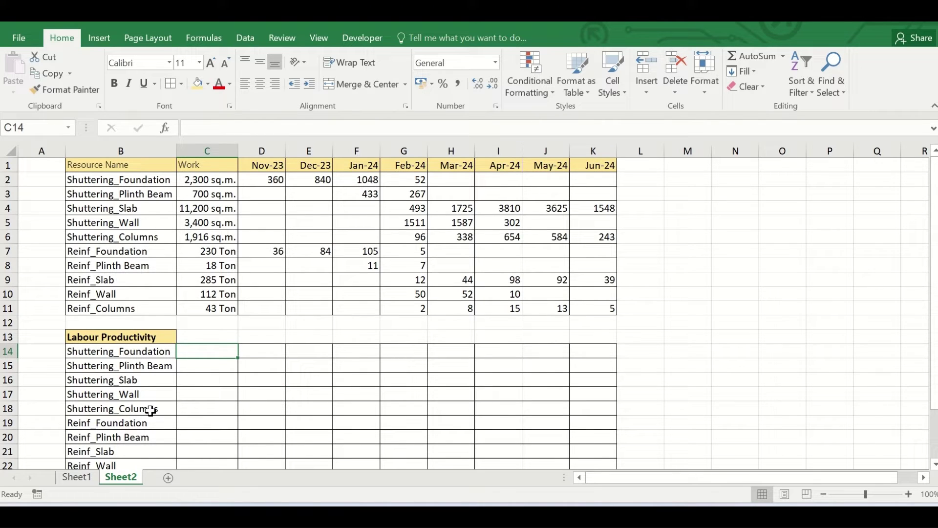
click(278, 359)
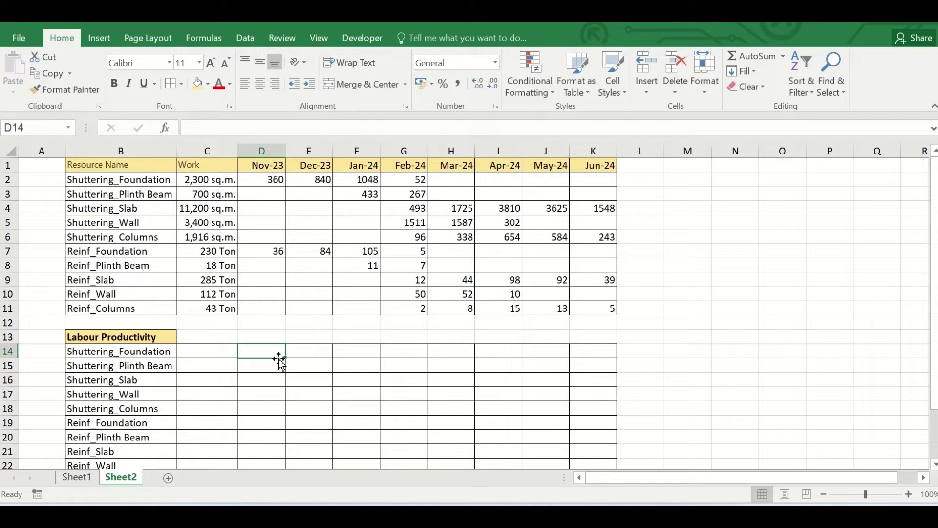
text(4)
key(Tab)
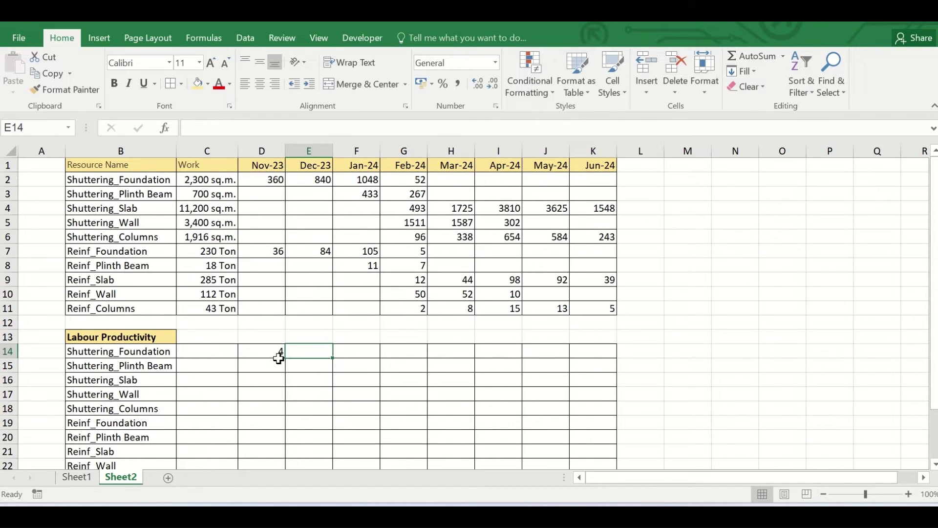
click(277, 357)
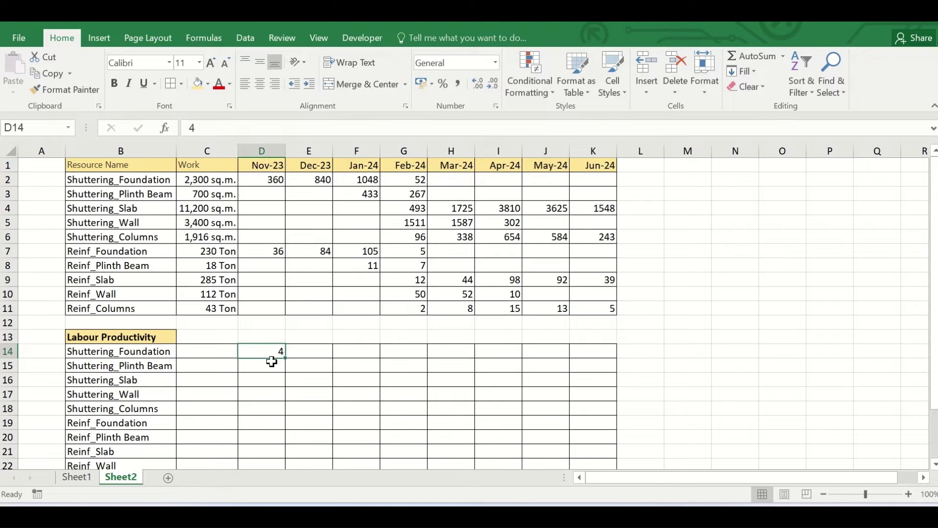
key(Return)
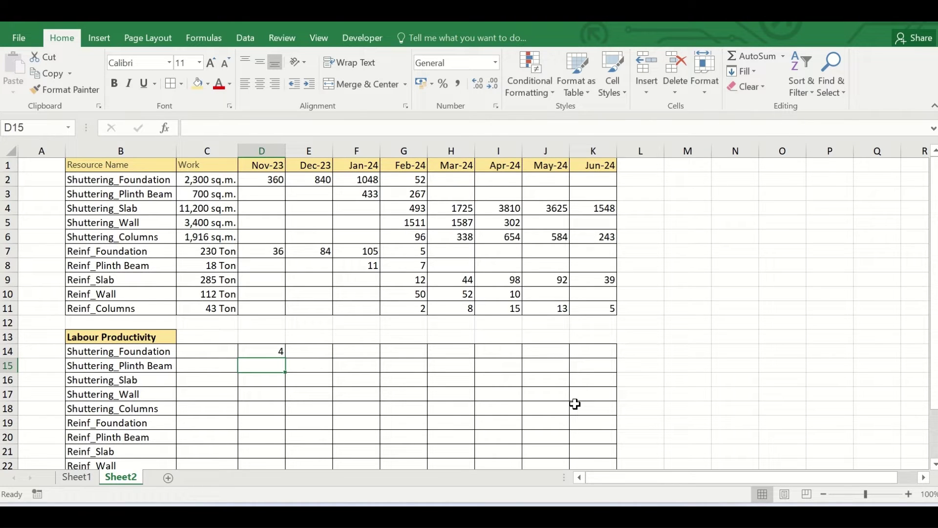
text(2.6)
key(BackSpace)
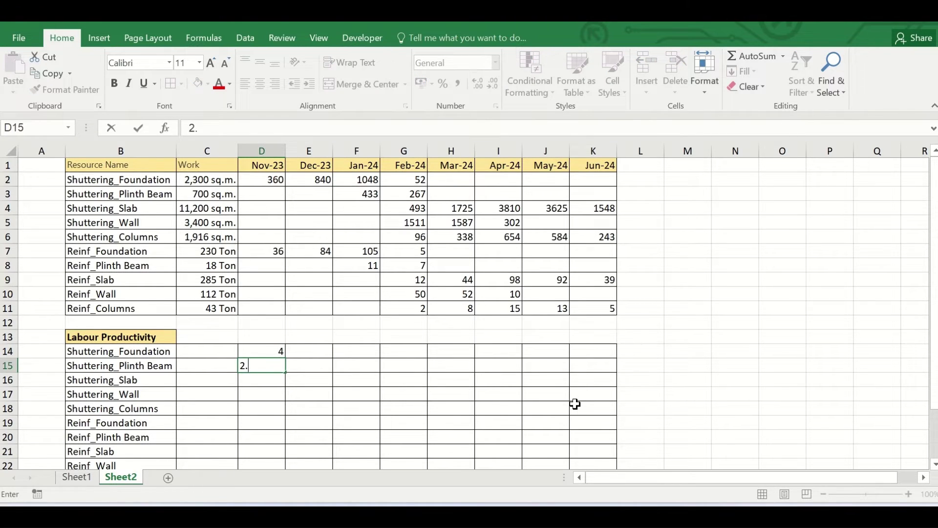
text(5)
key(Return)
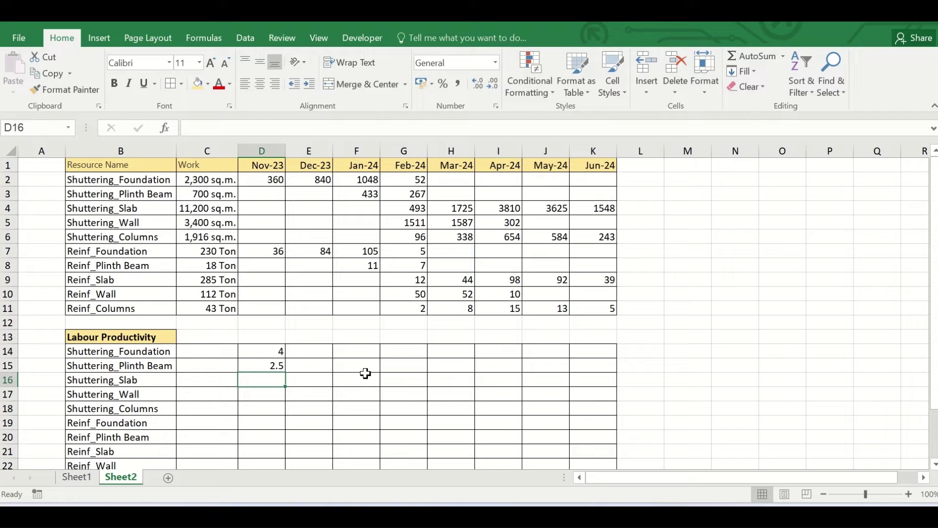
Step: Enter Nov-23 productivity values of 2 for Shuttering_Slab, 6 for Shuttering_Wall and 5 for Shuttering_Columns in D16:D18
text(2)
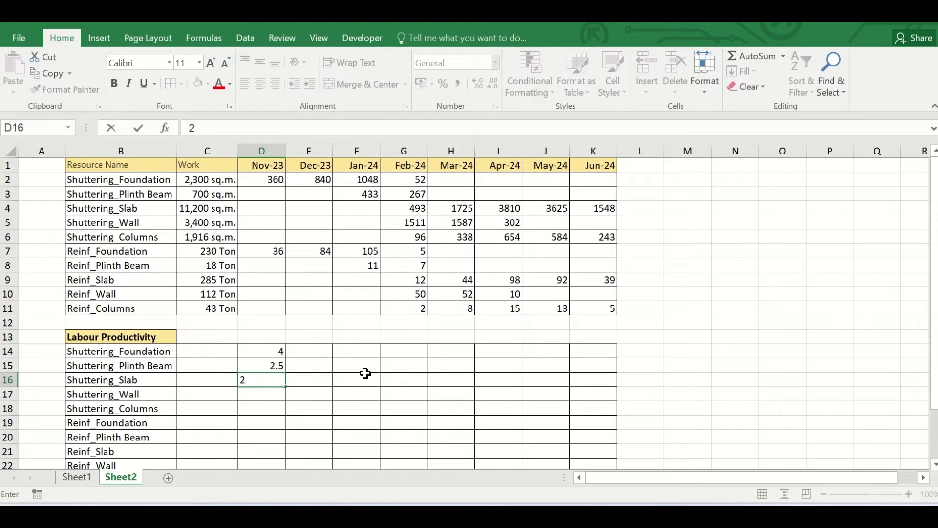
key(Return)
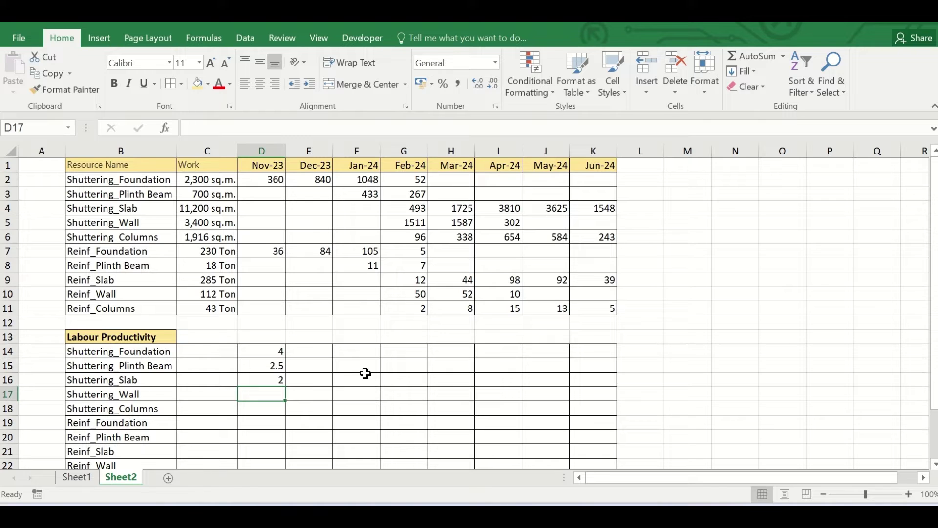
text(6)
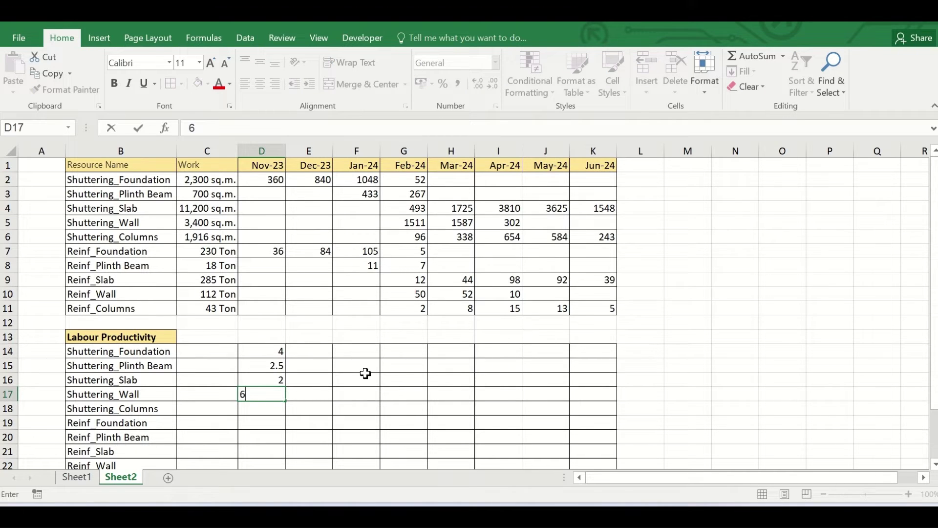
key(Return)
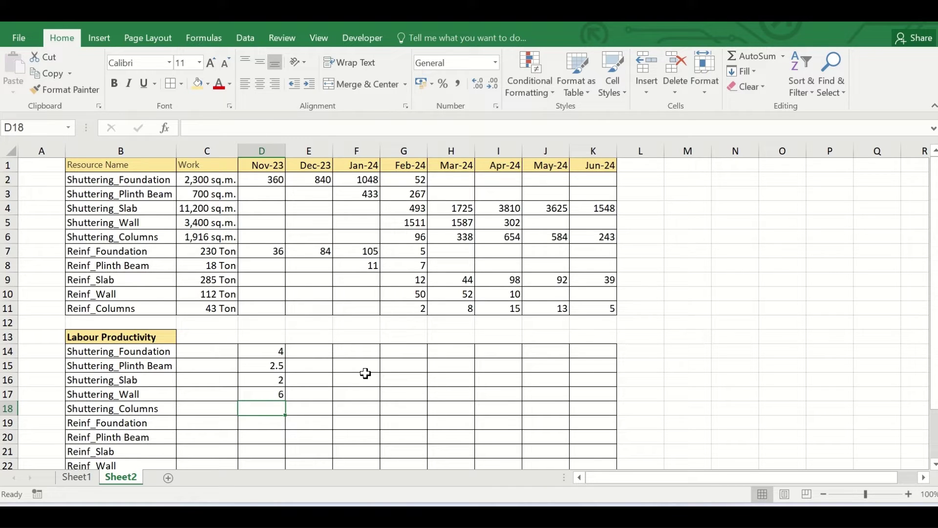
text(5)
key(Return)
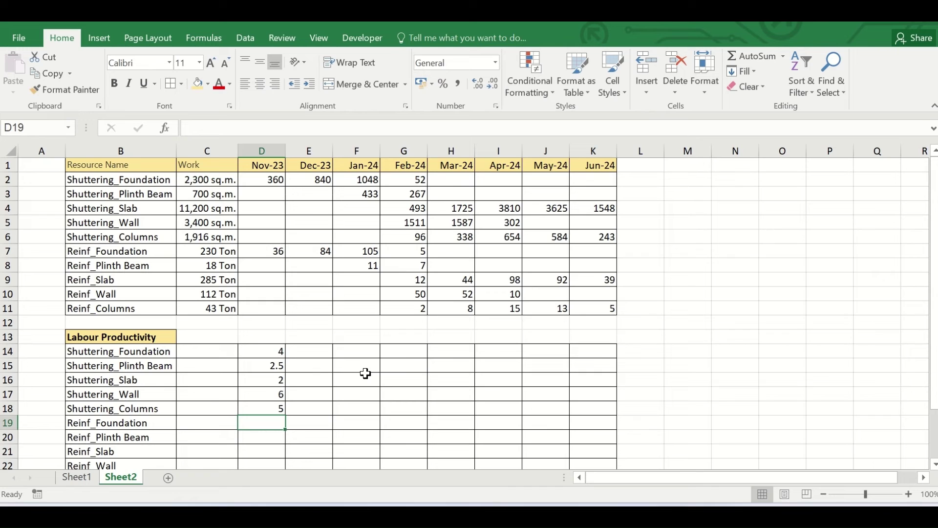
Step: Enter the Nov-23 productivity of 0.15 for Reinf_Foundation in D19 and 0.1 for Reinf_Plinth Beam in D20
scroll(365, 374, down, 1)
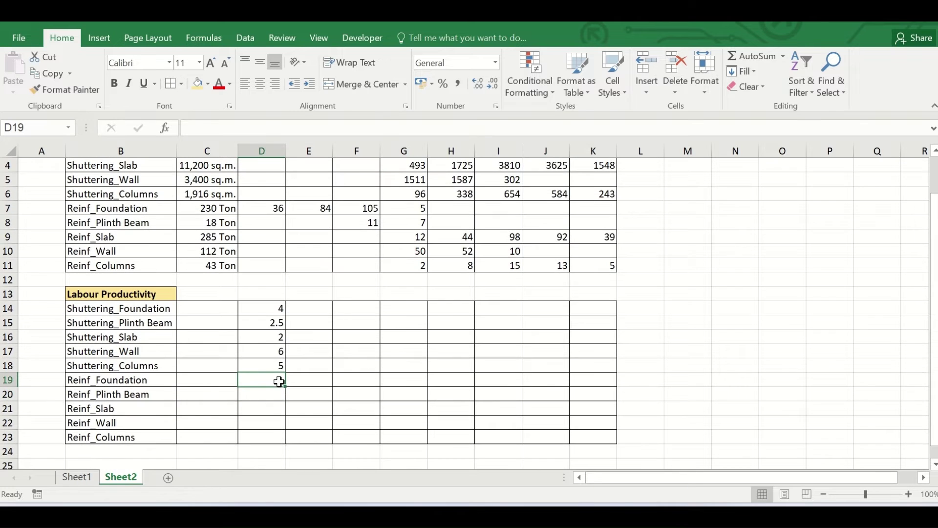
text(0.15)
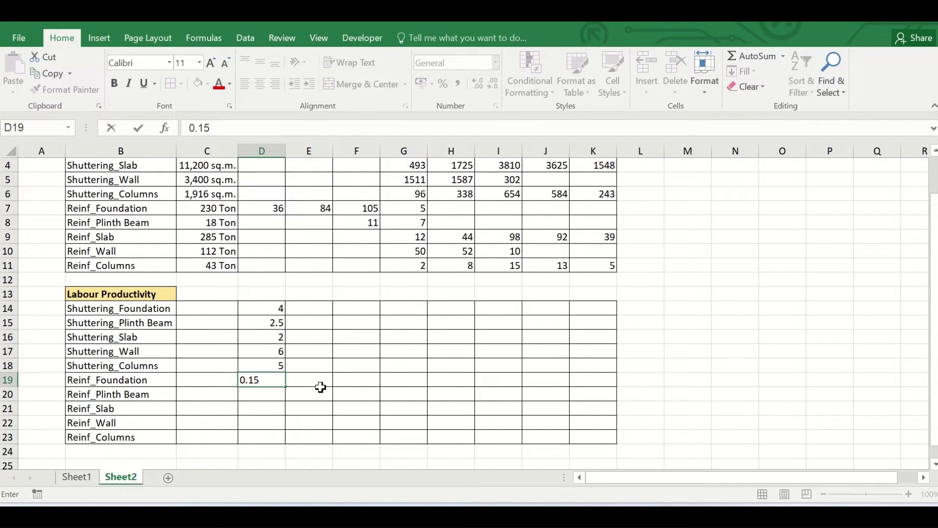
key(Return)
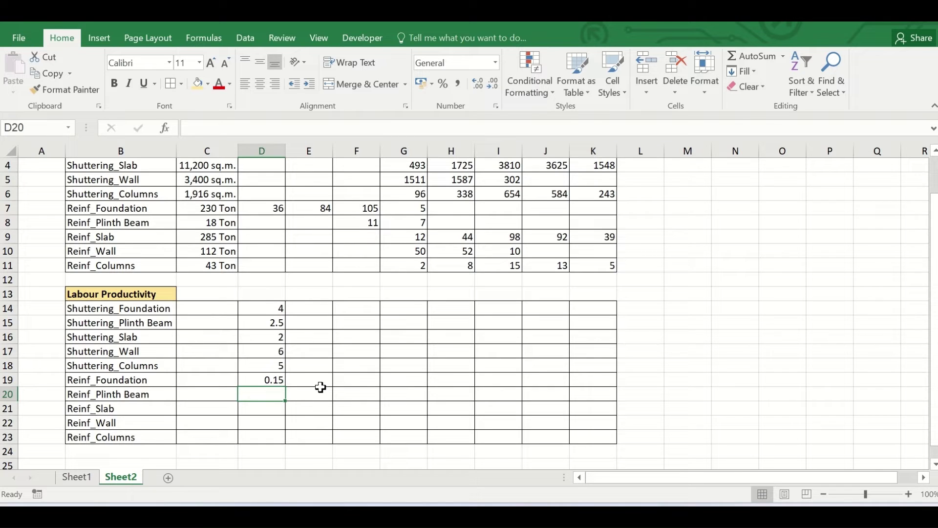
text(0.)
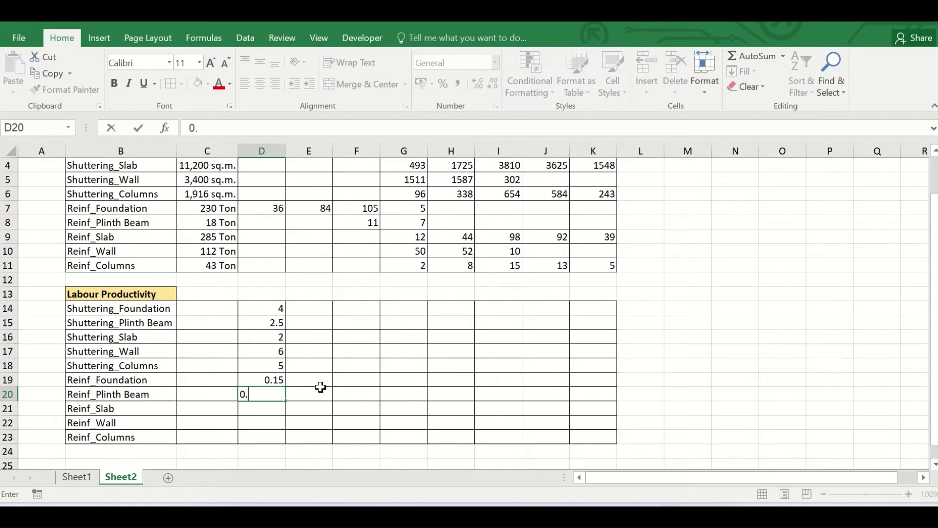
text(1)
key(Return)
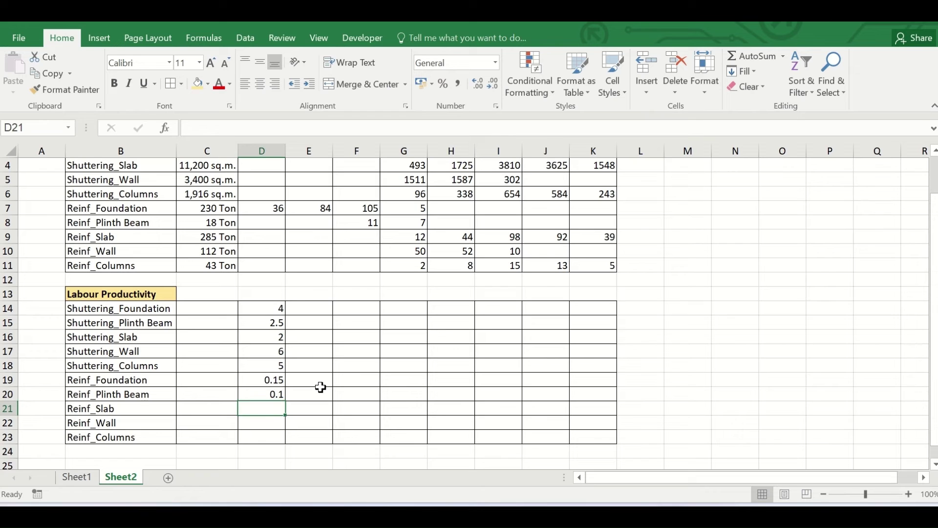
Step: Enter Nov-23 productivity values of 0.08 for Reinf_Slab, 0.12 for Reinf_Wall and 0.14 for Reinf_Columns in D21:D23
text(0.08)
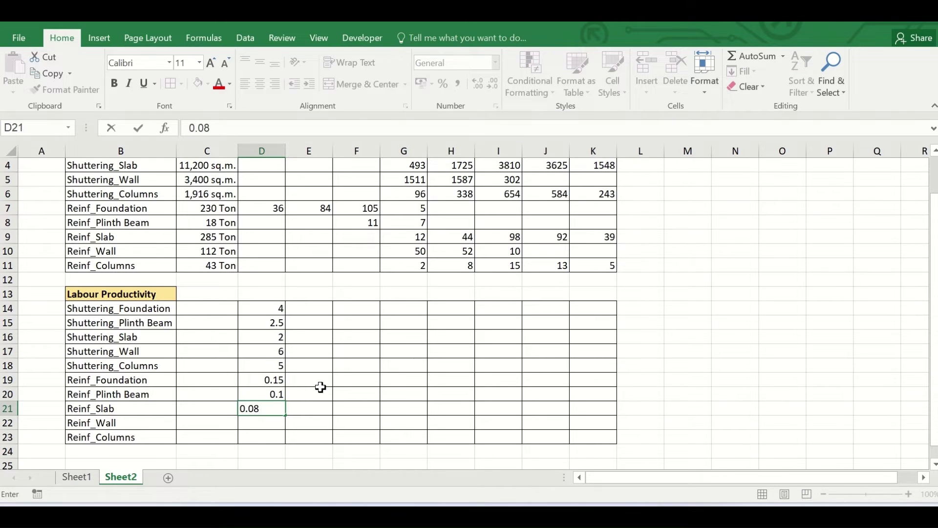
key(Return)
text(0.12)
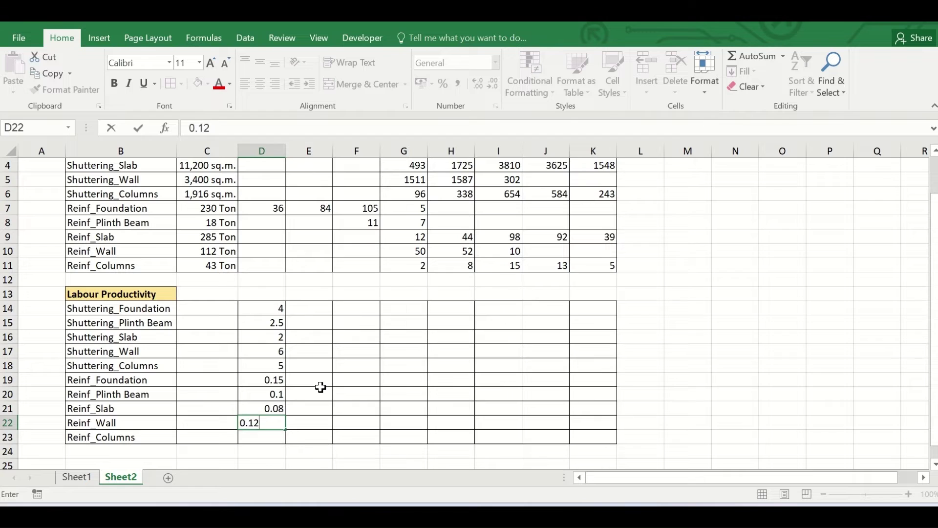
key(Return)
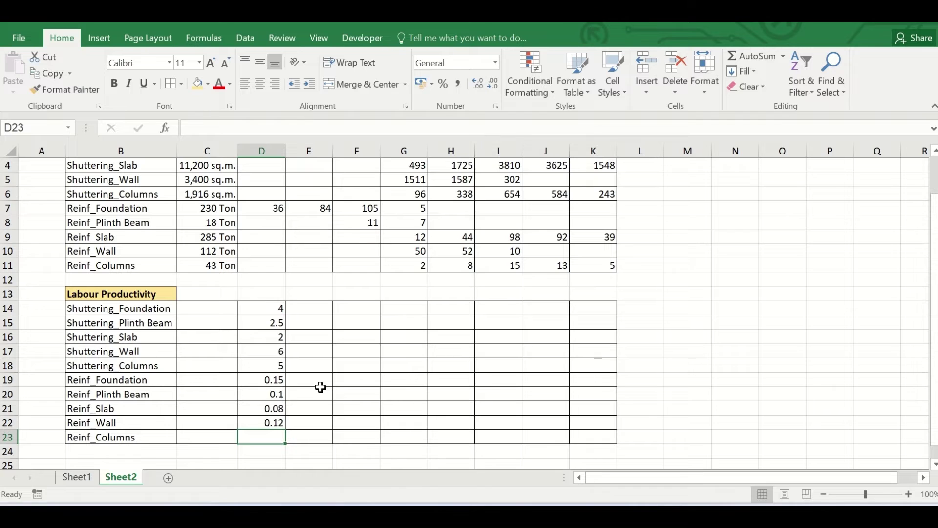
text(0.14)
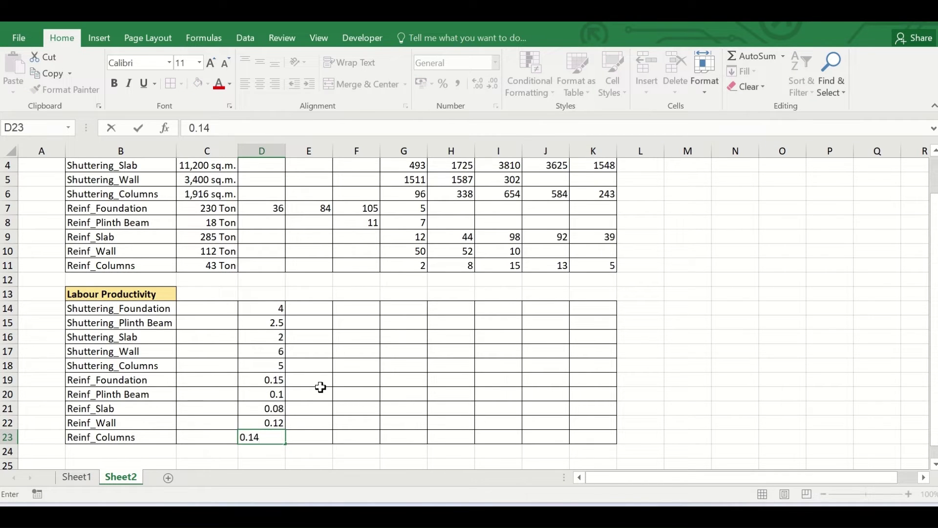
key(Return)
Step: Enter the unit sq.m./day in C14 and fill it down to C18 for all shuttering resources
click(213, 306)
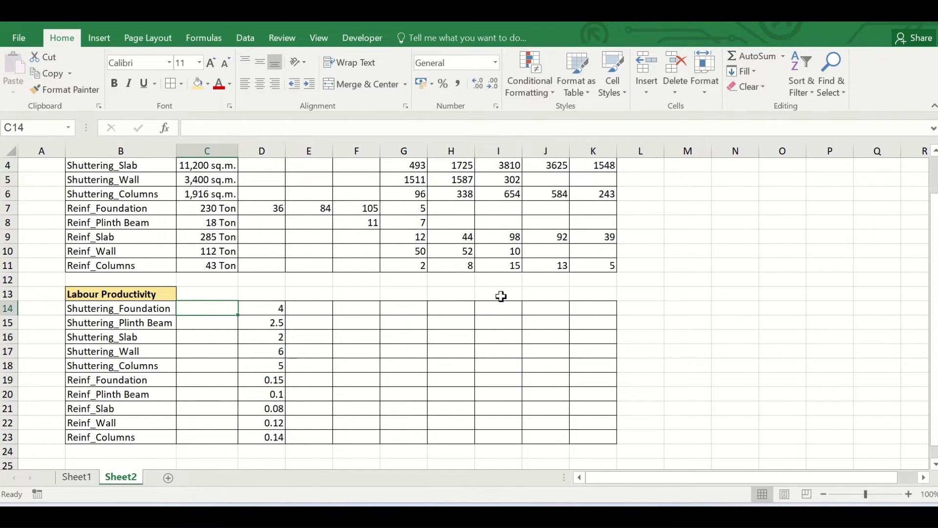
text(sq.m./)
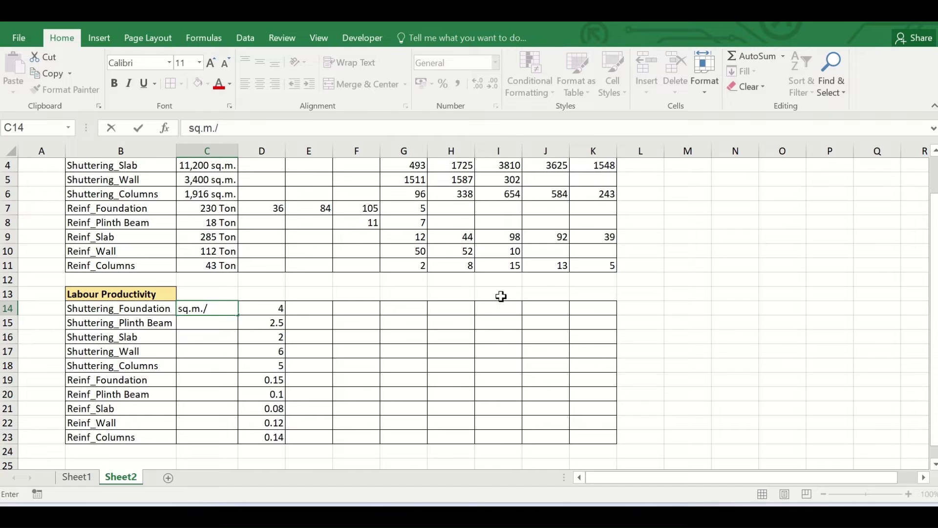
text(day)
key(Return)
drag(220, 308, 220, 367)
key(ctrl+d)
Step: Enter the unit Ton/day in C19 and fill it down to C23 for all reinforcement resources
click(225, 380)
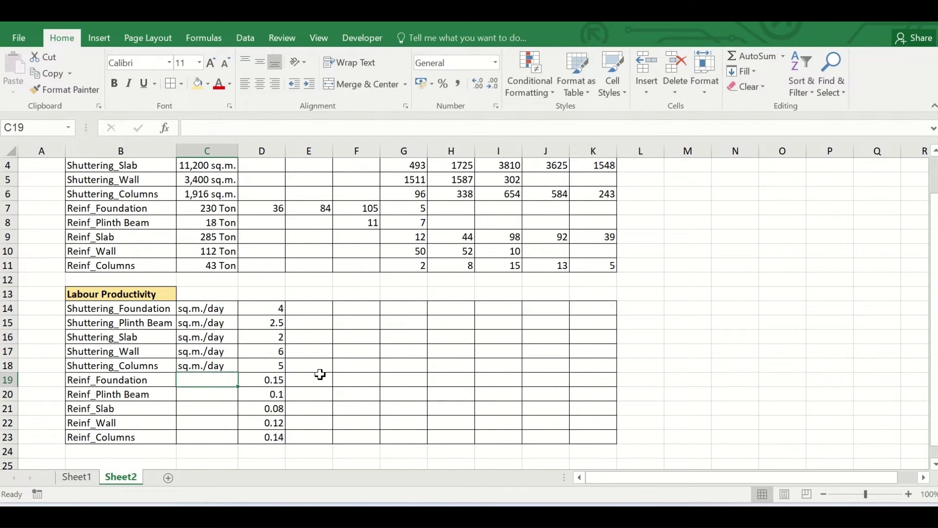
text(Ton/)
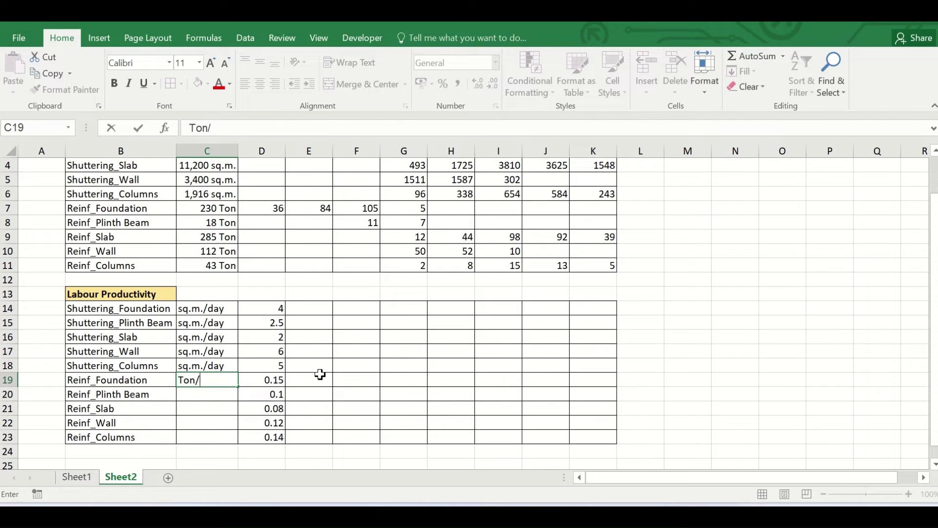
text(day)
key(shift+Down)
key(shift+Down)
key(shift+Down)
key(shift+Down)
key(ctrl+d)
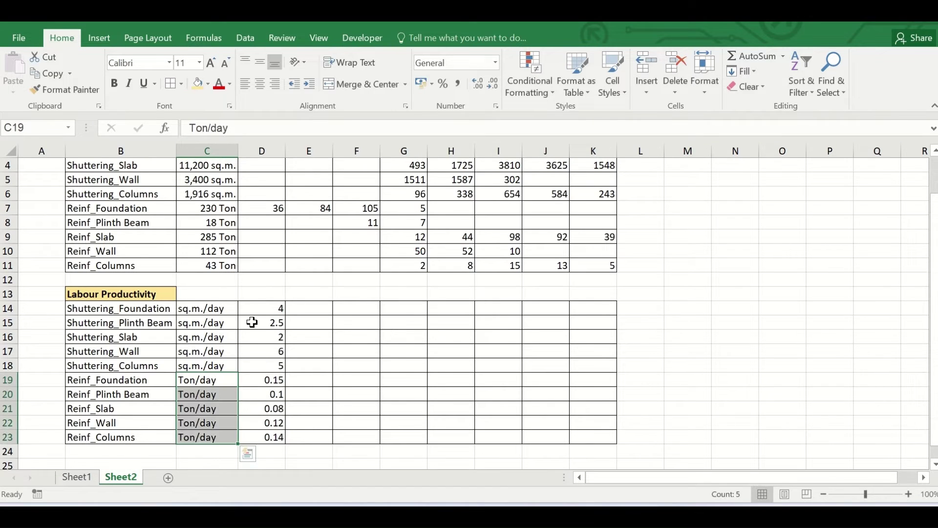
Step: Copy the productivity values in D14:D23 across the remaining months up to column K
click(274, 309)
drag(277, 308, 610, 429)
Step: Freeze the panes at D2 so the header row and columns A to C stay fixed
scroll(476, 318, up, 1)
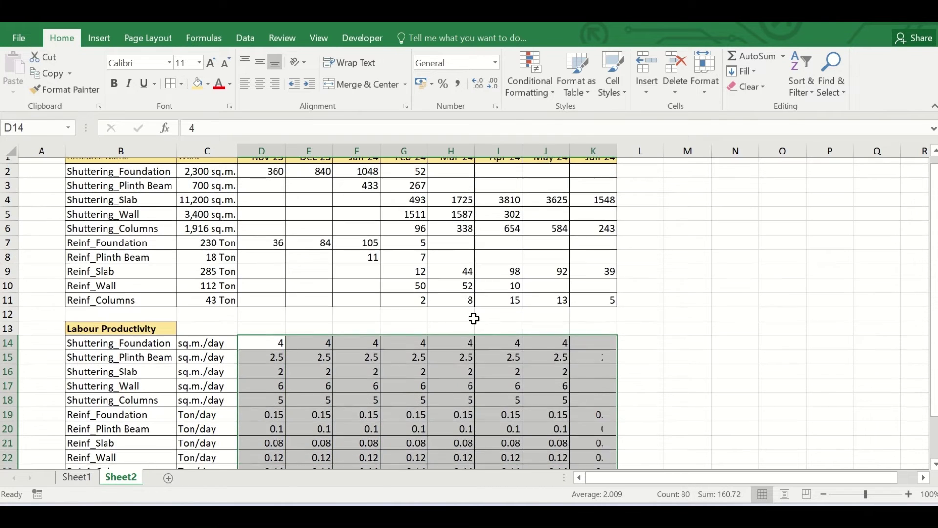
click(264, 178)
click(317, 39)
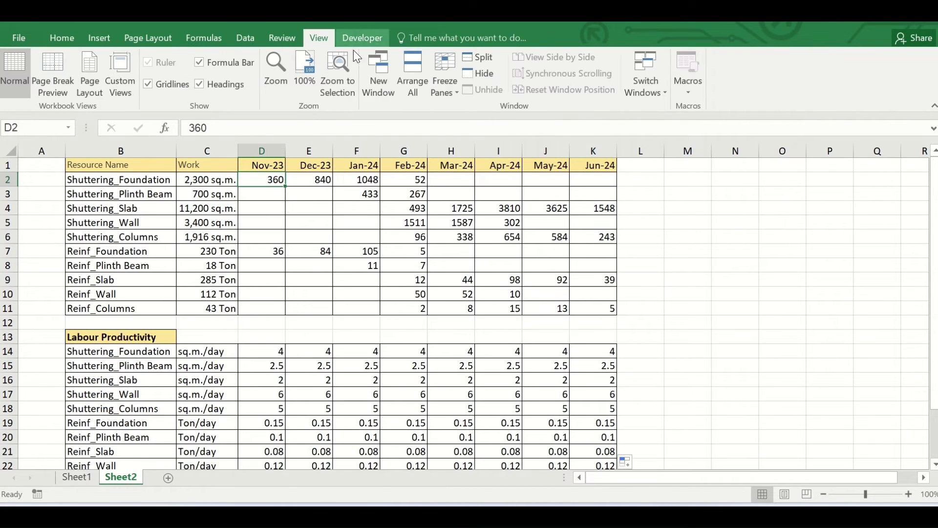
click(406, 282)
Step: Enter the labour labels Carpenter, Carpenter Helper, Barbender and Barbender Helper in B25 to B28
scroll(402, 290, down, 2)
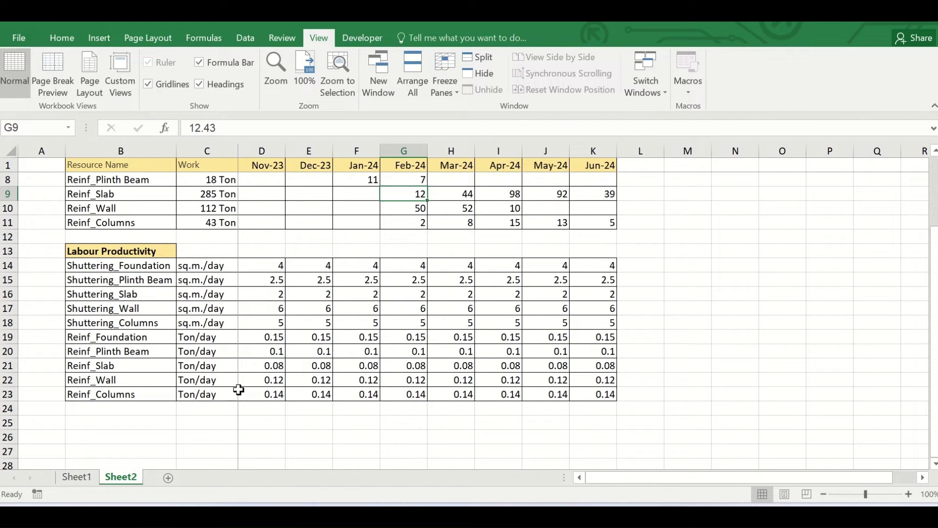
click(117, 425)
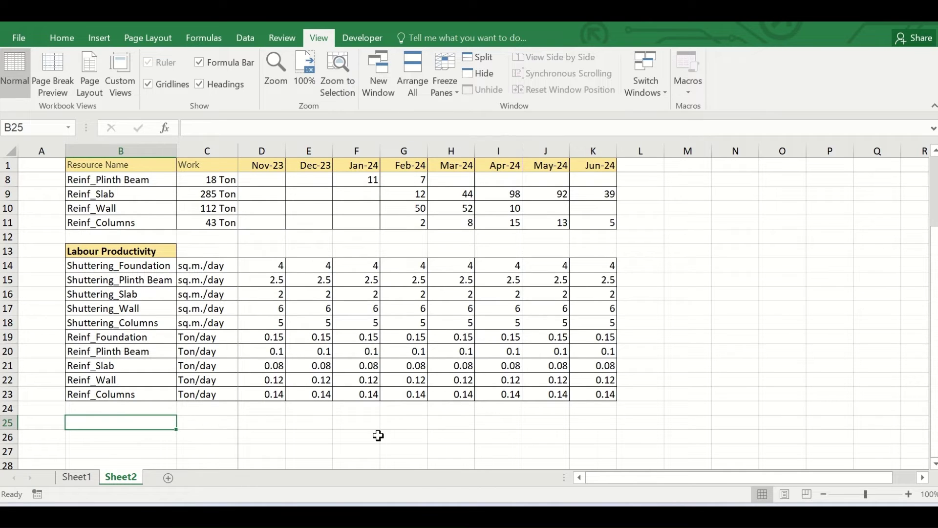
text(Carpenter)
key(Return)
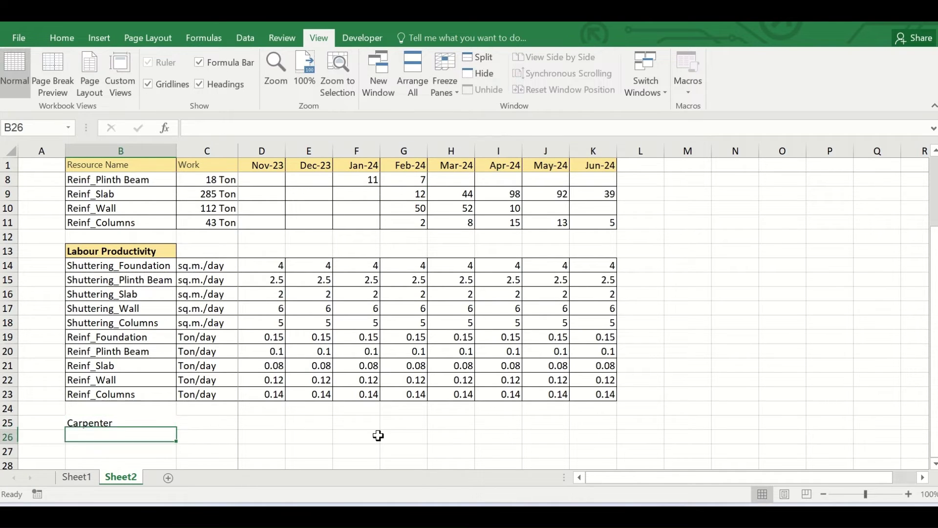
text(Carpent)
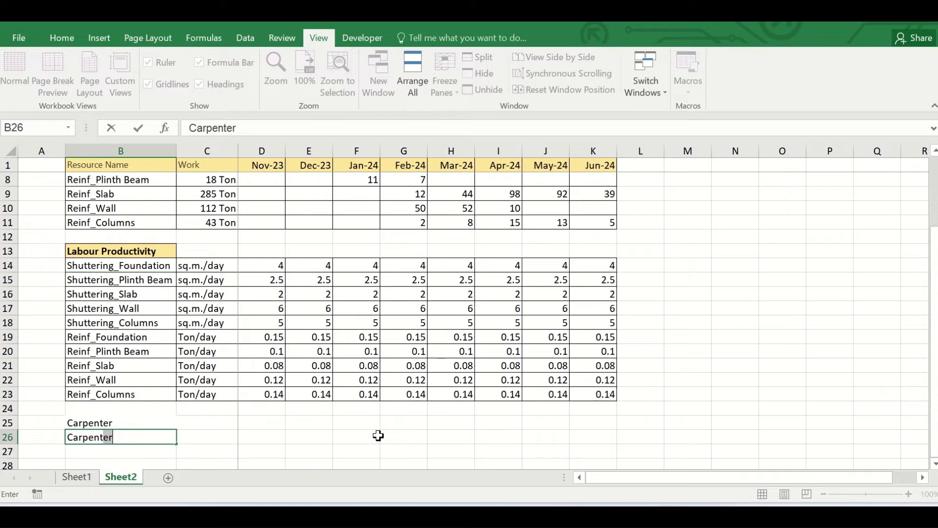
text(er Helper)
key(Return)
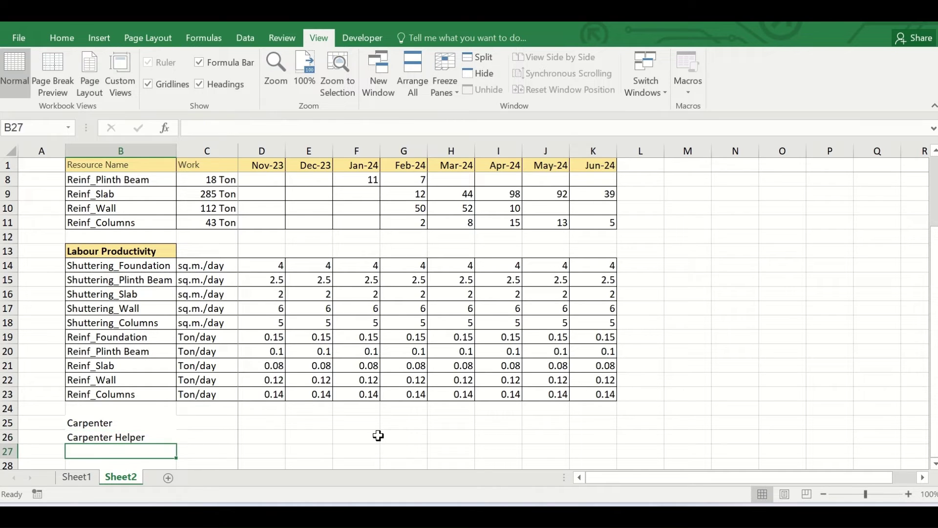
text(Barbender)
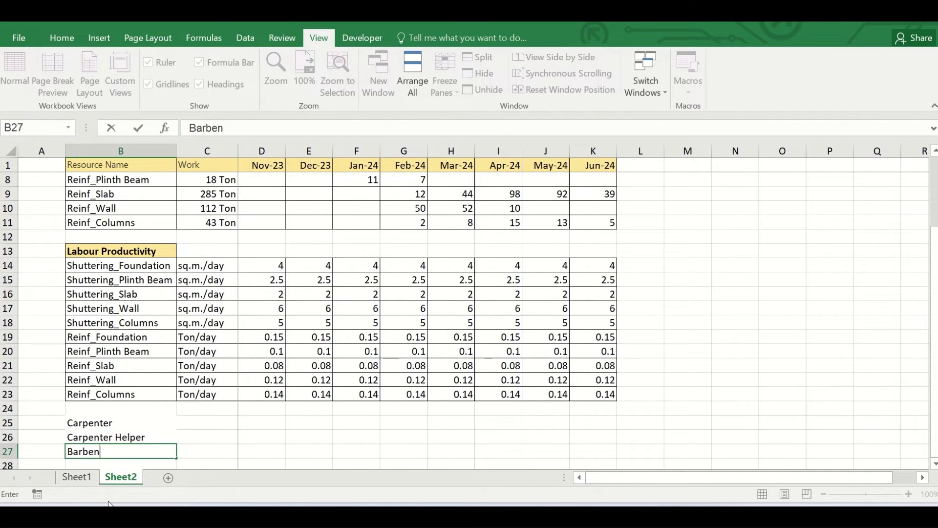
key(Return)
text(Barbend)
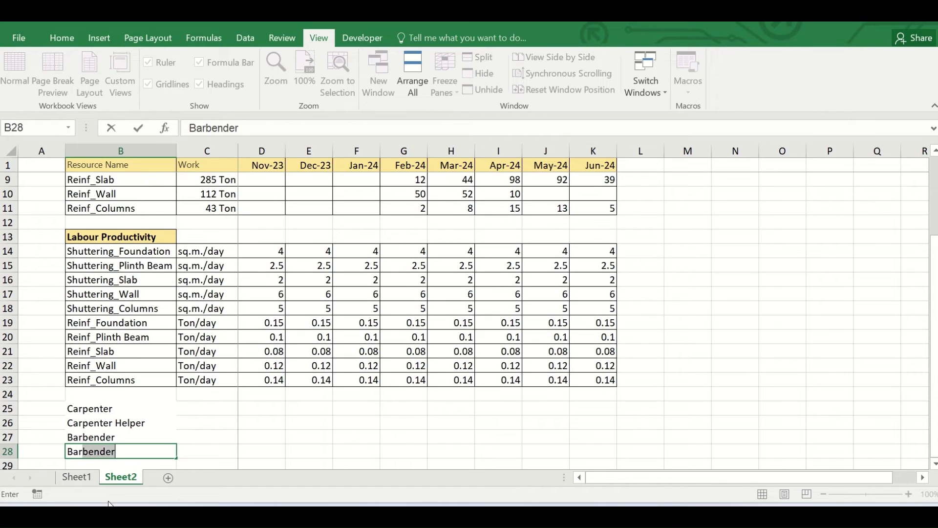
text(er Helper)
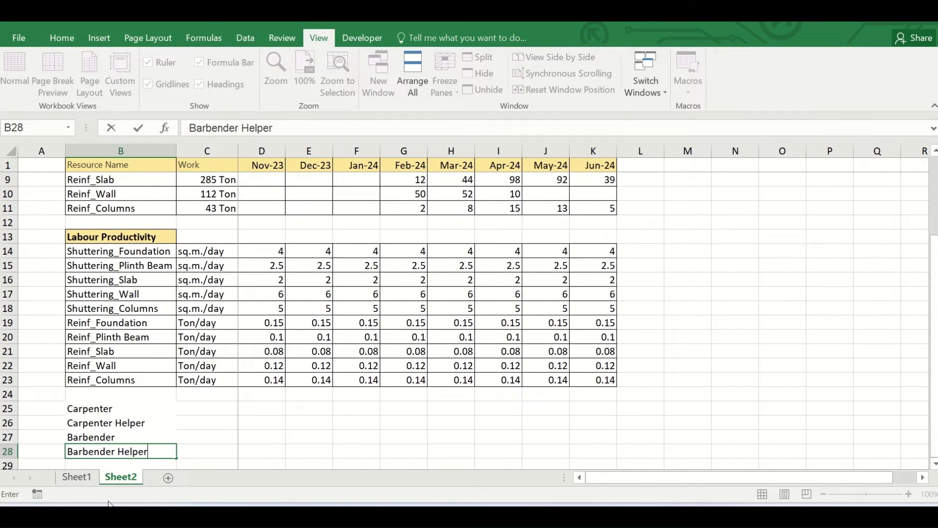
key(Tab)
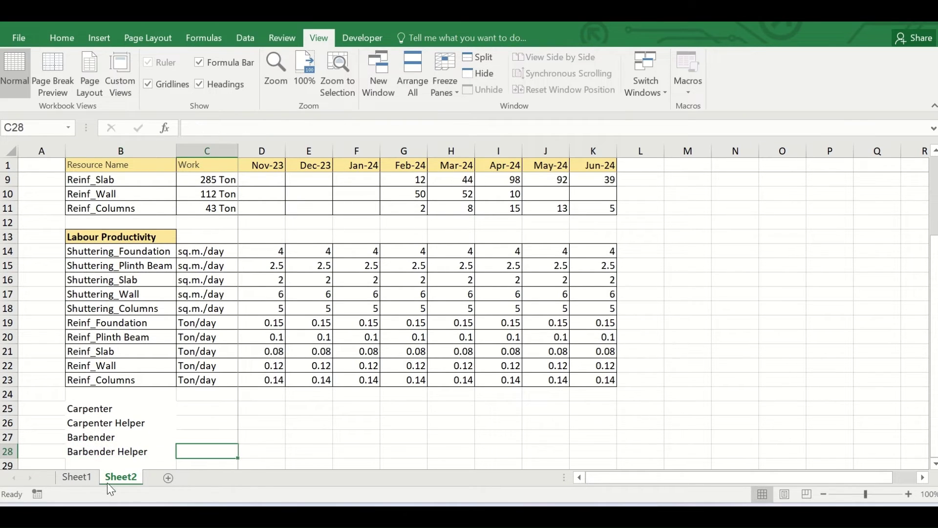
Step: Apply borders to every cell of the labour requirement block B25:K28
click(206, 407)
drag(92, 410, 615, 450)
click(62, 37)
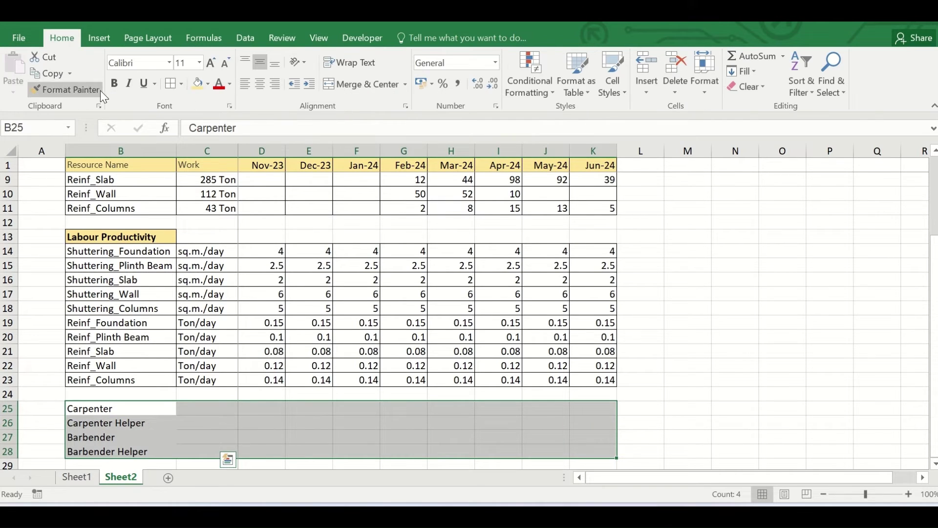
click(170, 83)
click(309, 409)
Step: Enter the formula =D2/26/D14 in D25 to compute the Nov-23 carpenters for foundation shuttering
click(256, 409)
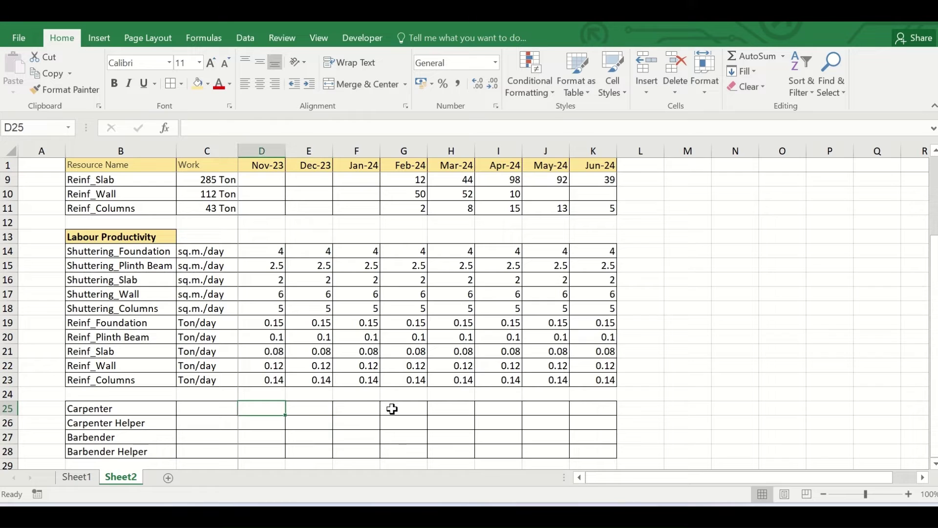
text(=)
scroll(272, 180, up, 3)
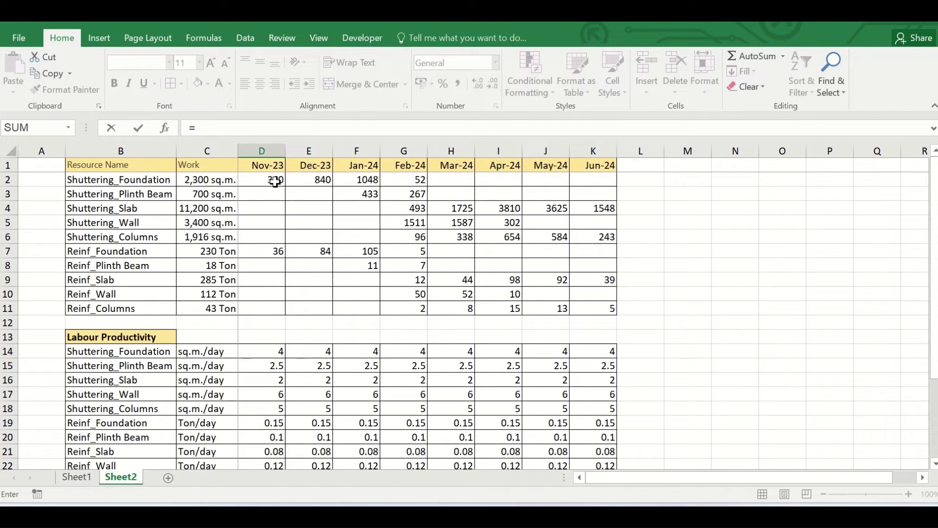
click(276, 181)
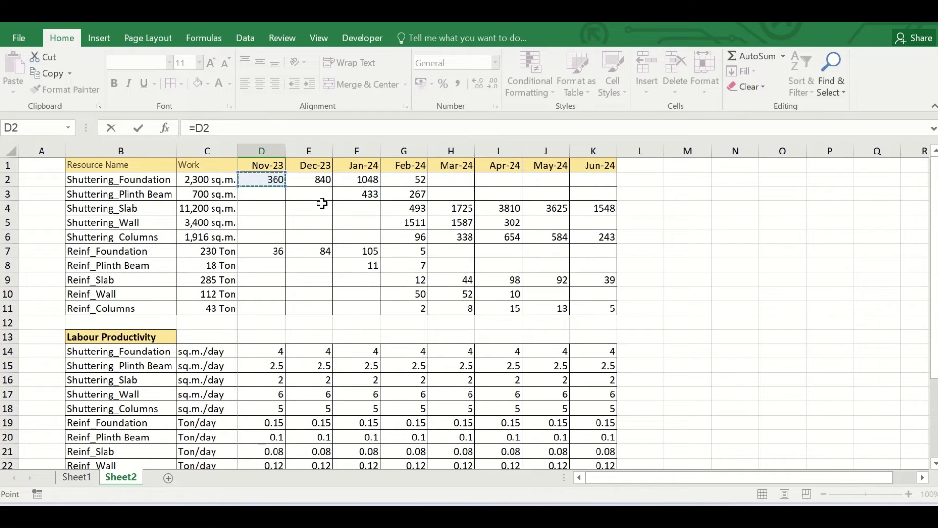
text(/26/)
click(277, 350)
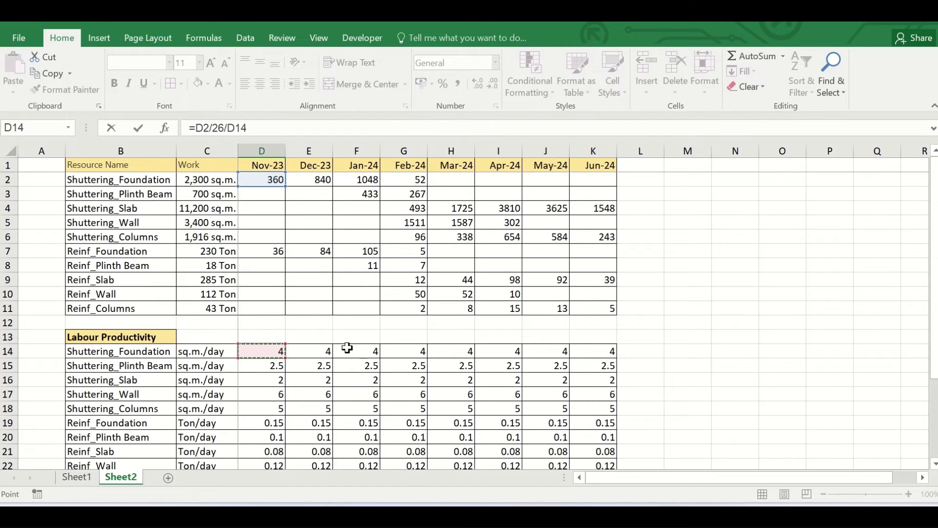
key(Return)
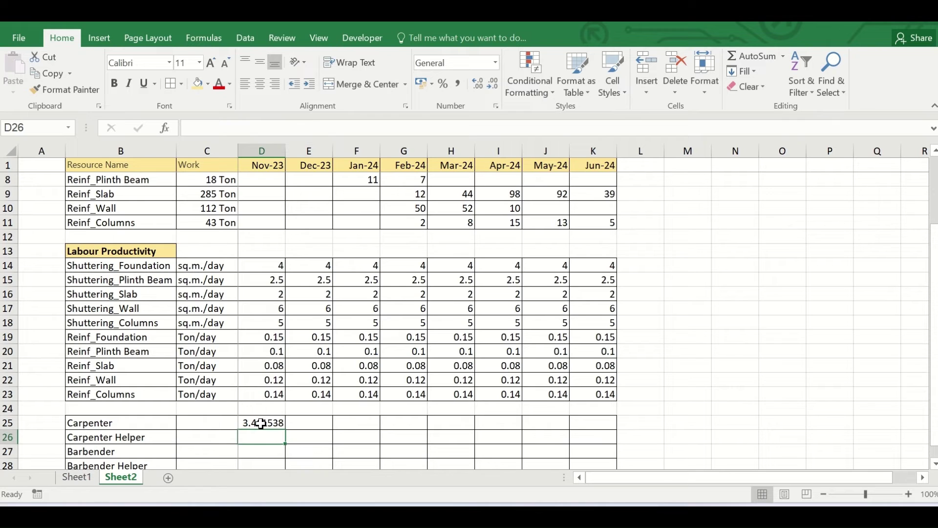
Step: Wrap the D25 carpenter formula in ROUND with 0 decimal digits
click(269, 424)
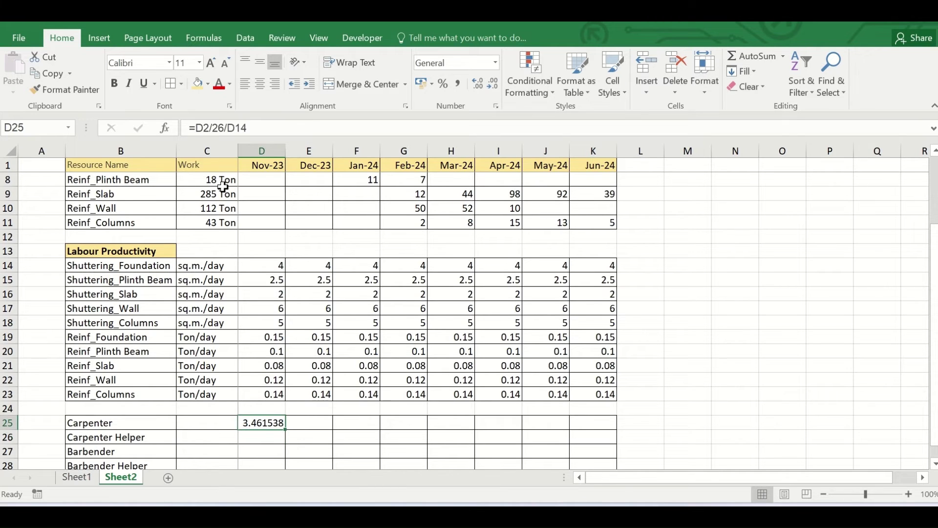
click(196, 127)
text(round()
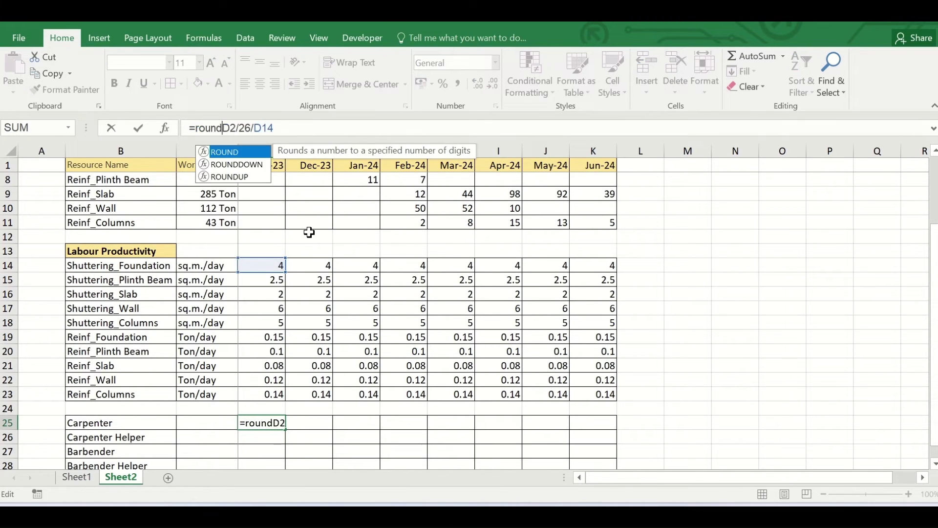
click(293, 129)
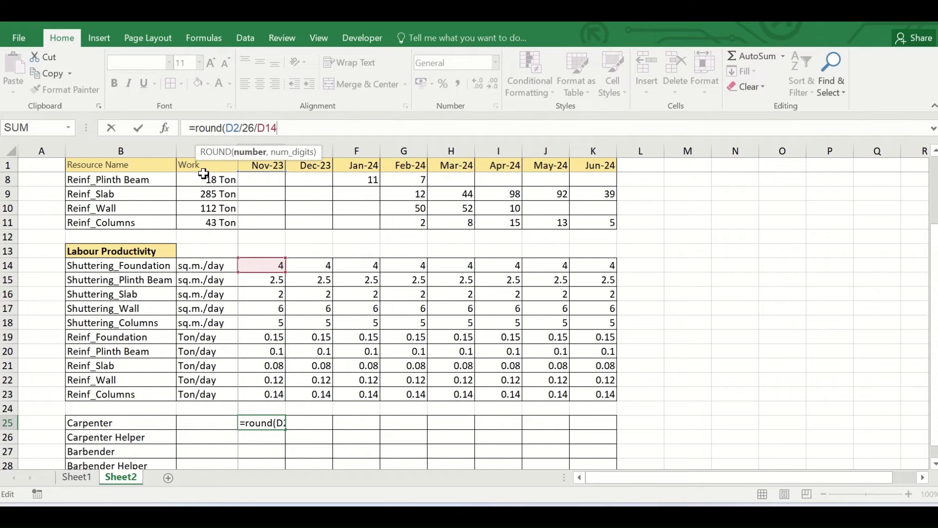
text(,0)
key(Return)
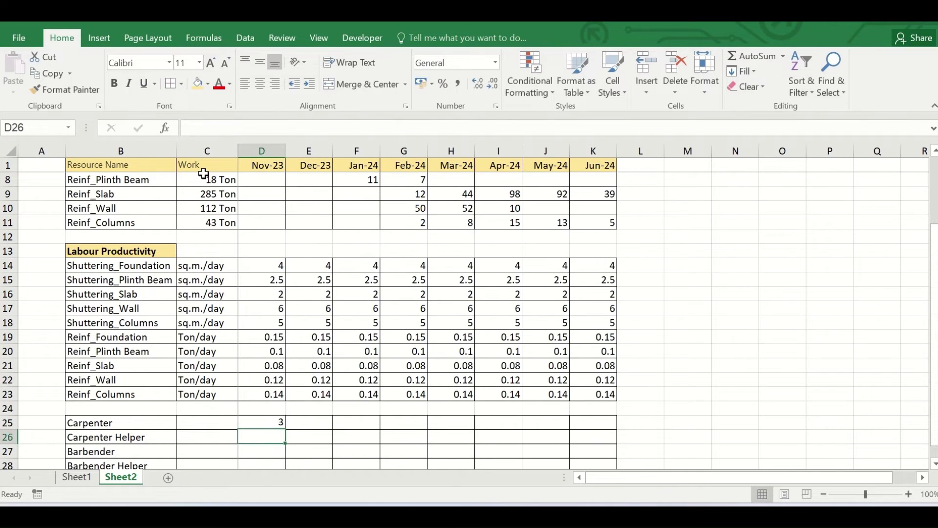
Step: In the D25 ROUND formula, remove the division by 26 after D2 and add the plinth beam term D3/D15
scroll(303, 362, down, 1)
click(263, 381)
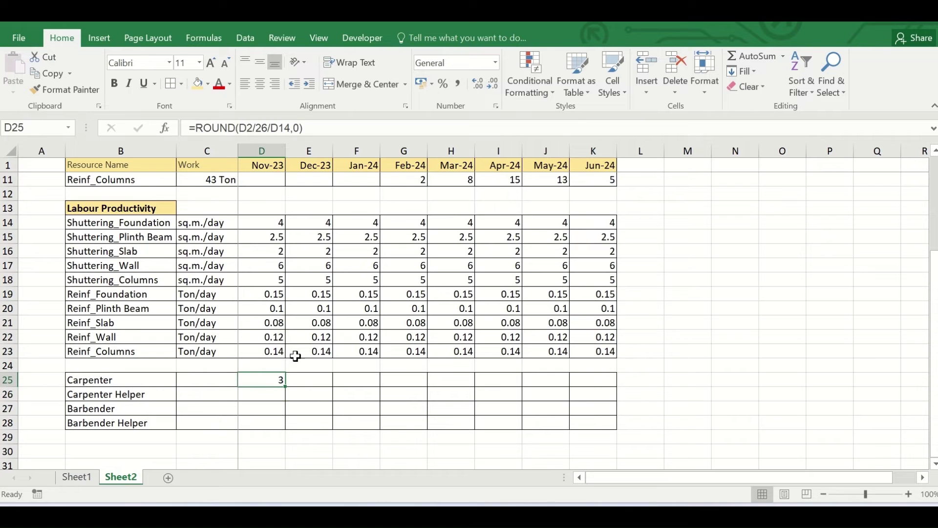
scroll(311, 292, up, 3)
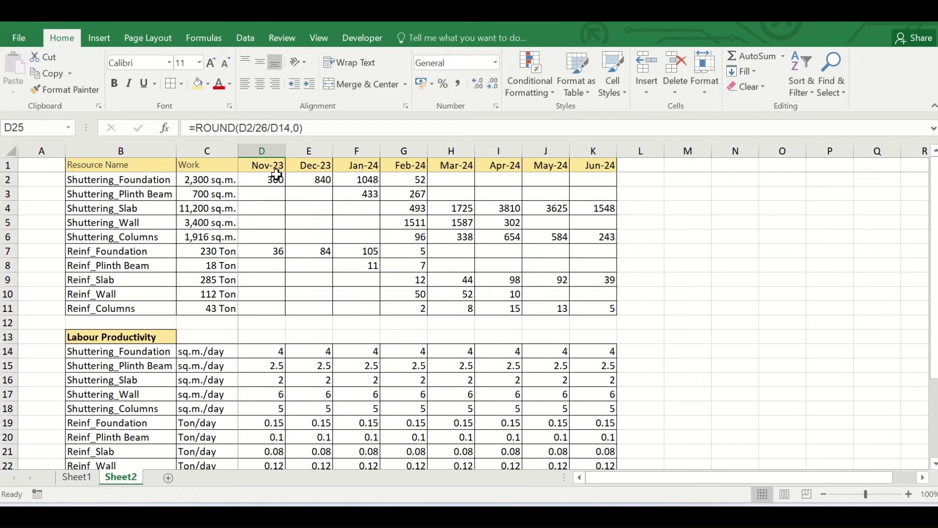
scroll(275, 356, down, 2)
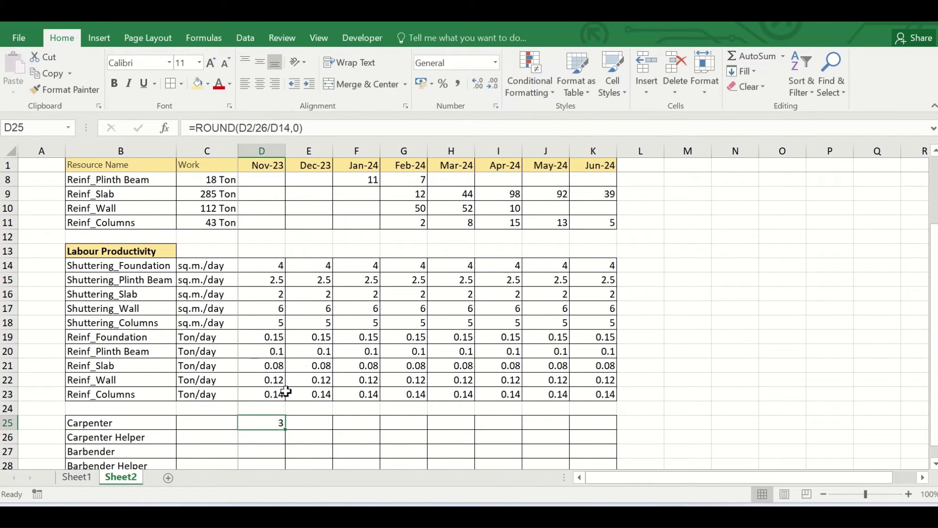
scroll(272, 309, up, 2)
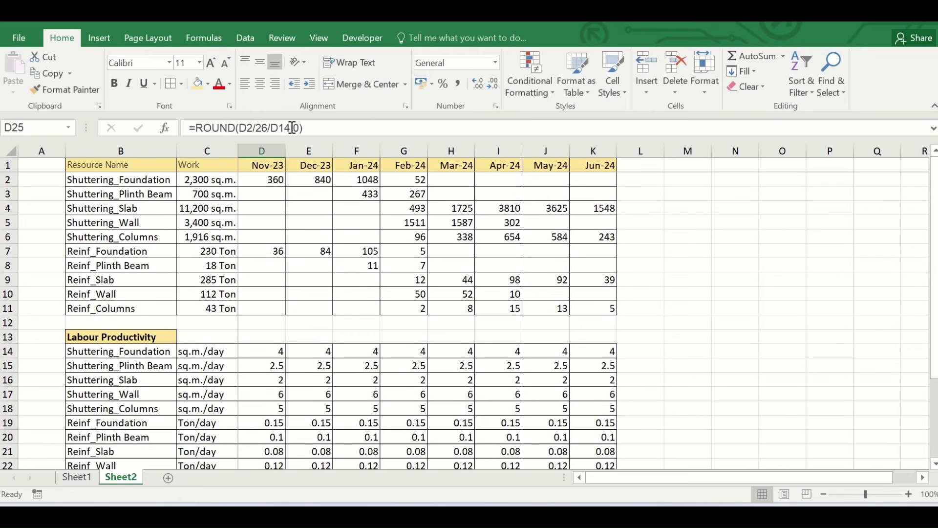
click(292, 127)
text(+)
scroll(259, 195, up, 2)
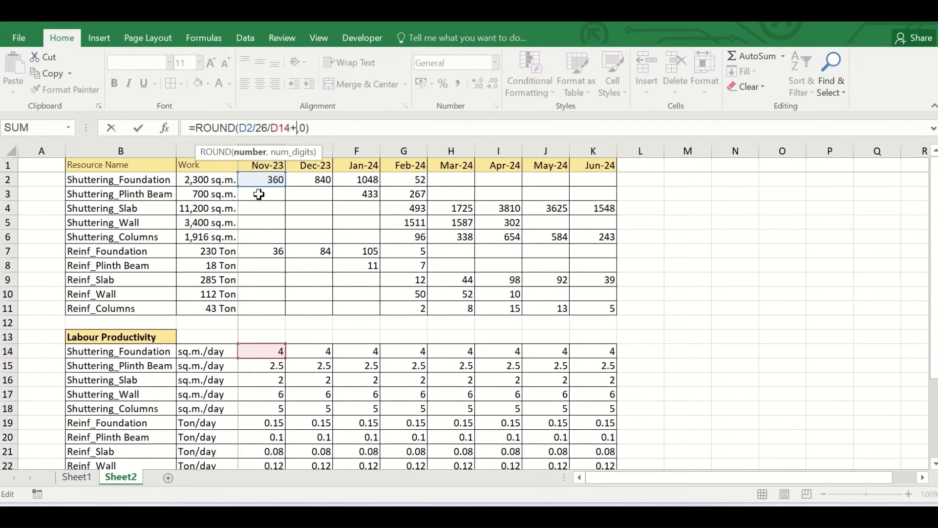
click(259, 194)
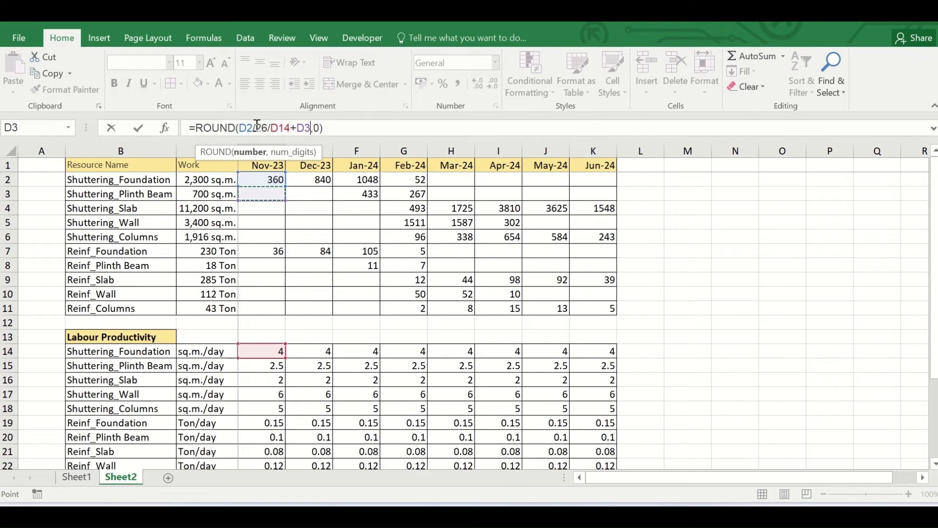
drag(254, 126, 267, 126)
key(BackSpace)
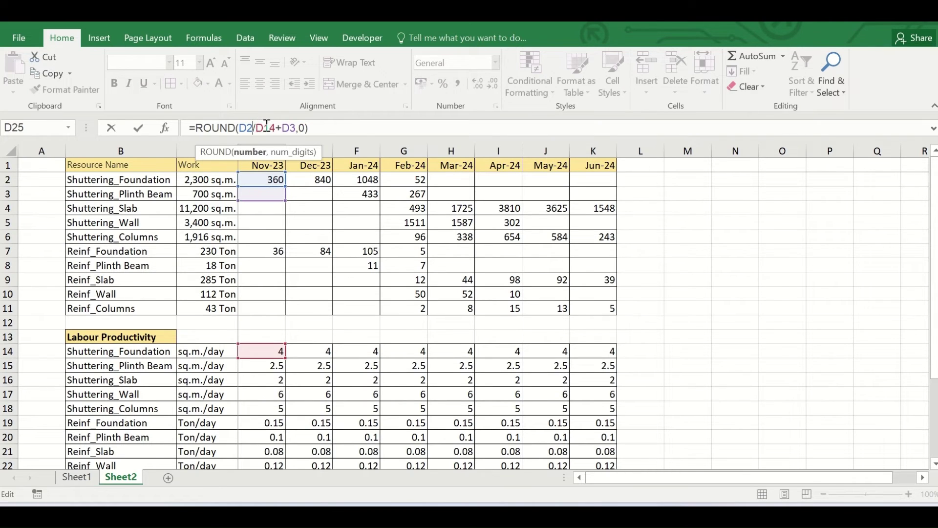
click(298, 126)
text(/)
click(274, 366)
Step: Add the slab term D4/D16 and the wall term D5/D17 to the sum inside the D25 formula
text(+)
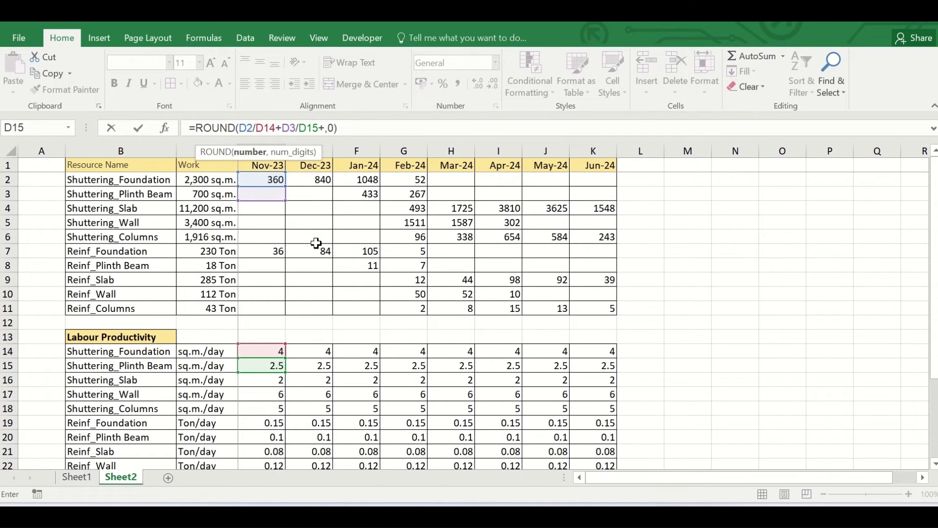
click(261, 207)
text(/)
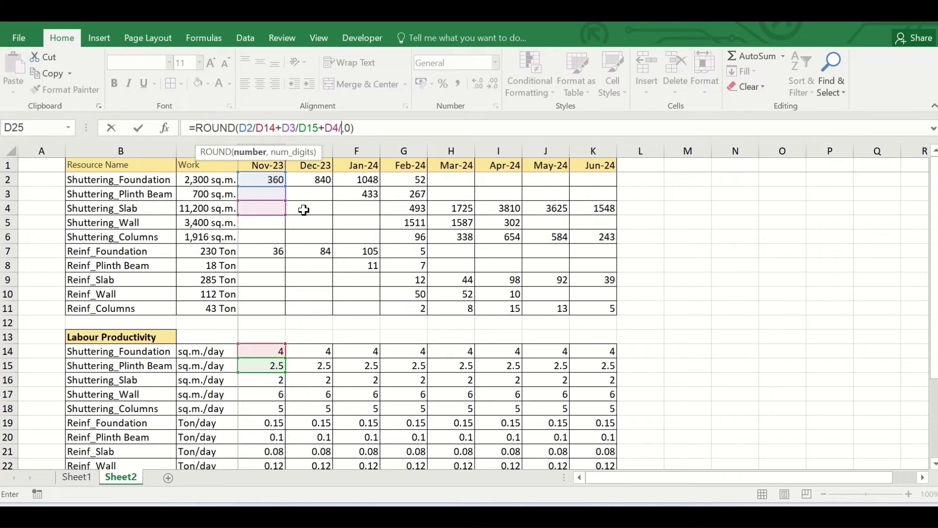
click(270, 382)
text(+)
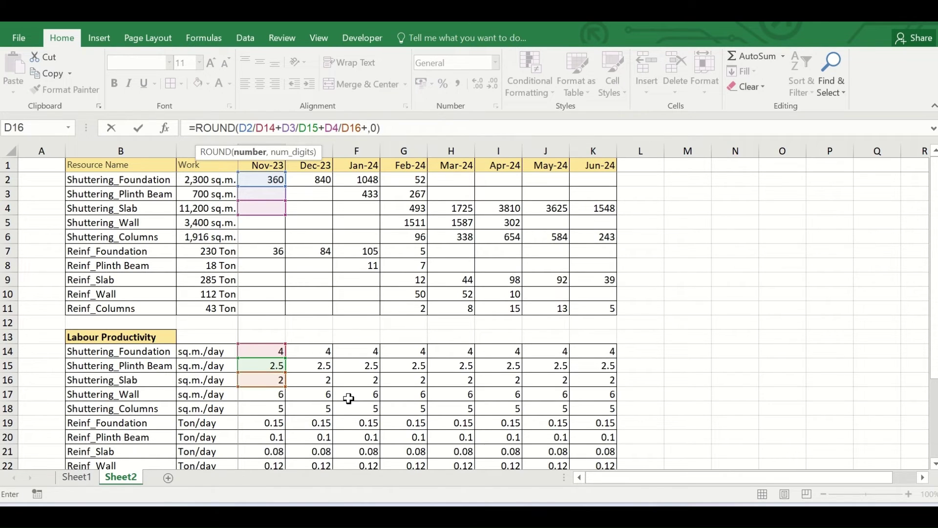
click(268, 225)
text(/)
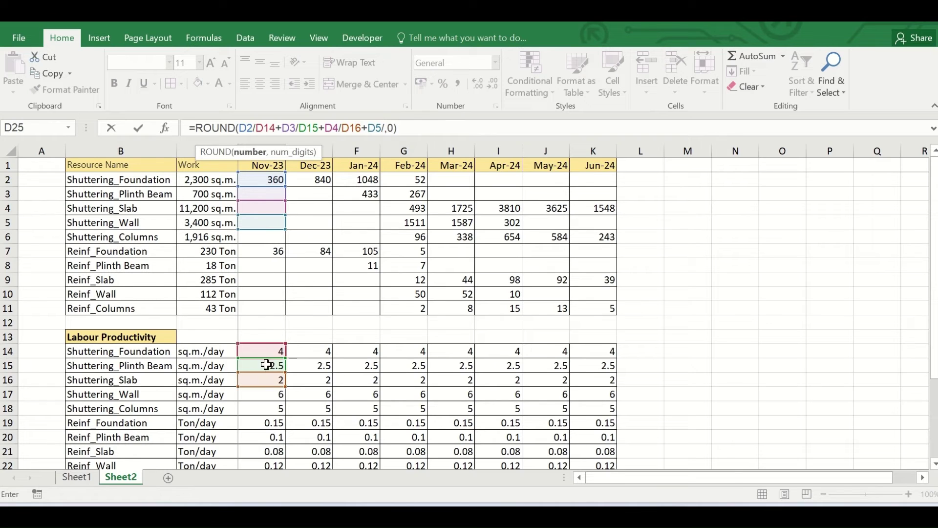
click(266, 393)
Step: Add the shuttering columns term D6/D18 to the sum inside the D25 ROUND formula
text(+)
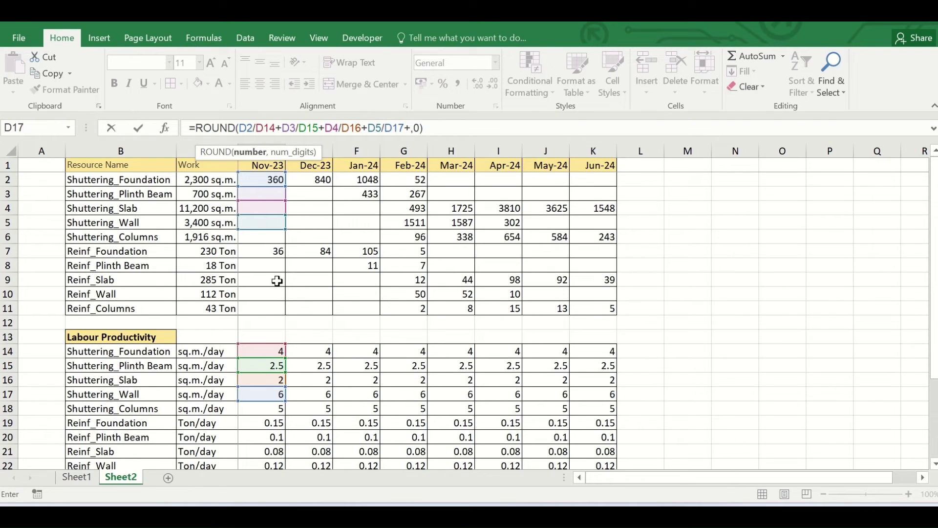
click(259, 236)
text(/)
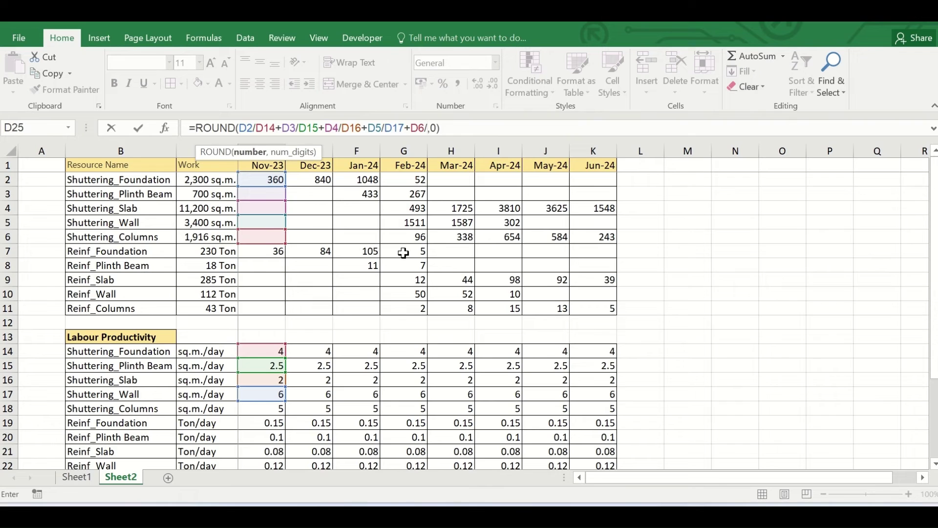
click(278, 408)
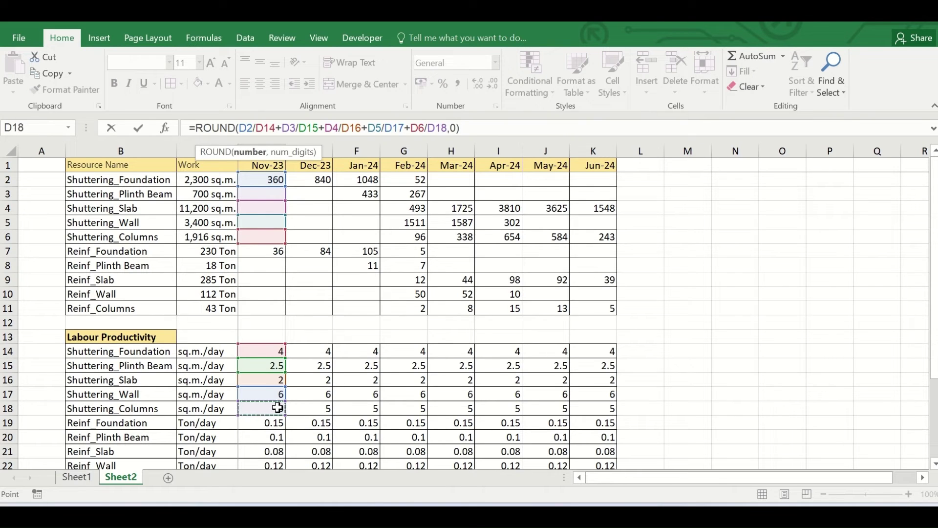
Step: Enclose the D25 sum in parentheses and divide it by 26 inside ROUND, then enter the formula
text())
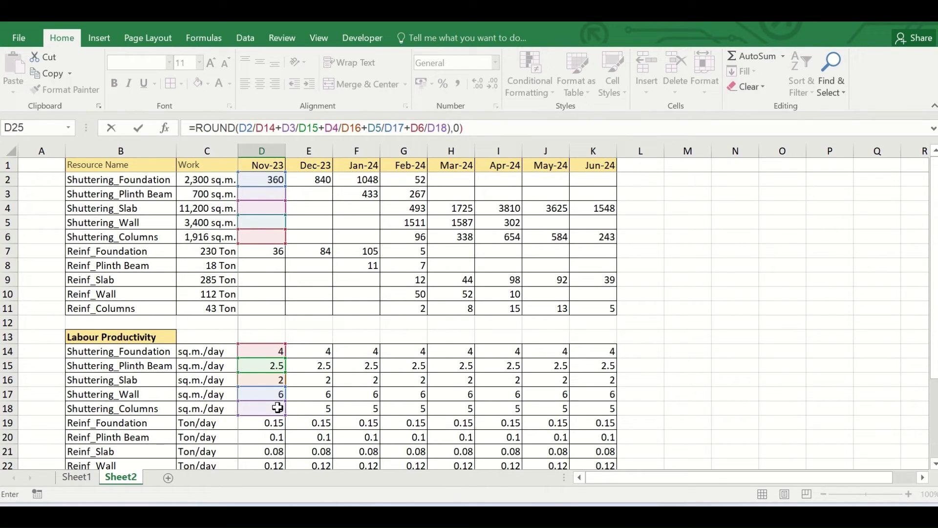
text(/26)
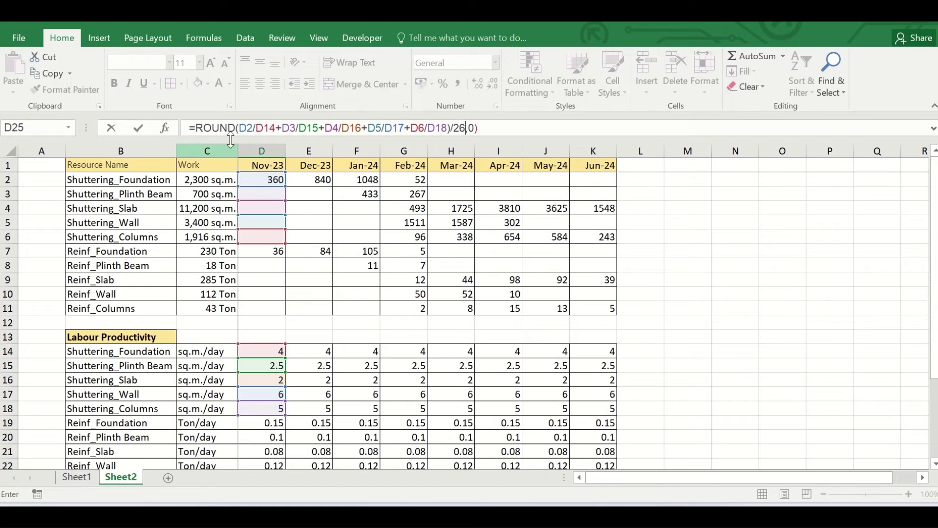
click(254, 128)
text(()
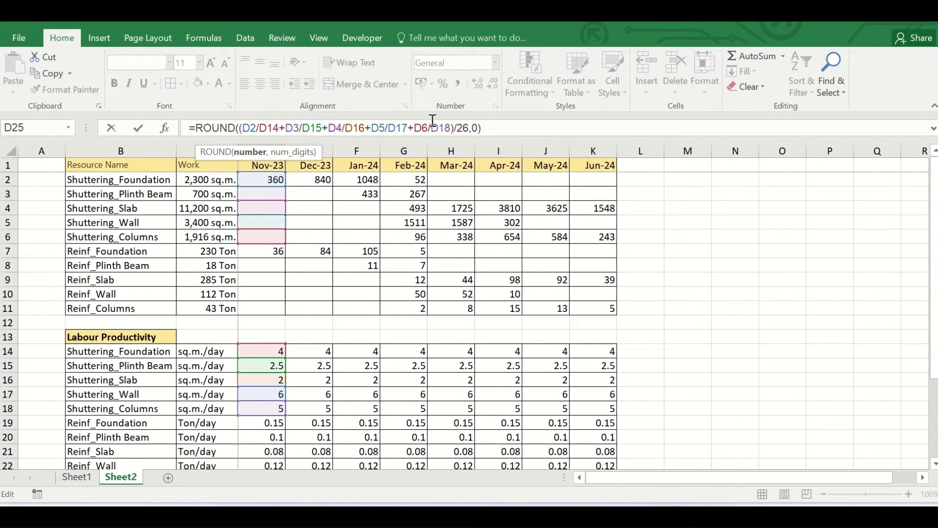
key(Return)
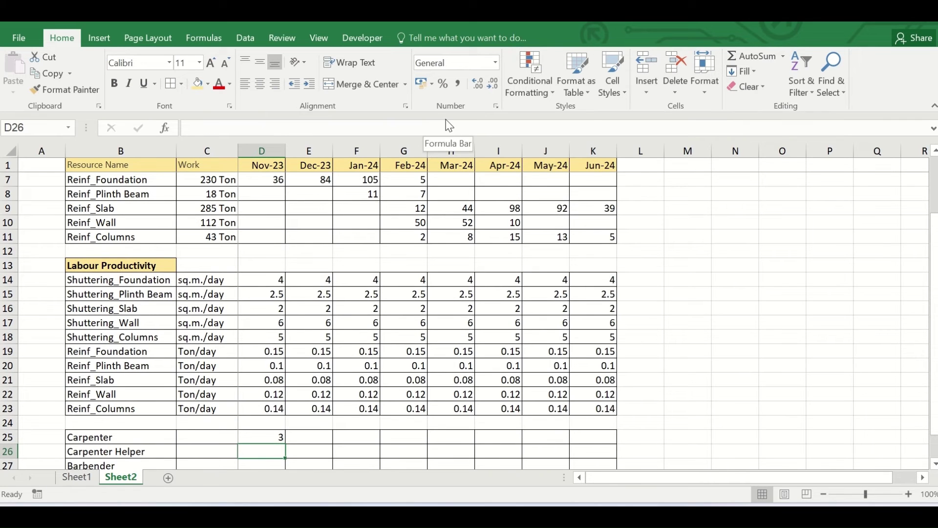
Step: Compute the Nov-23 carpenter helpers in D26 with =ROUND(D25*1.5,0)
scroll(297, 405, down, 1)
text(=)
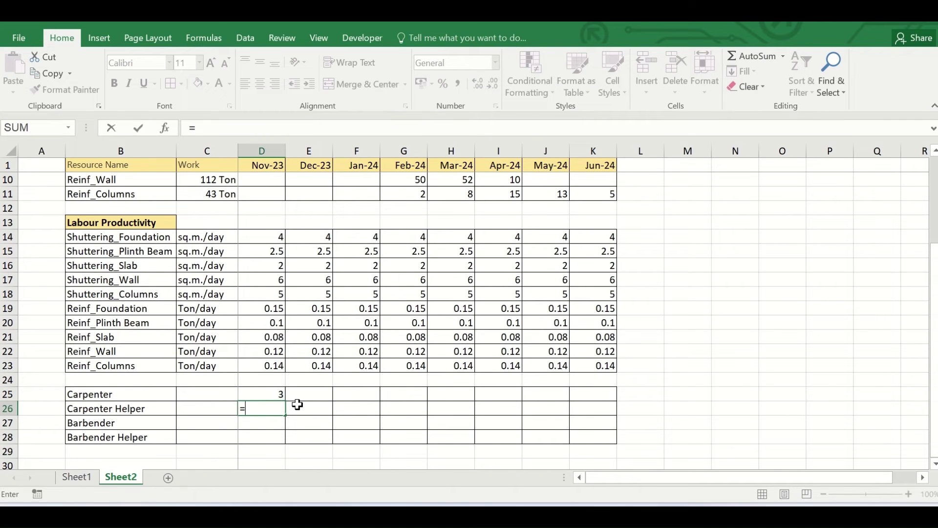
click(264, 394)
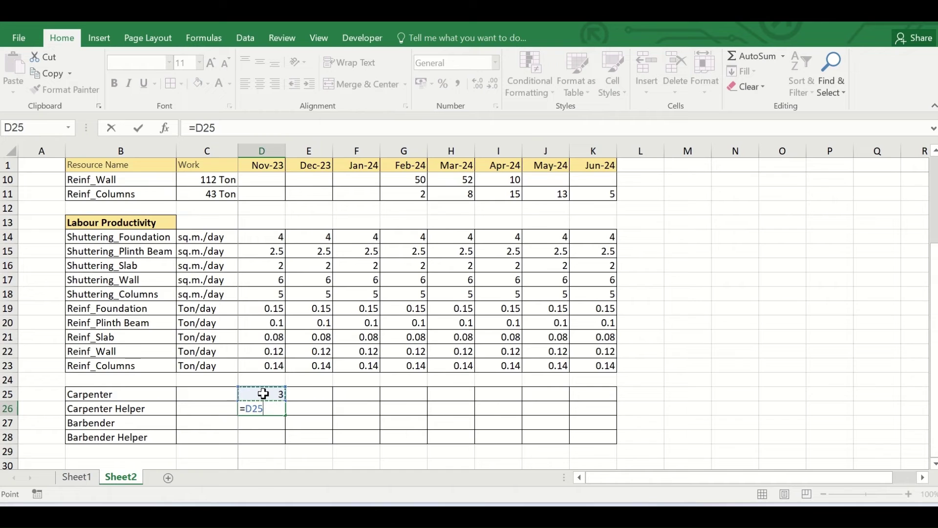
text(*1.5)
click(248, 409)
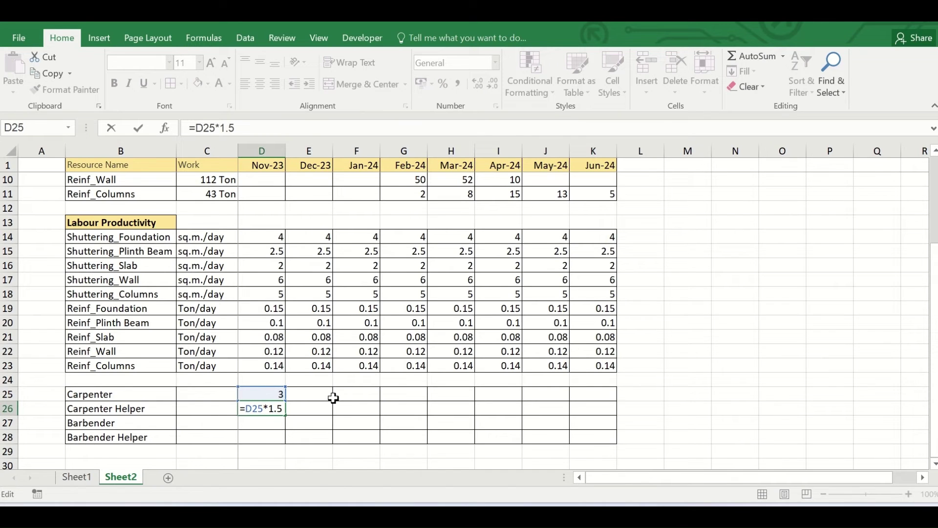
text(round()
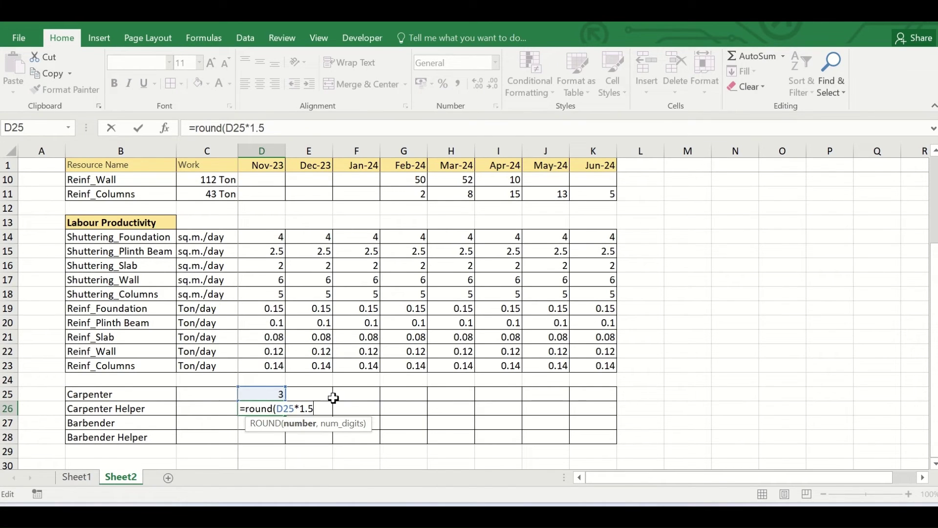
text(,)
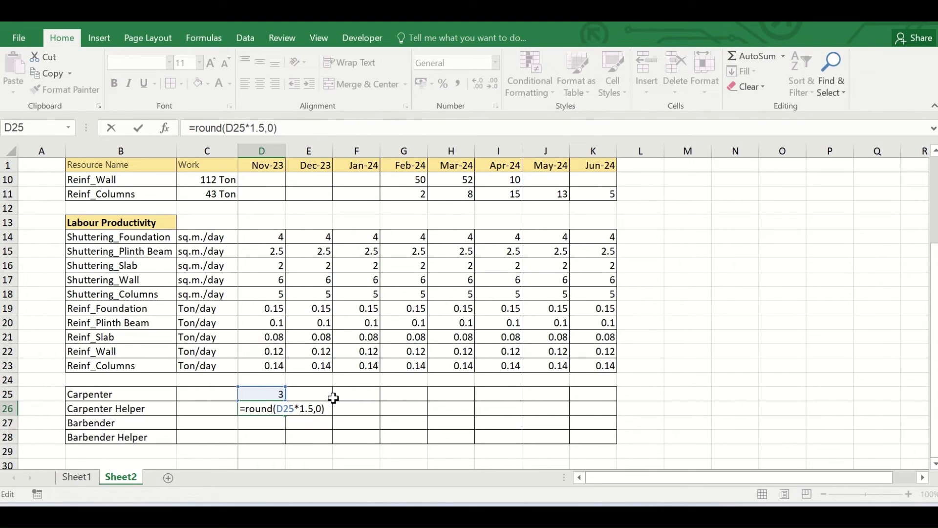
text(0))
key(Return)
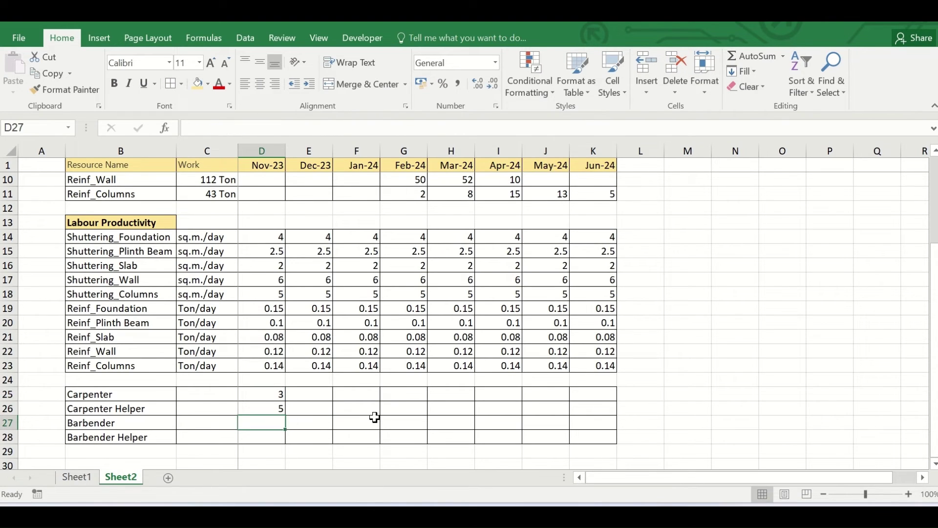
Step: Begin a ROUND formula in D27 for Nov-23 barbenders with the foundation term D7/D19 plus the plinth beam term D8/D20
text(=round()
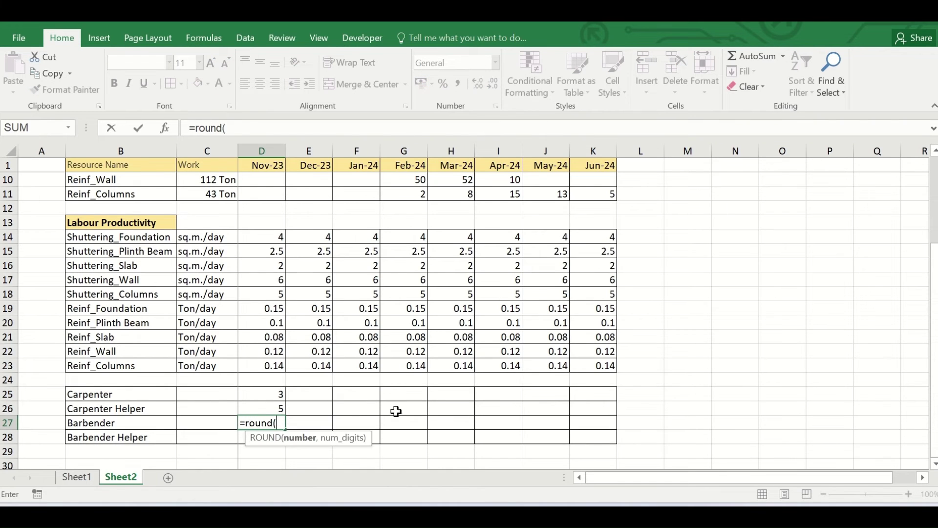
scroll(396, 411, up, 3)
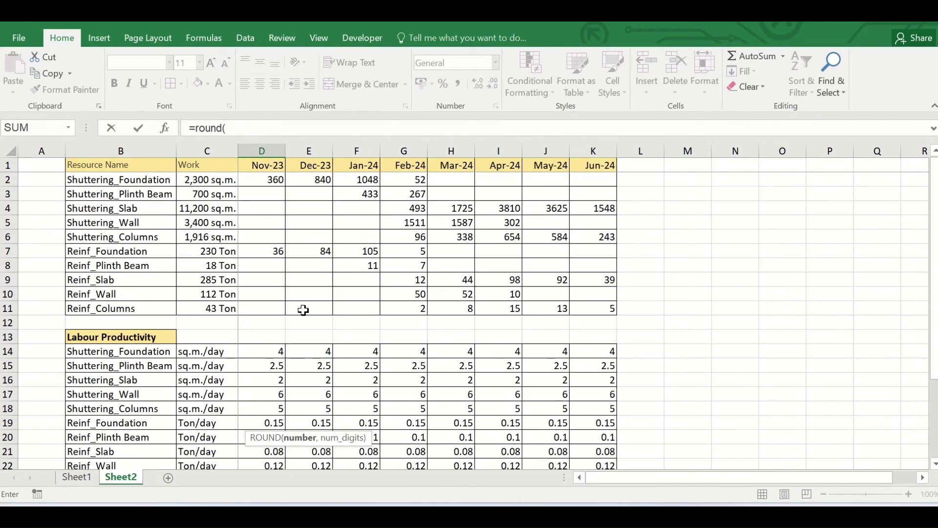
click(268, 251)
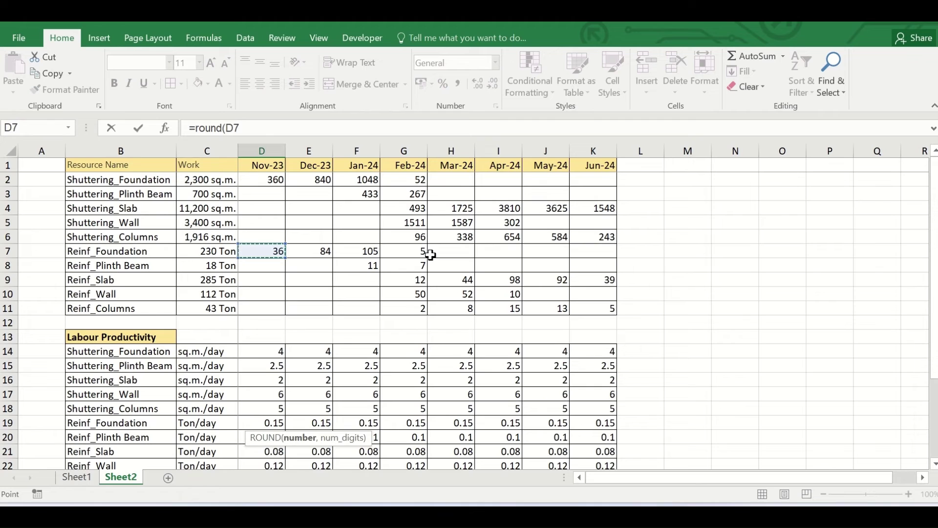
text(/)
click(278, 423)
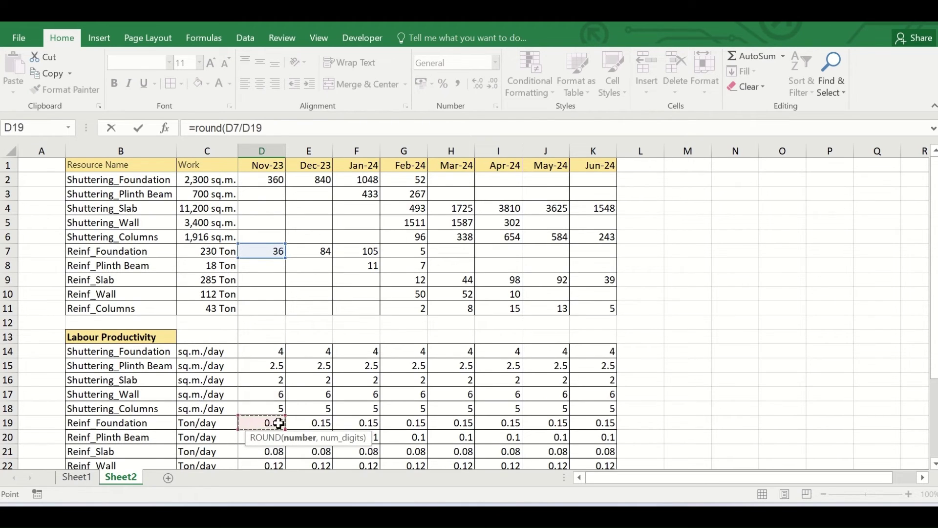
text(+)
click(258, 265)
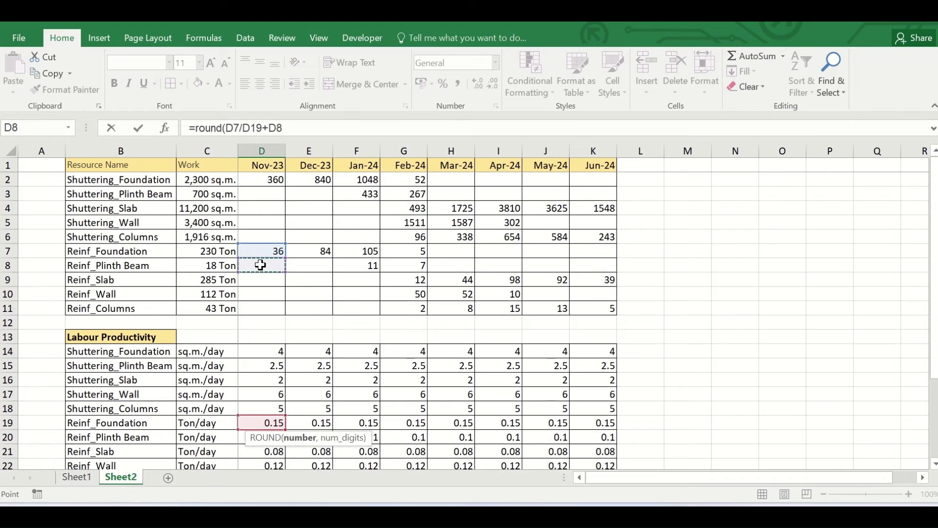
text(/)
click(241, 438)
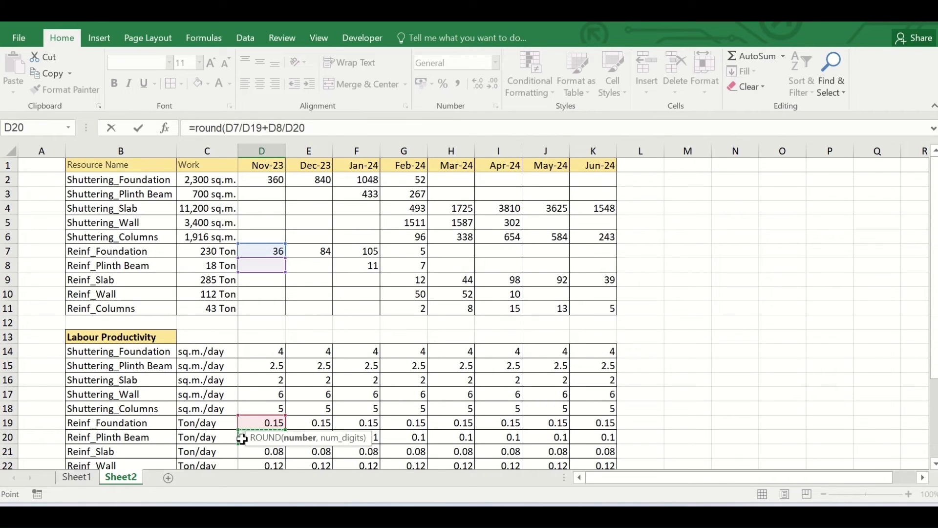
Step: Add the reinforcement slab term D9/D21 and the wall term D10/D22 to the D27 formula
text(+)
click(273, 280)
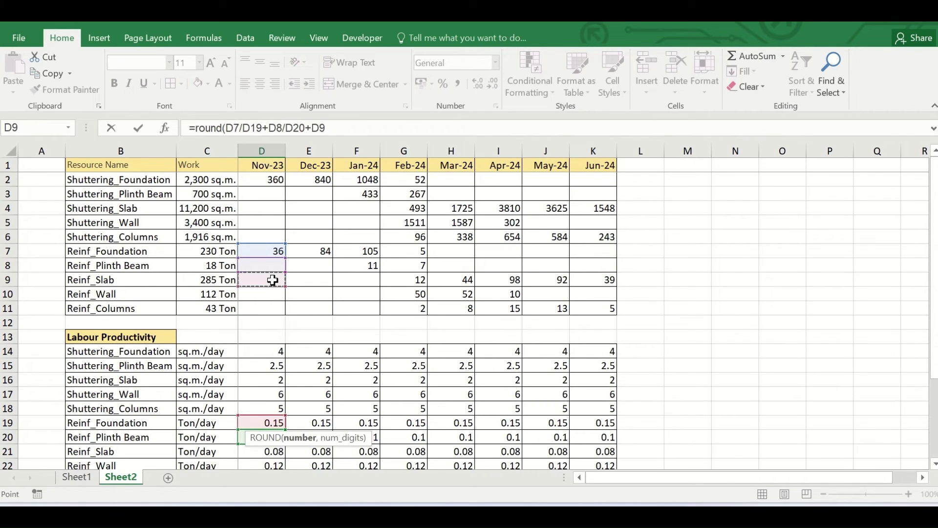
text(/)
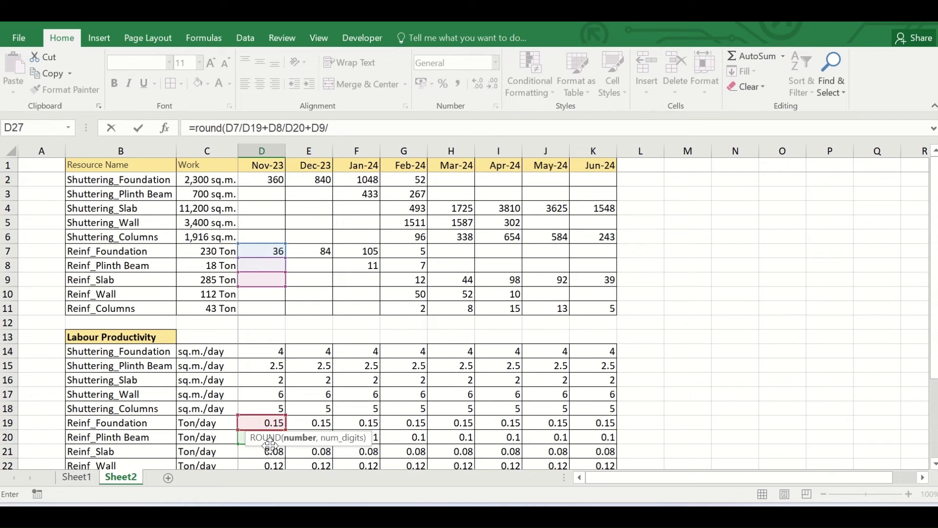
click(254, 453)
text(+)
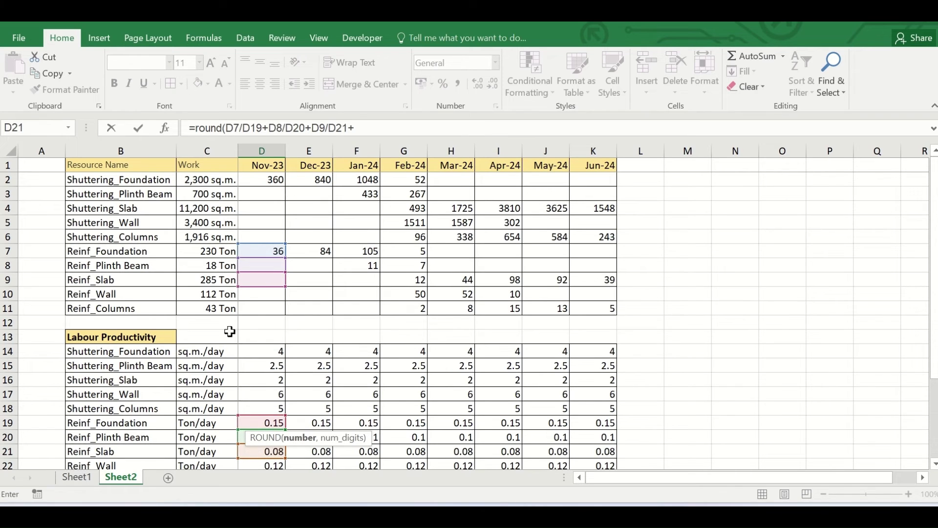
click(250, 295)
text(/)
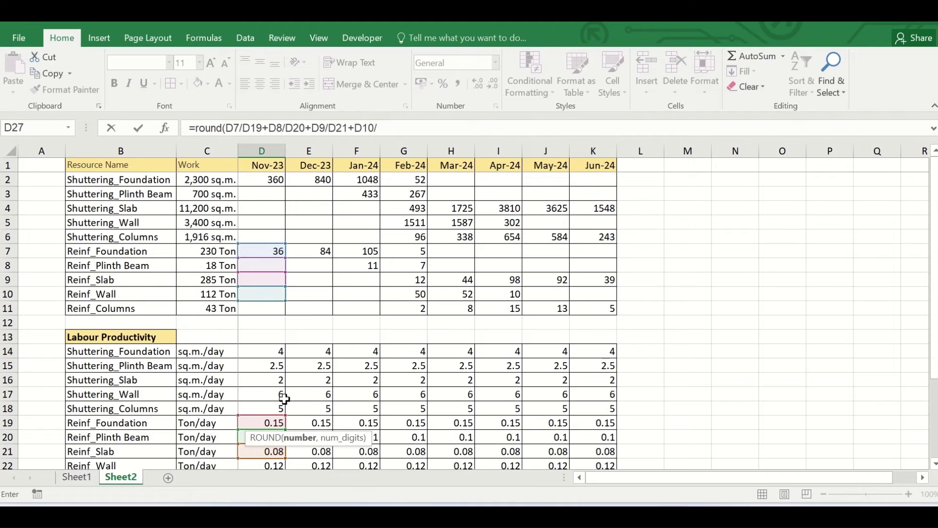
click(273, 462)
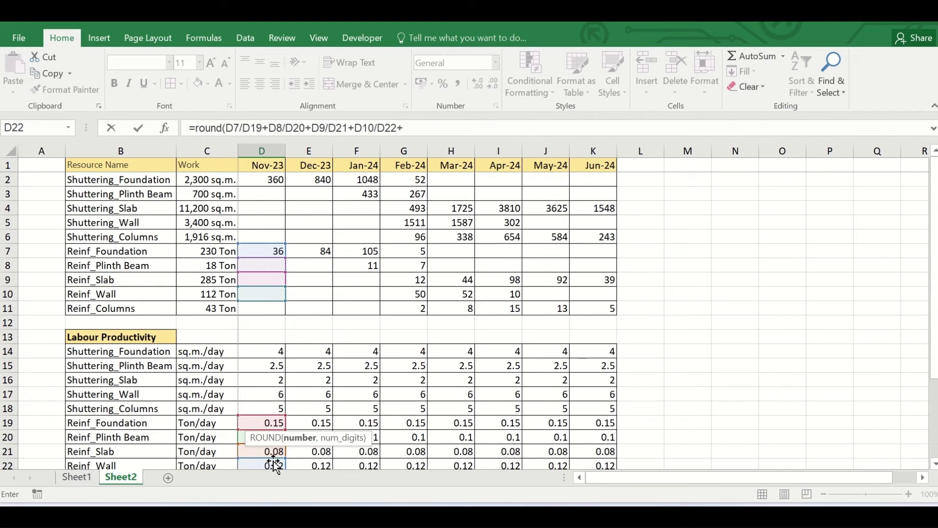
Step: Add the reinforcement columns term D11/D23 to the D27 barbender formula
text(+)
click(271, 308)
text(/)
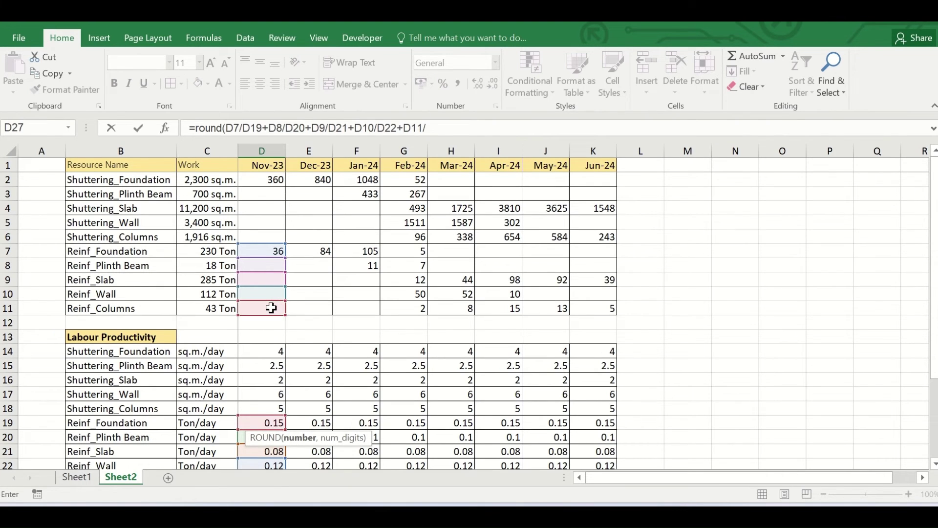
scroll(271, 308, down, 2)
click(264, 395)
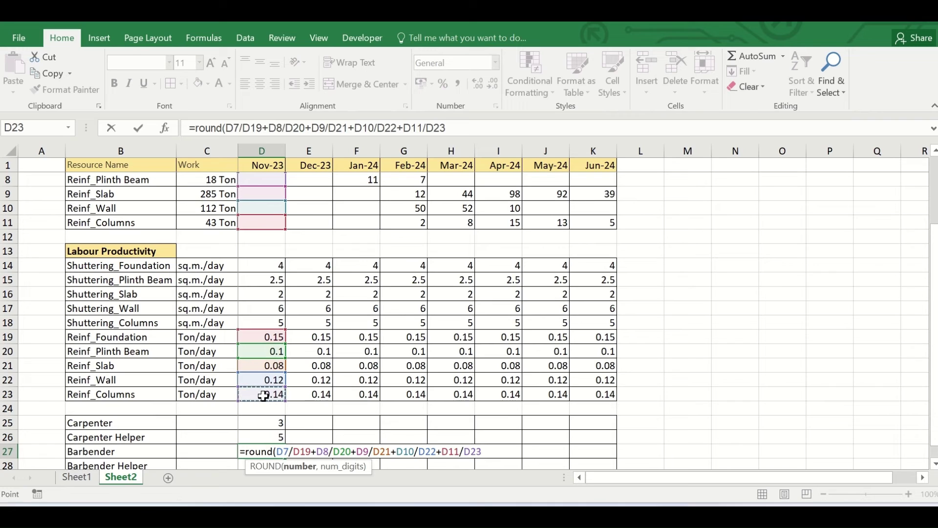
Step: Complete the D27 formula by parenthesising the sum, dividing it by 26 and rounding to 0 digits
text()/26)
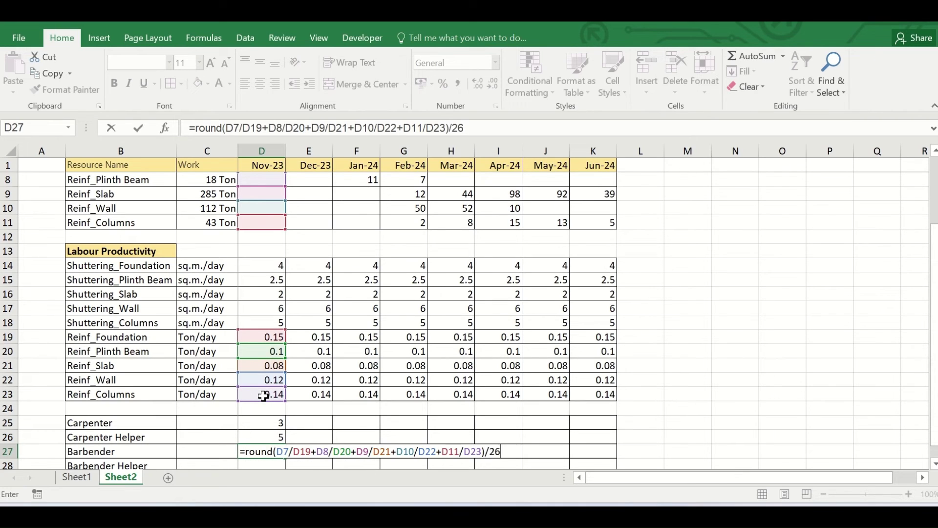
text(,0))
click(226, 128)
text(()
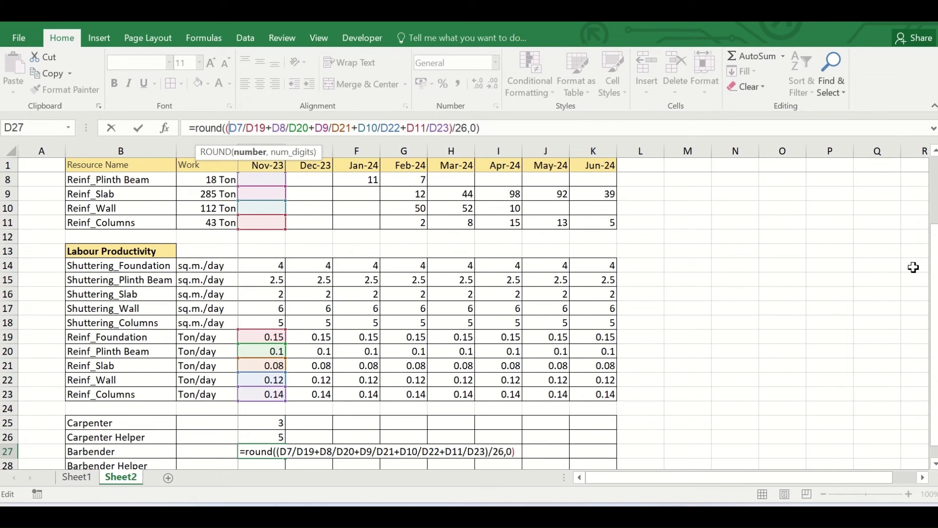
drag(934, 267, 934, 233)
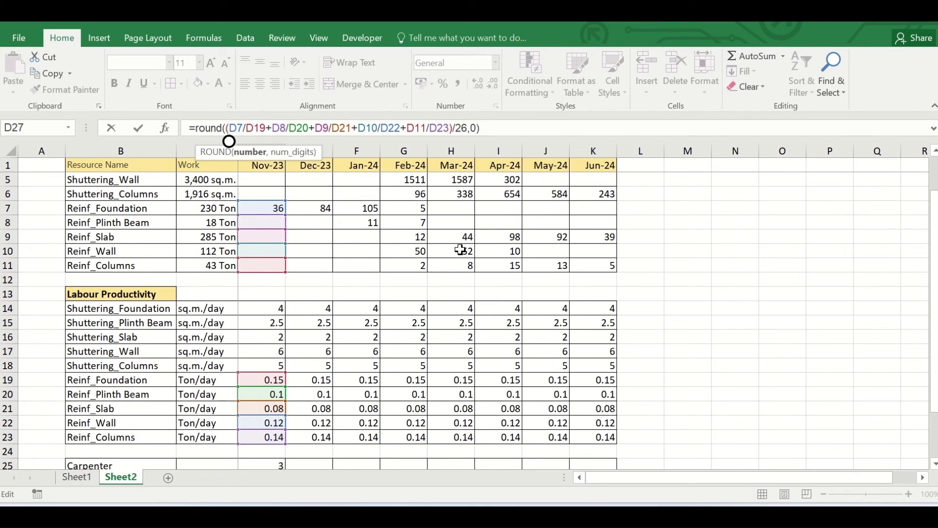
key(Return)
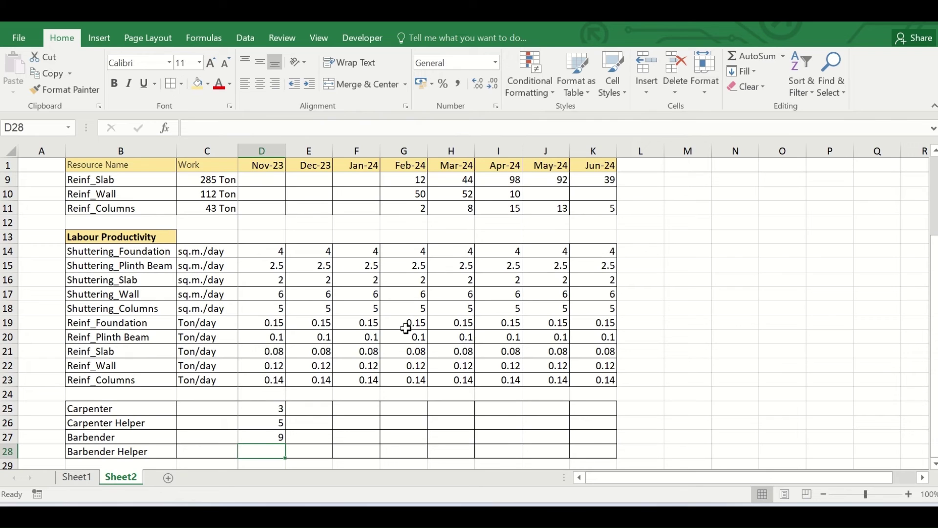
Step: Compute the Nov-23 barbender helpers in D28 with =ROUND(D27*2,0)
text(=round()
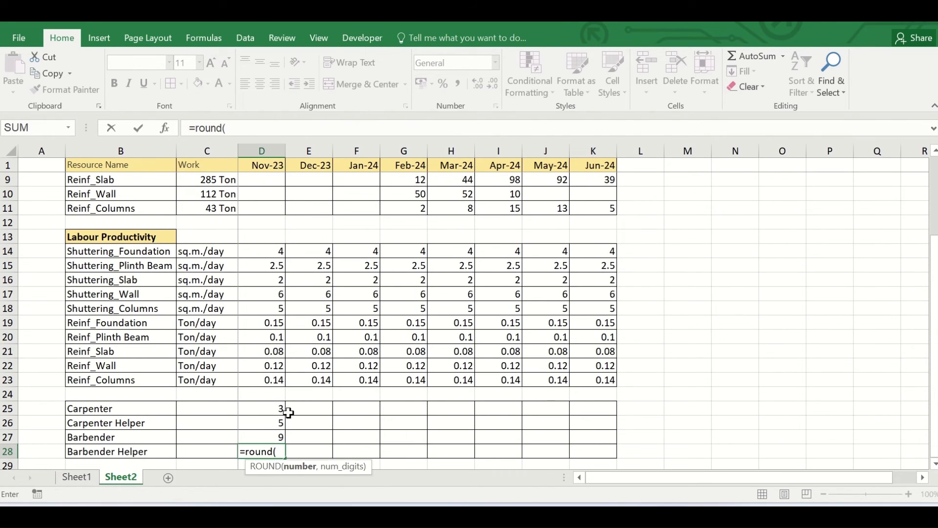
click(279, 436)
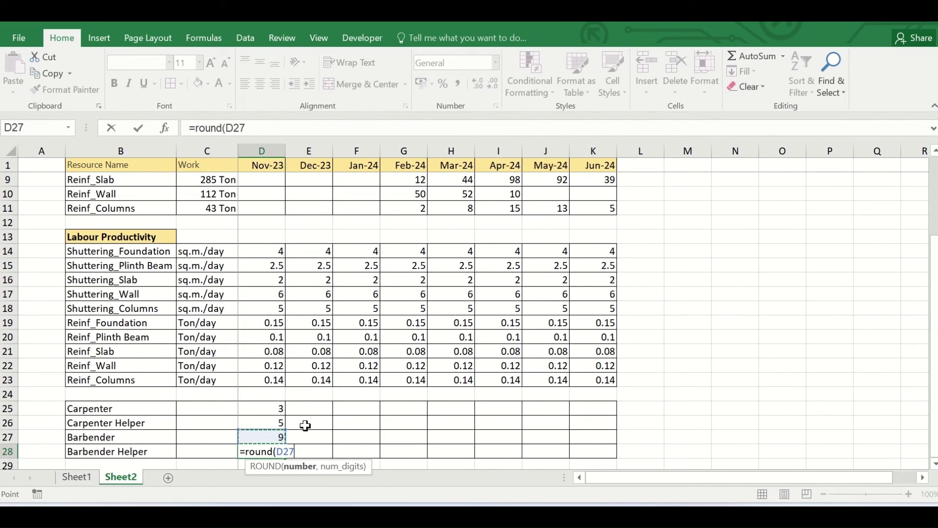
text(*2,0)
key(Return)
Step: Label B29 "Total manpower" and format row 29 from B to K with bold text, yellow fill and borders
click(128, 453)
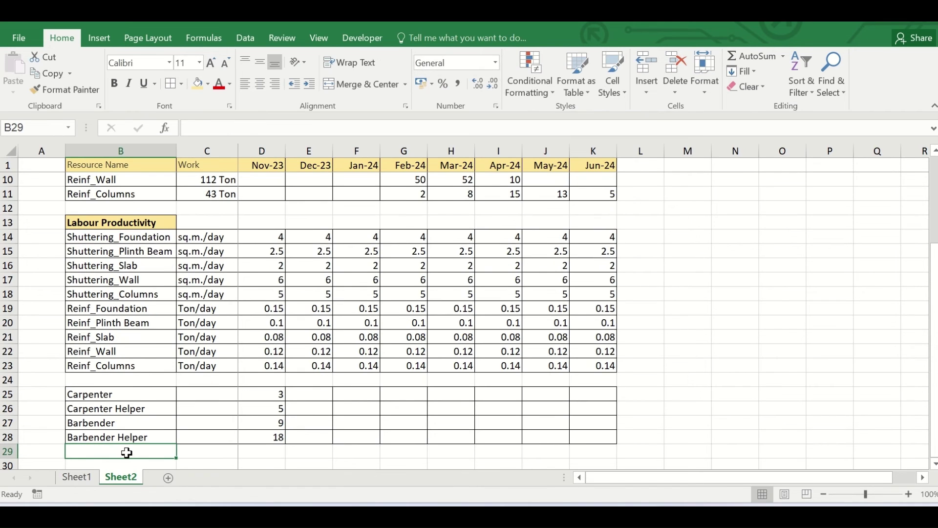
text(Total manpower)
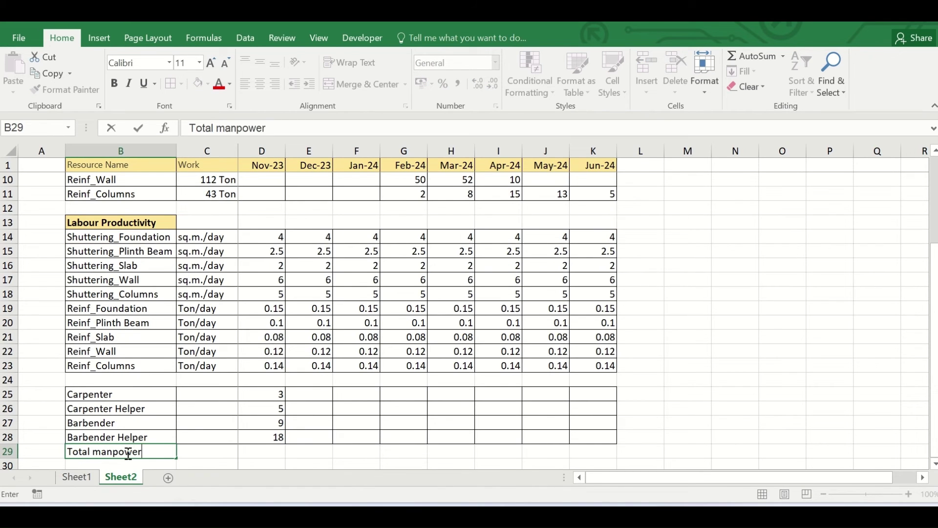
key(Return)
drag(279, 451, 617, 430)
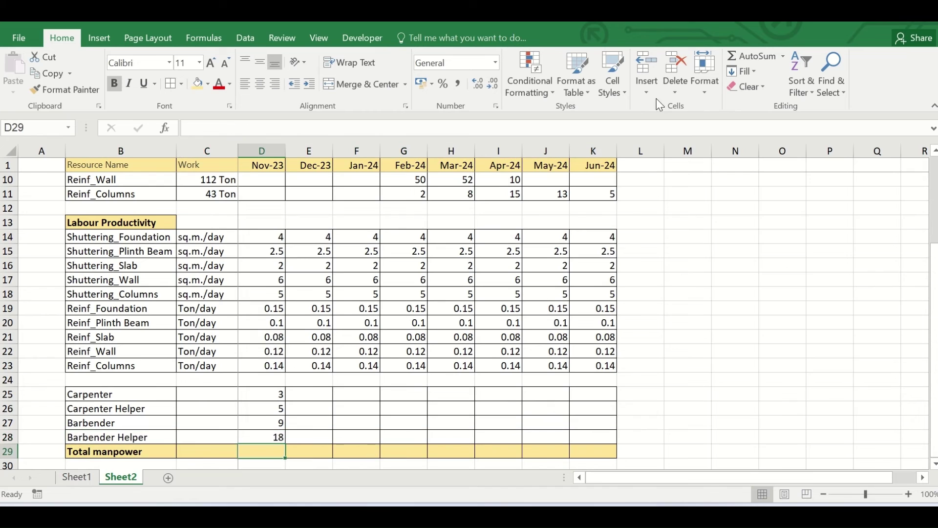
Step: Total the Nov-23 manpower in D29 with AutoSum and fill the formulas in D25:D29 across to column K
click(761, 61)
key(Return)
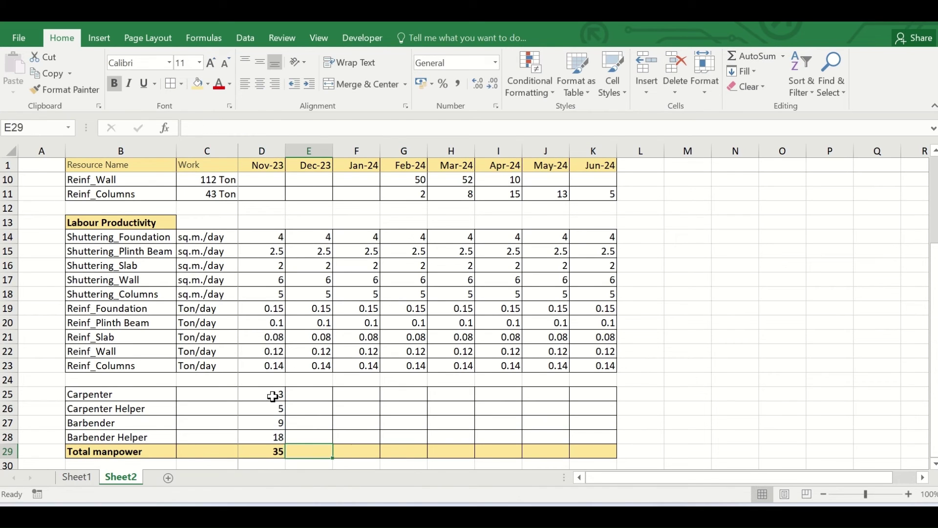
drag(274, 397, 605, 453)
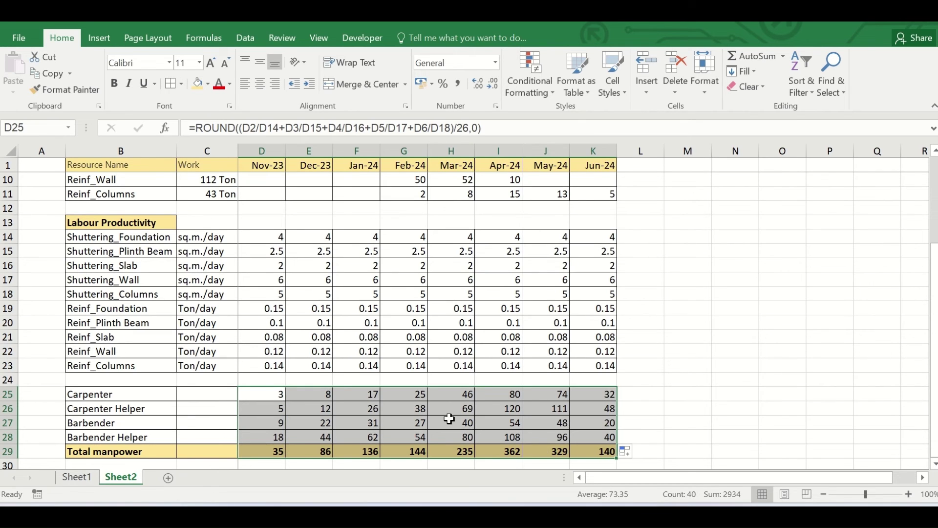
Step: Paste the copied month headings Nov-23 to Jun-24 into D25:K25 above the manpower rows
scroll(444, 418, down, 2)
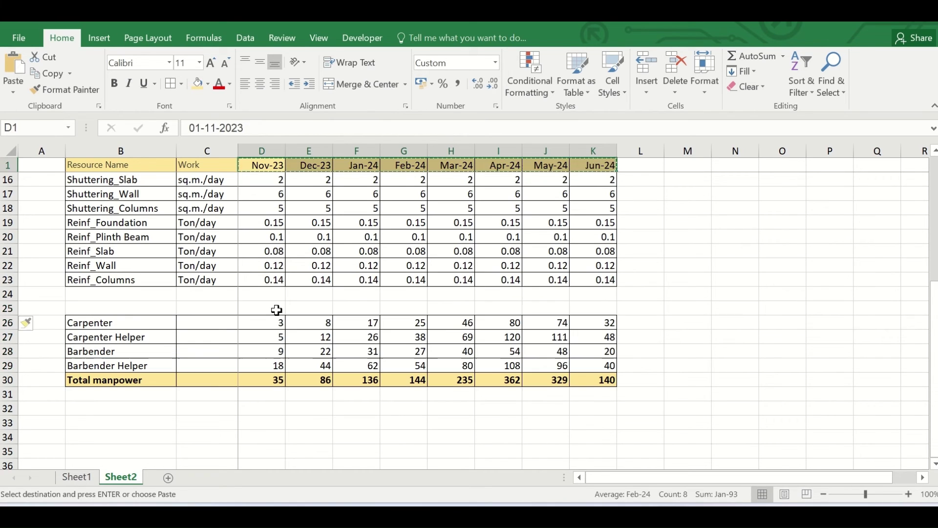
click(274, 310)
key(ctrl+v)
Step: Label B25 "Labour Category", move the labels in B25:B30 to column C and autofit that column's width
click(119, 313)
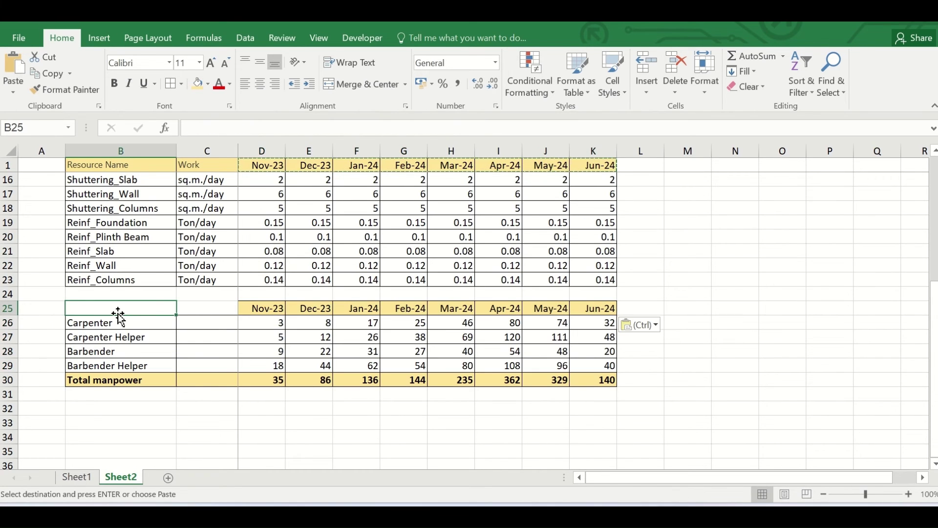
click(194, 308)
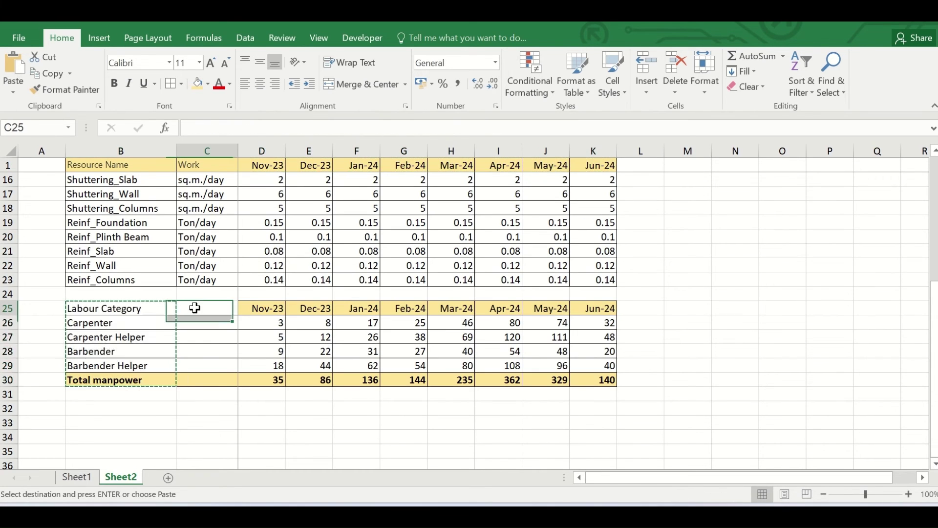
key(ctrl+v)
drag(241, 148, 238, 149)
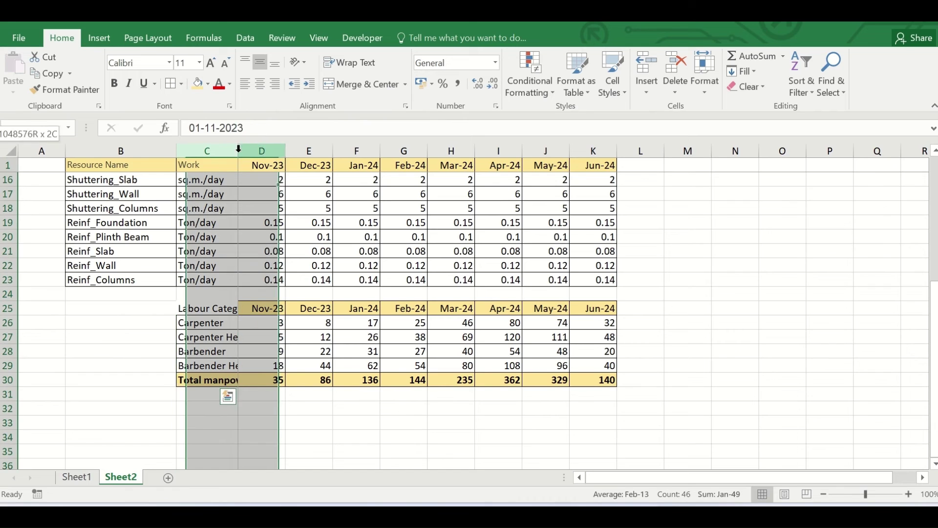
double_click(238, 149)
Step: Fill the "Labour Category" heading in C25 with the yellow header colour
click(247, 308)
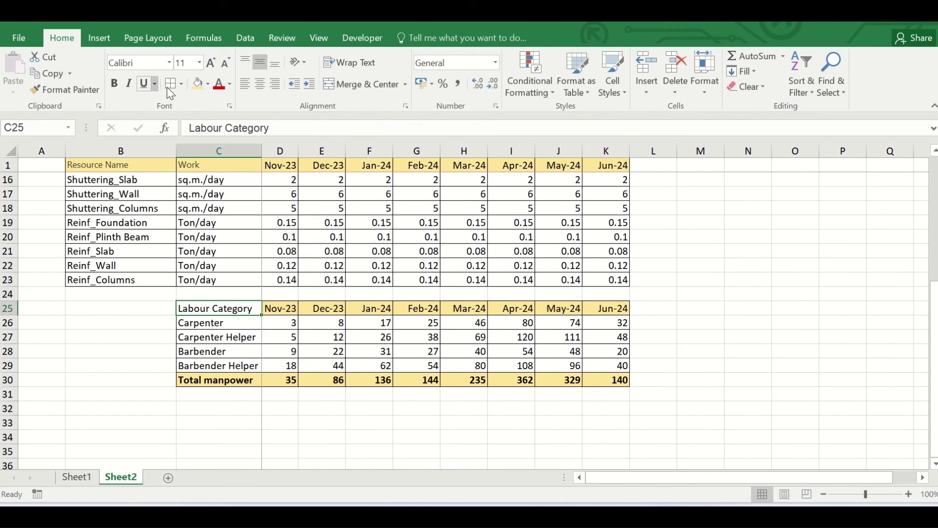
click(198, 83)
click(323, 379)
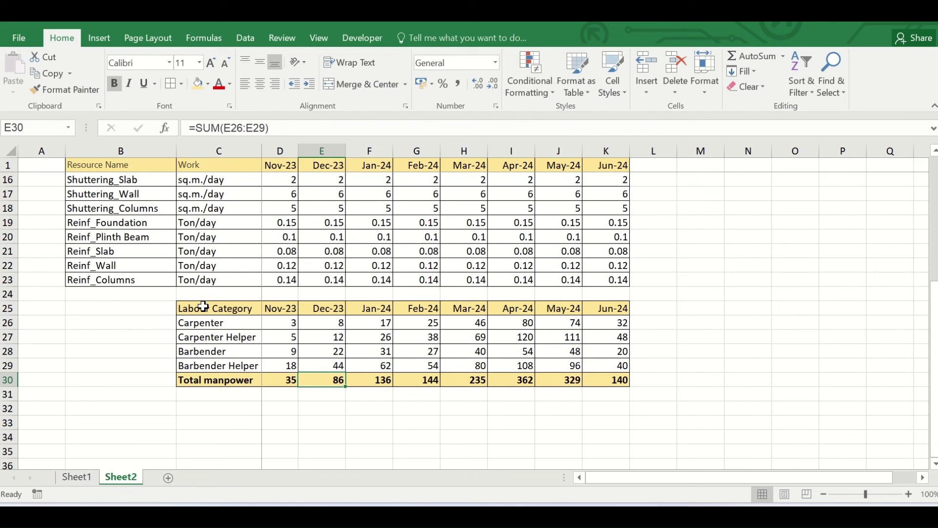
Step: Insert a 2-D stacked column chart from C25:K30 and place it enlarged below the manpower table
drag(215, 310, 619, 381)
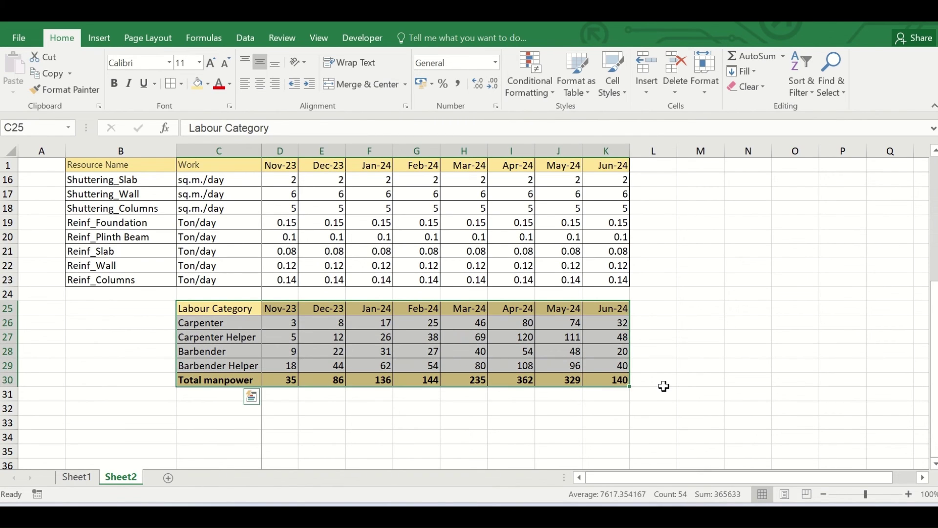
click(107, 41)
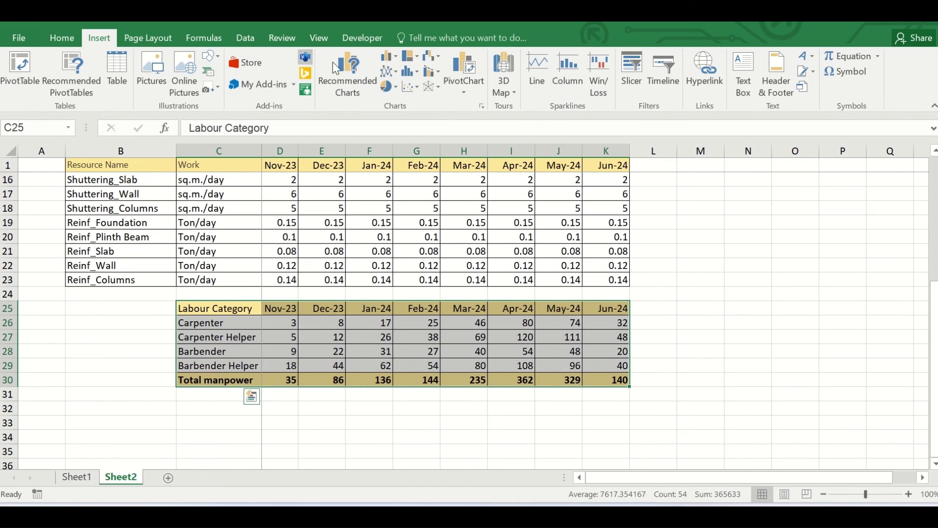
click(394, 58)
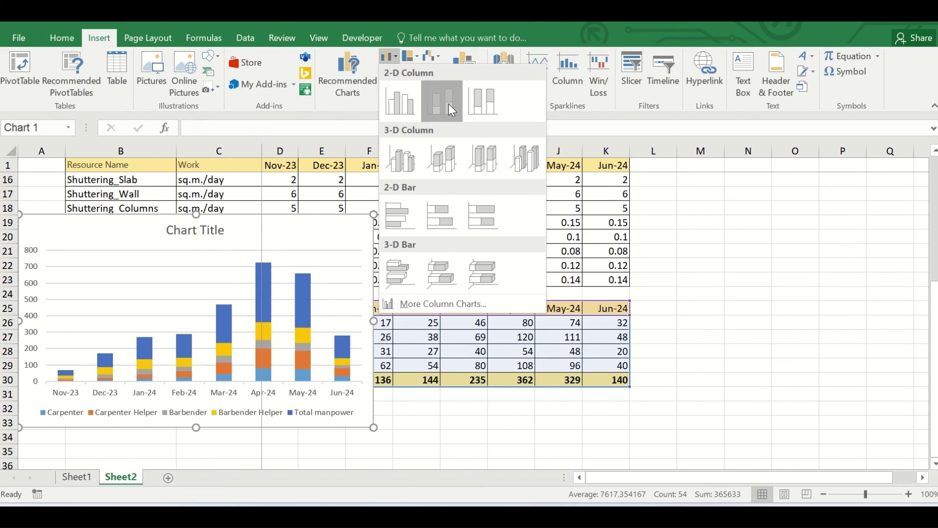
click(449, 104)
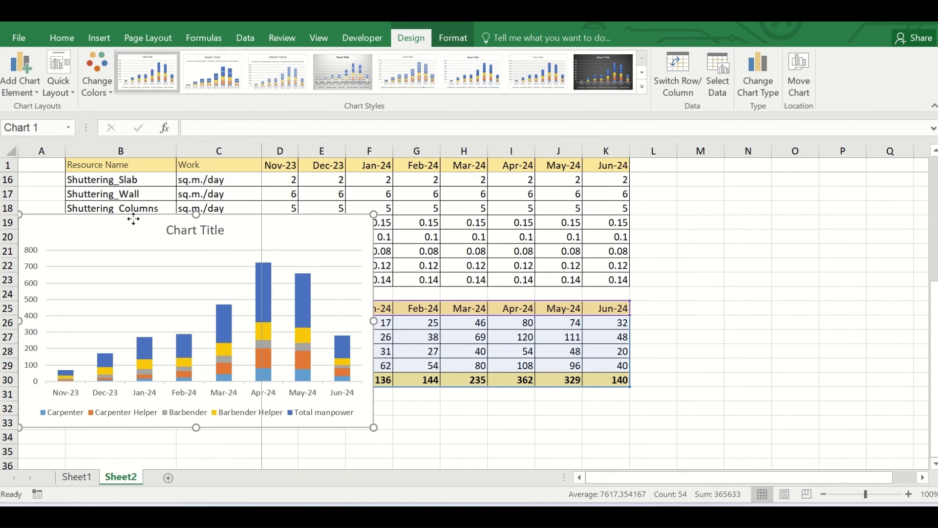
drag(134, 220, 400, 397)
Step: Change the chart title to "Labour Histogram"
scroll(398, 380, down, 4)
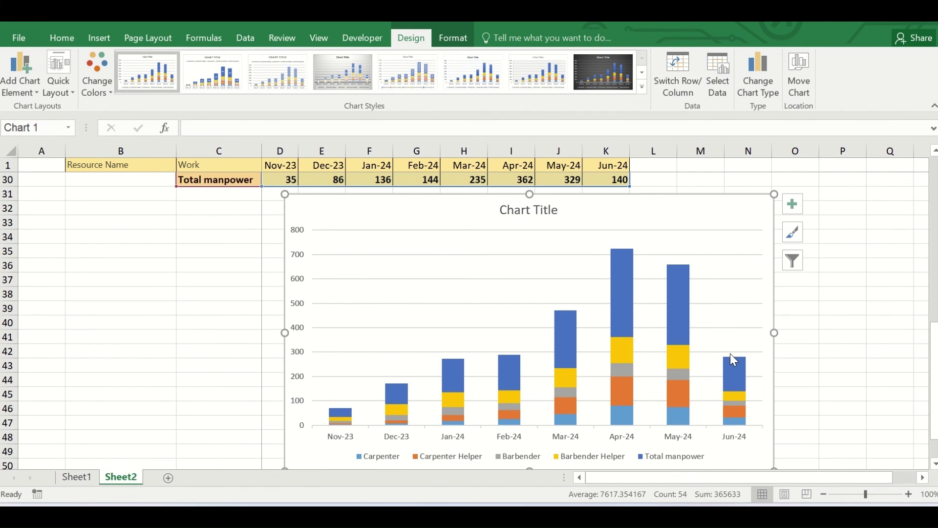
click(538, 212)
triple_click(513, 210)
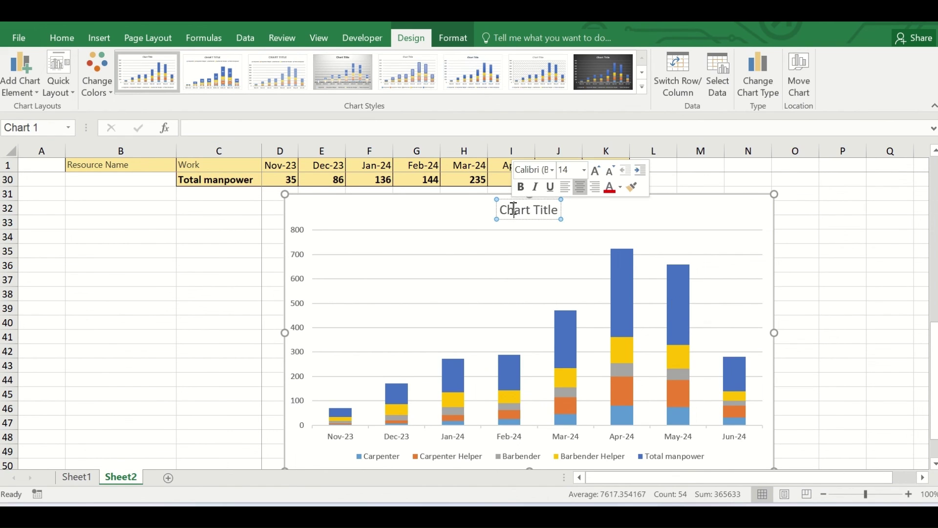
text(Labour H)
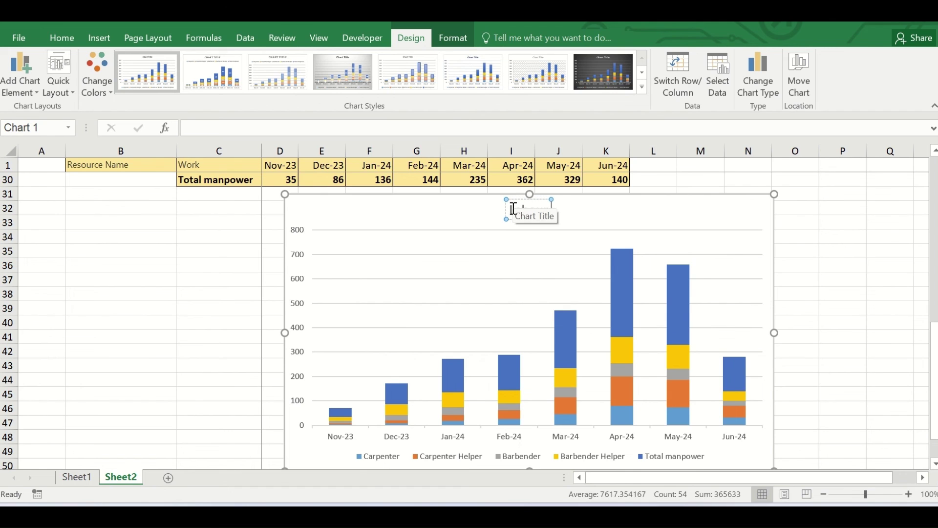
text(istogram)
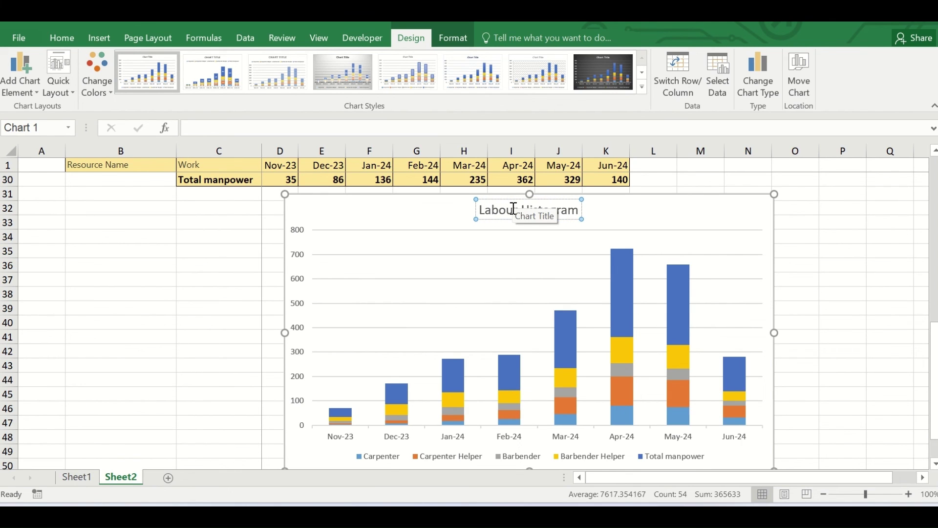
click(785, 245)
Step: Add data labels to the Total manpower, Barbender Helper, Barbender and Carpenter Helper series of the chart
scroll(785, 245, down, 1)
right_click(351, 396)
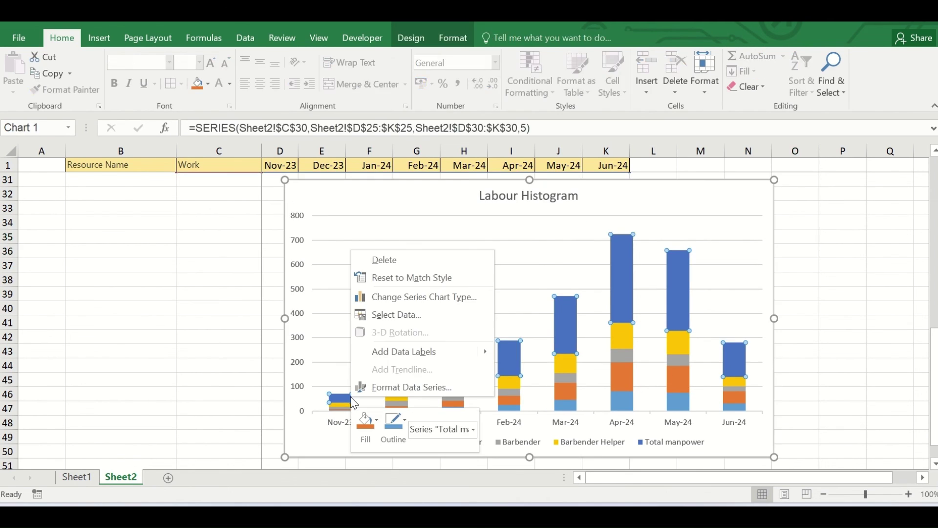
mouse_move(457, 353)
click(542, 353)
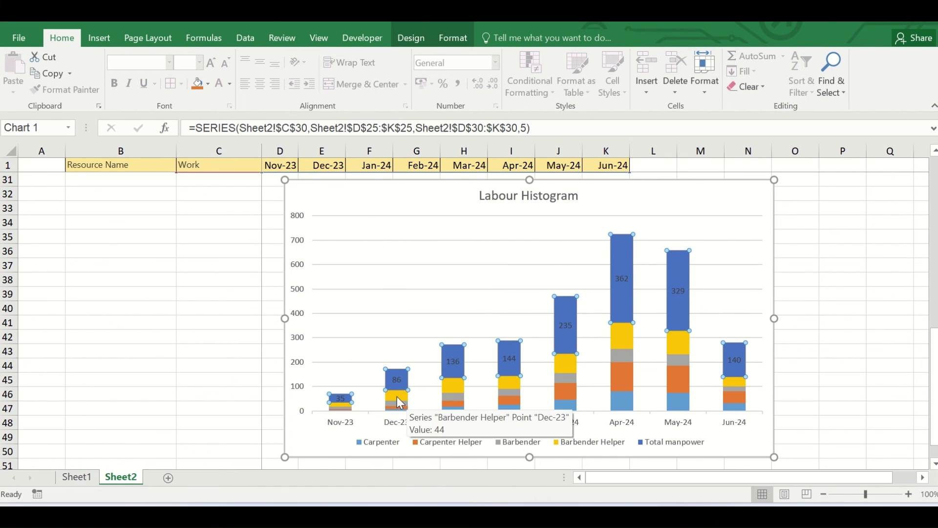
right_click(398, 398)
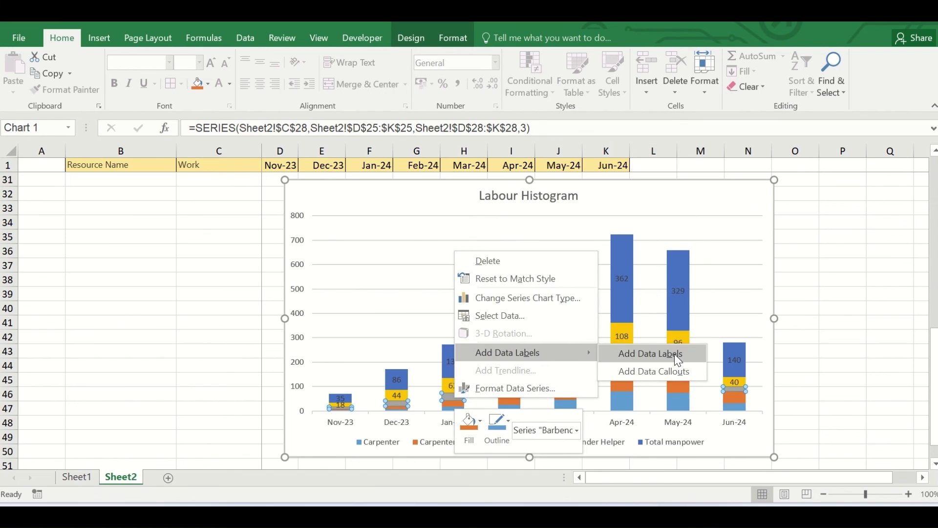
click(640, 353)
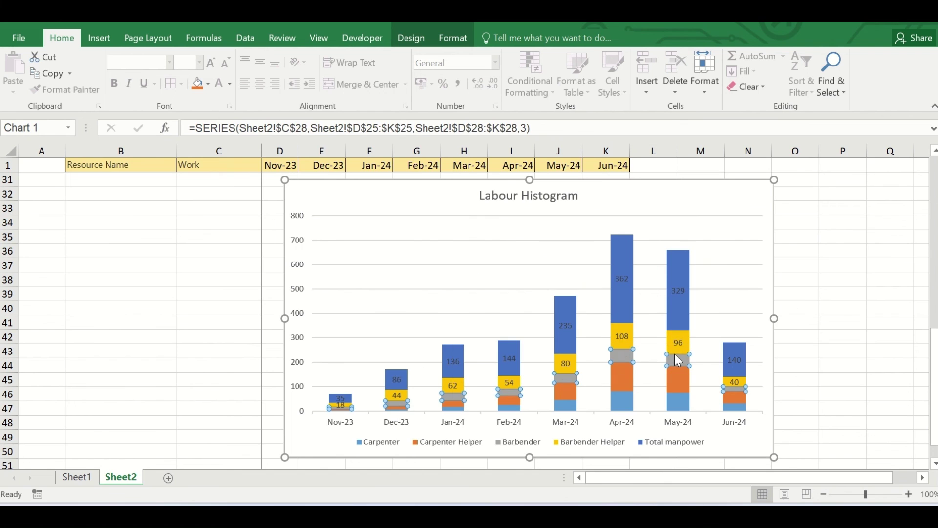
right_click(572, 391)
mouse_move(621, 353)
click(760, 352)
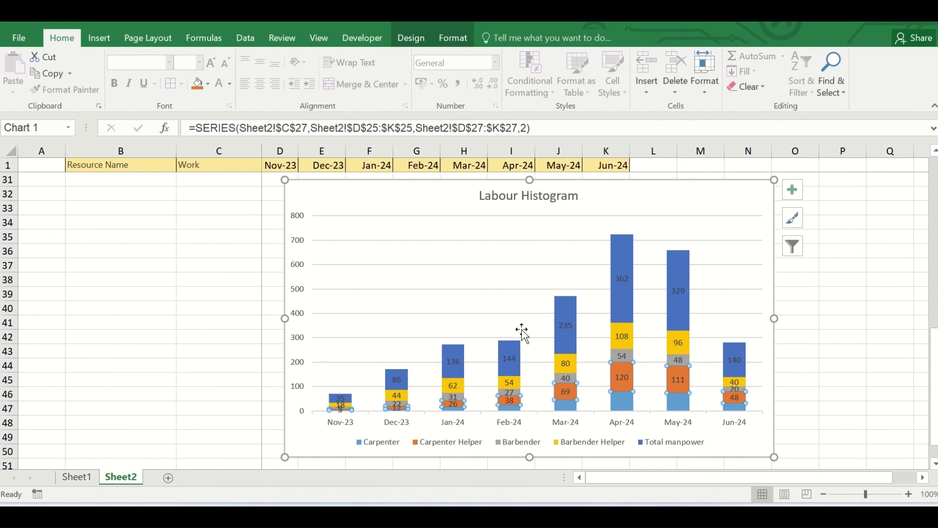
Step: Shrink the chart's source range to rows 25 to 29 so that the Total manpower row is excluded
scroll(703, 308, up, 2)
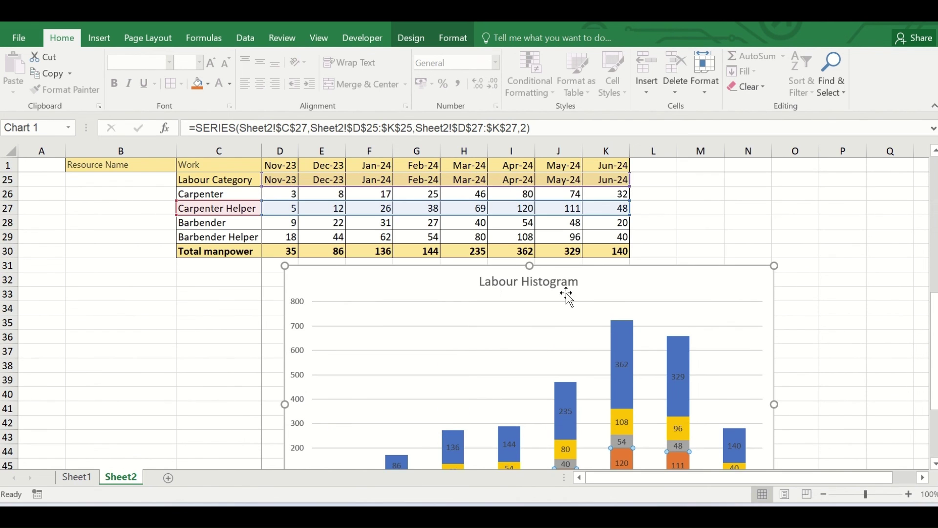
scroll(698, 268, up, 1)
click(714, 247)
click(693, 314)
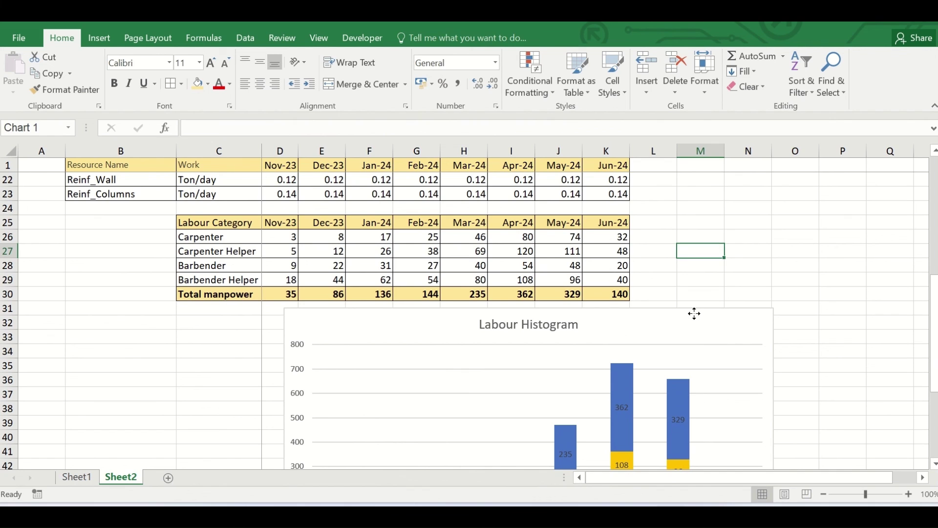
drag(175, 300, 179, 286)
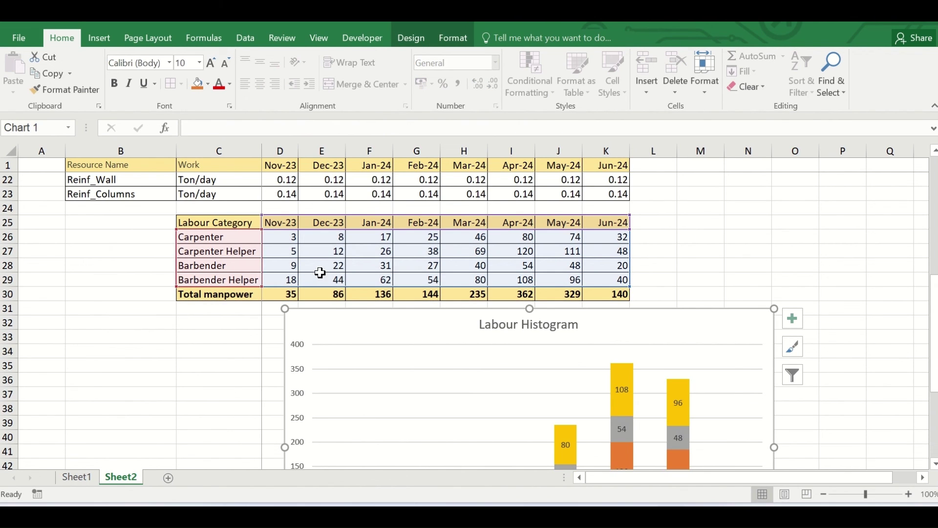
Step: Add data labels to the Carpenter series and deselect the chart
scroll(459, 286, down, 1)
scroll(459, 285, down, 2)
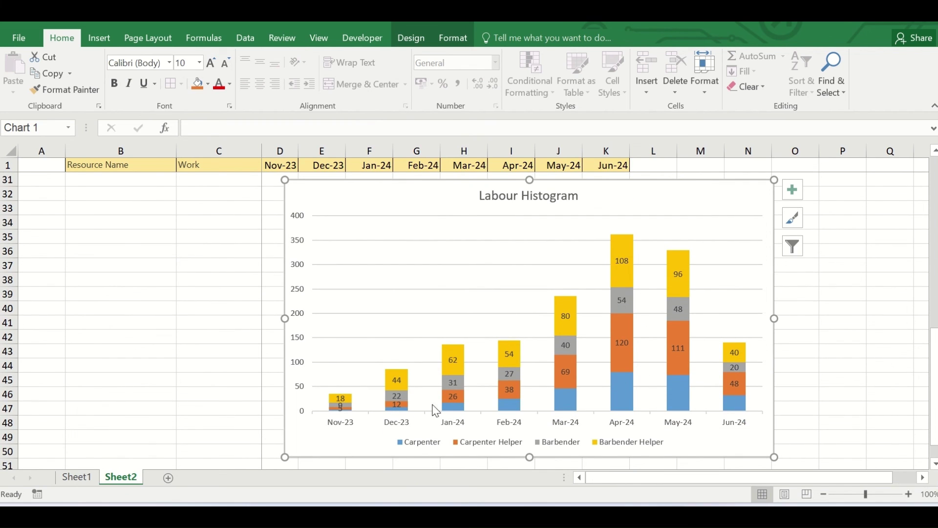
right_click(631, 396)
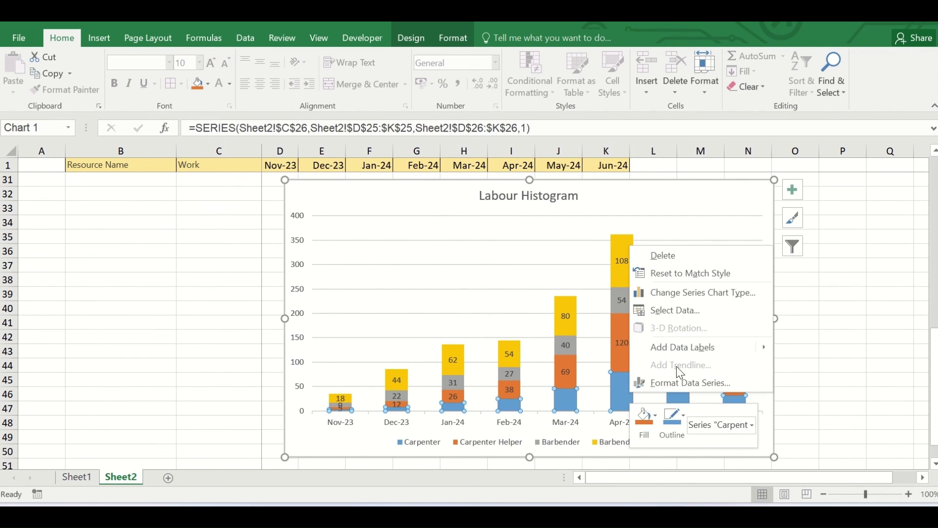
mouse_move(688, 348)
click(840, 348)
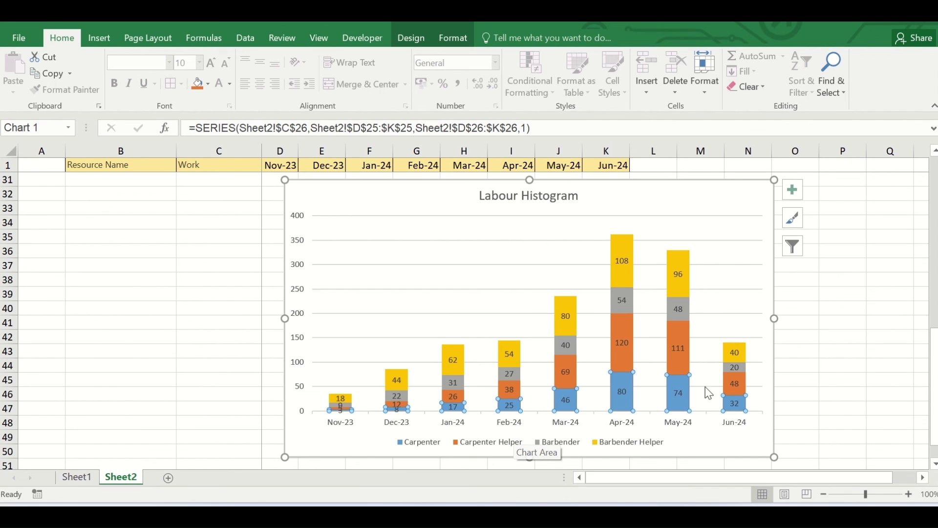
click(816, 396)
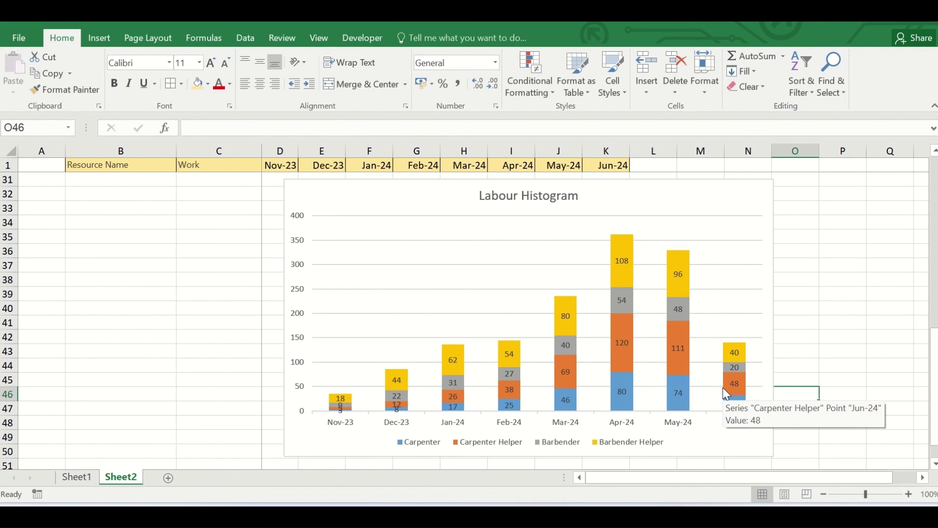